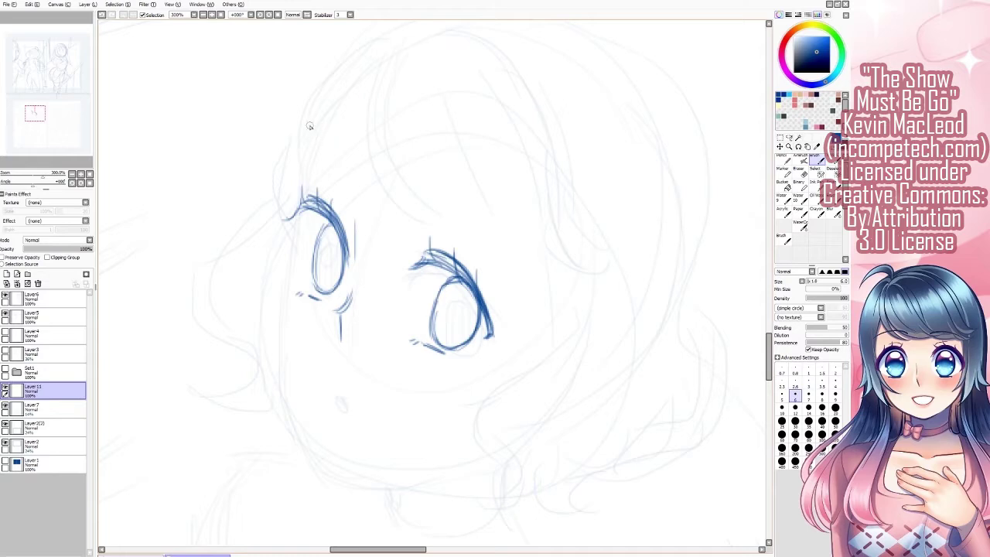
Sketch the arched eyebrows above both eyes with short layered brush strokes
left_click_drag(311, 140, 353, 168)
left_click_drag(422, 182, 520, 255)
left_click_drag(318, 137, 353, 169)
key("l")
mouse_move(479, 134)
left_mouse_down()
mouse_move(520, 286)
mouse_move(480, 133)
left_mouse_up()
key("b")
left_click_drag(472, 216, 480, 228)
key("ctrl+d")
Draw the face contour from the forehead down the far cheek, around the chin and up the near jaw
left_click_drag(302, 144, 299, 198)
mouse_move(285, 287)
left_mouse_down()
mouse_move(285, 314)
mouse_move(313, 457)
left_mouse_up()
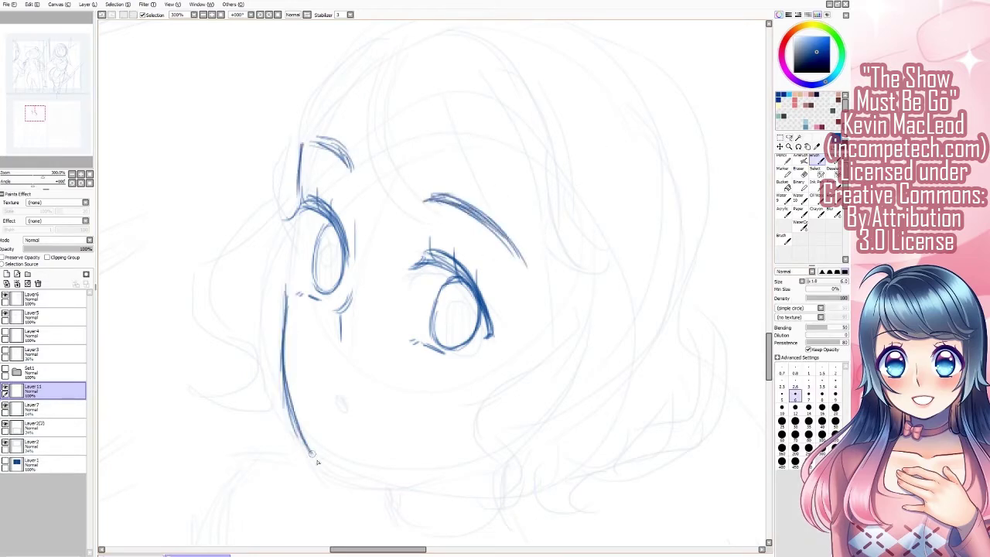
left_click_drag(287, 395, 348, 484)
key("End")
key("End")
key("End")
key("End")
mouse_move(216, 263)
left_mouse_down()
mouse_move(236, 348)
mouse_move(356, 439)
left_mouse_up()
key("Home")
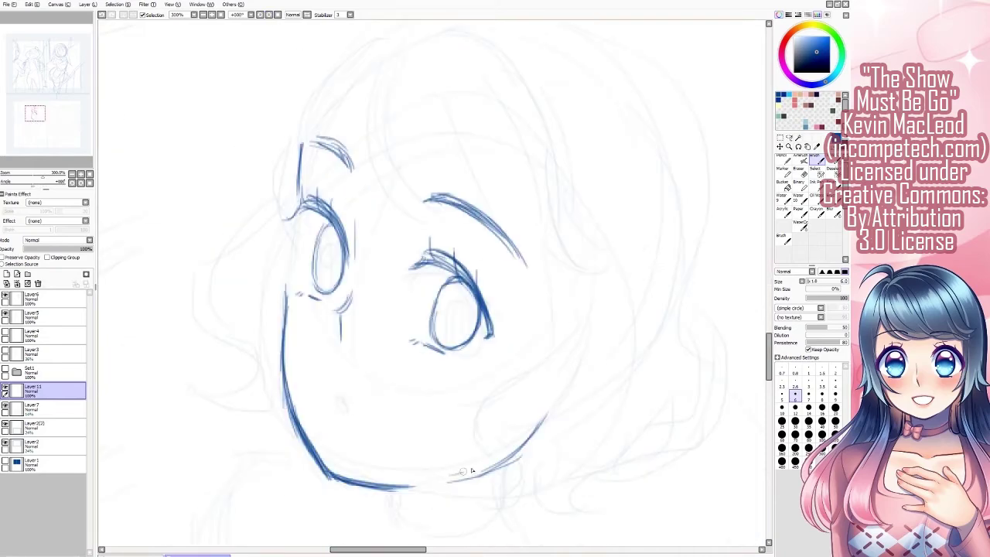
mouse_move(464, 473)
left_mouse_down()
mouse_move(563, 365)
mouse_move(580, 325)
left_mouse_up()
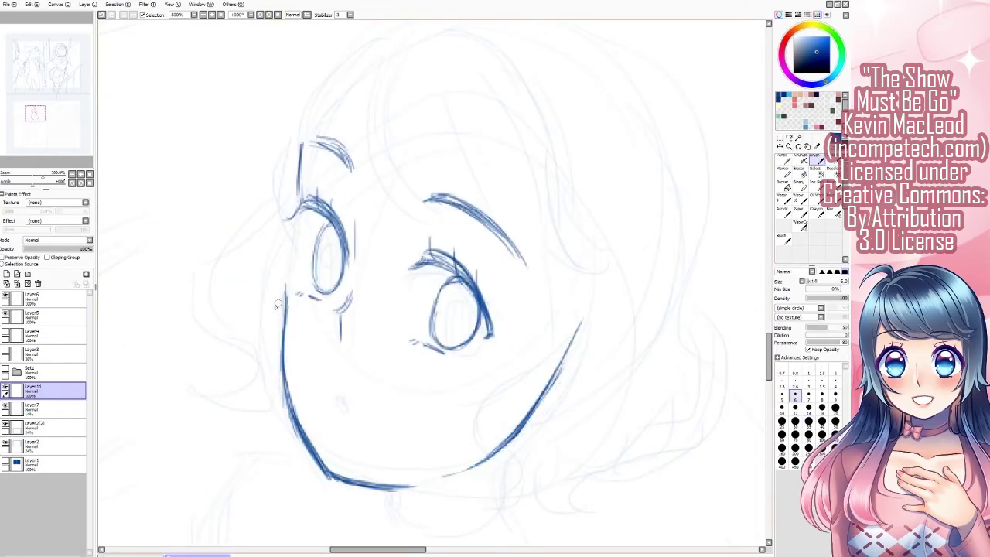
Add light blush hatching beneath both eyes
left_click_drag(275, 306, 310, 299)
left_click_drag(410, 344, 453, 334)
left_click_drag(421, 358, 484, 355)
Sketch the rounded skull outline, the near ear and the curve beside the far eye
key("Page_Down")
mouse_move(343, 210)
left_mouse_down()
mouse_move(414, 118)
mouse_move(576, 302)
left_mouse_up()
left_click_drag(590, 194, 534, 321)
left_click_drag(555, 304, 511, 363)
mouse_move(342, 226)
left_mouse_down()
mouse_move(325, 263)
mouse_move(325, 317)
left_mouse_up()
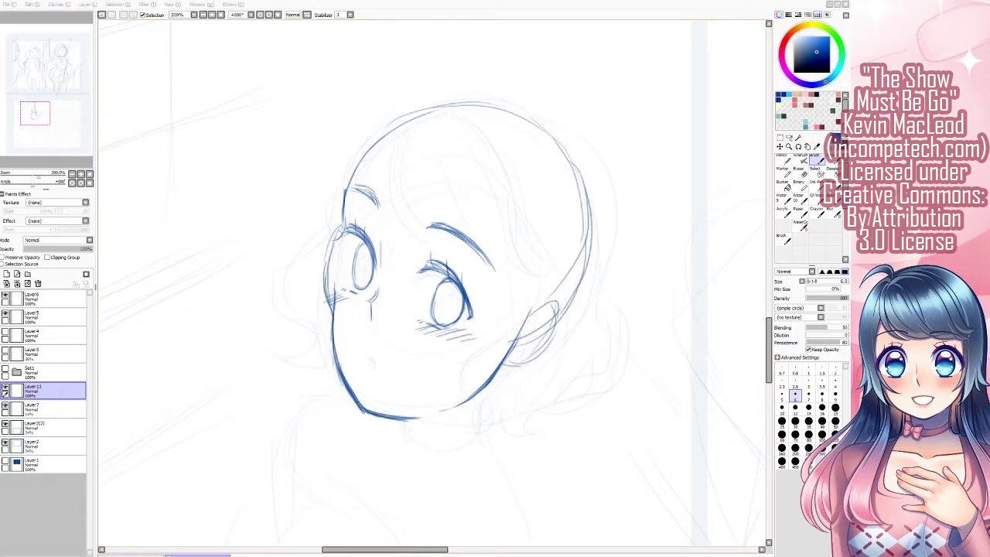
Redraw the chin line below the mouth and sketch the neck under the jaw
left_click_drag(381, 354, 323, 298)
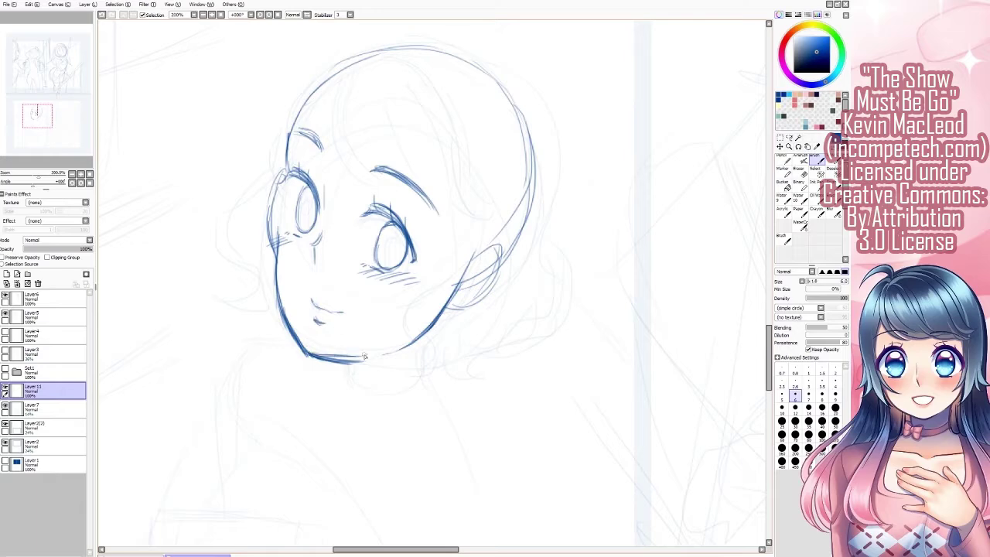
key("ctrl+z")
mouse_move(283, 314)
left_mouse_down()
mouse_move(314, 361)
mouse_move(383, 353)
left_mouse_up()
key("ctrl+z")
left_click_drag(435, 327, 429, 390)
Scale the head sketch down slightly with Transform and apply it
key("ctrl+t")
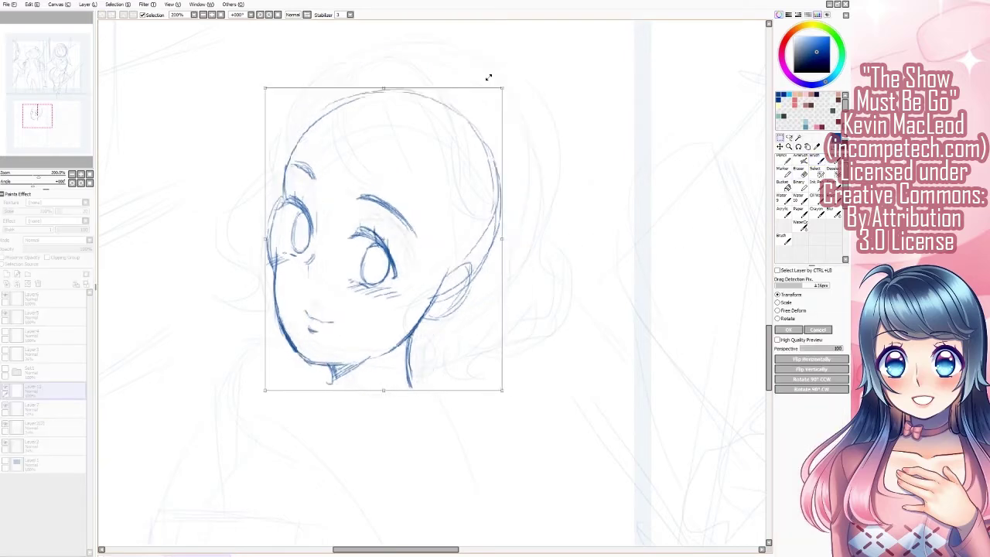
left_click(203, 14)
left_click(202, 15)
key("Return")
Sketch the bangs sweeping across the forehead, with hair clips and loose strands beside the near cheek
left_click(194, 14)
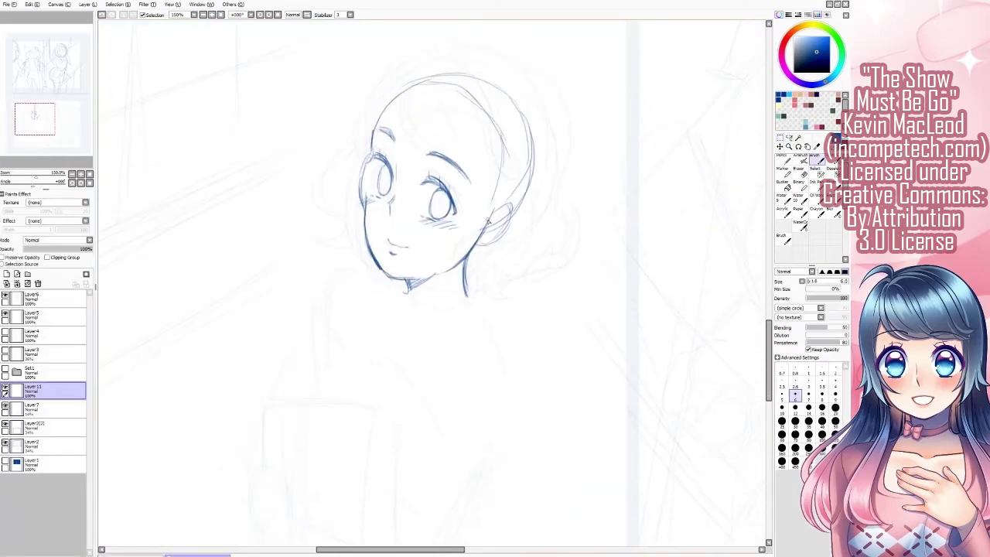
mouse_move(422, 81)
left_mouse_down()
mouse_move(402, 114)
mouse_move(441, 138)
mouse_move(466, 159)
left_mouse_up()
left_click_drag(430, 79, 446, 140)
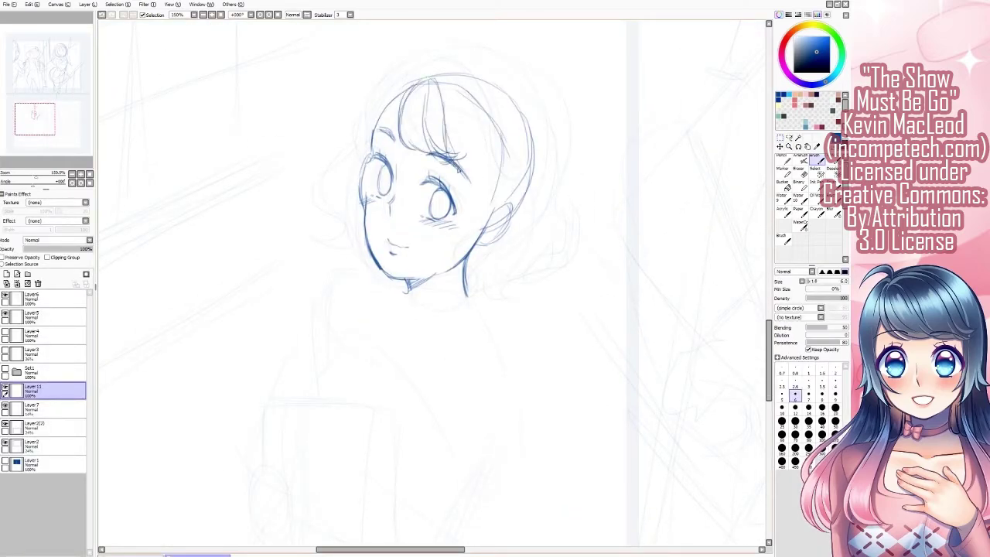
mouse_move(425, 69)
left_mouse_down()
mouse_move(480, 166)
mouse_move(477, 98)
mouse_move(503, 189)
mouse_move(511, 147)
left_mouse_up()
key("h")
key("h")
left_click_drag(451, 71, 496, 135)
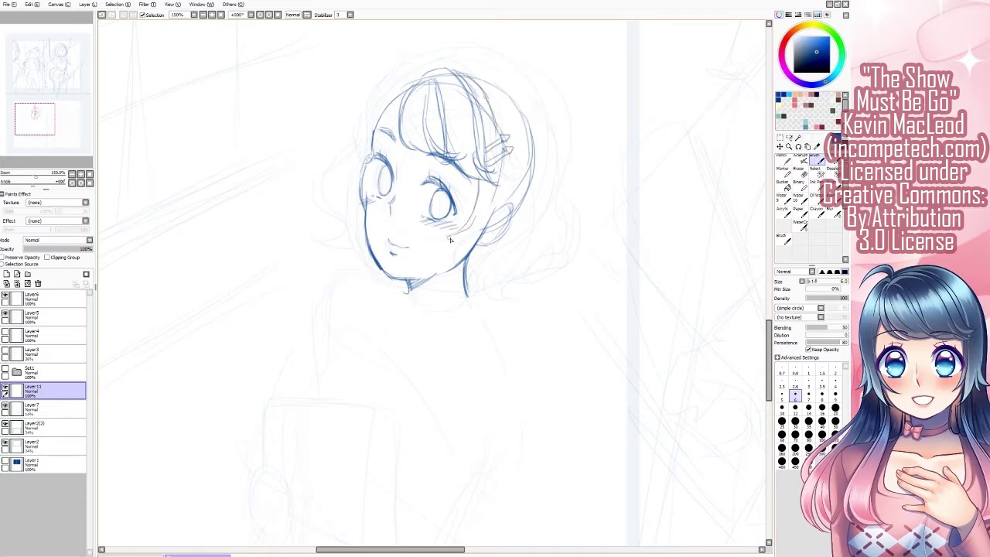
left_click_drag(438, 255, 481, 241)
left_click_drag(453, 71, 510, 164)
Draw the outer hair volume over the crown and down both sides of the head
left_click_drag(406, 97, 369, 133)
left_click_drag(431, 67, 356, 126)
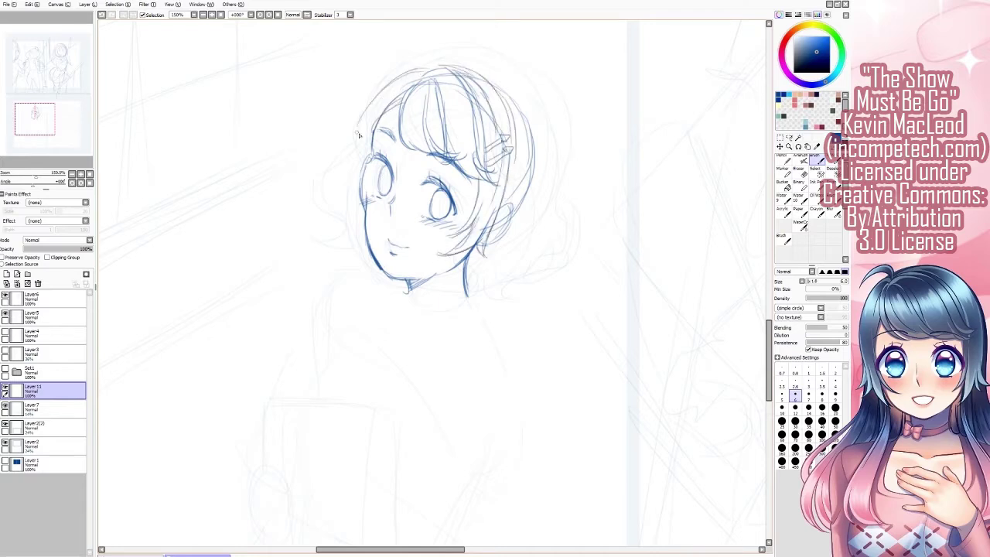
left_click_drag(396, 77, 354, 158)
left_click_drag(409, 86, 368, 152)
left_click_drag(418, 65, 497, 70)
mouse_move(480, 68)
left_mouse_down()
mouse_move(549, 164)
mouse_move(566, 233)
left_mouse_up()
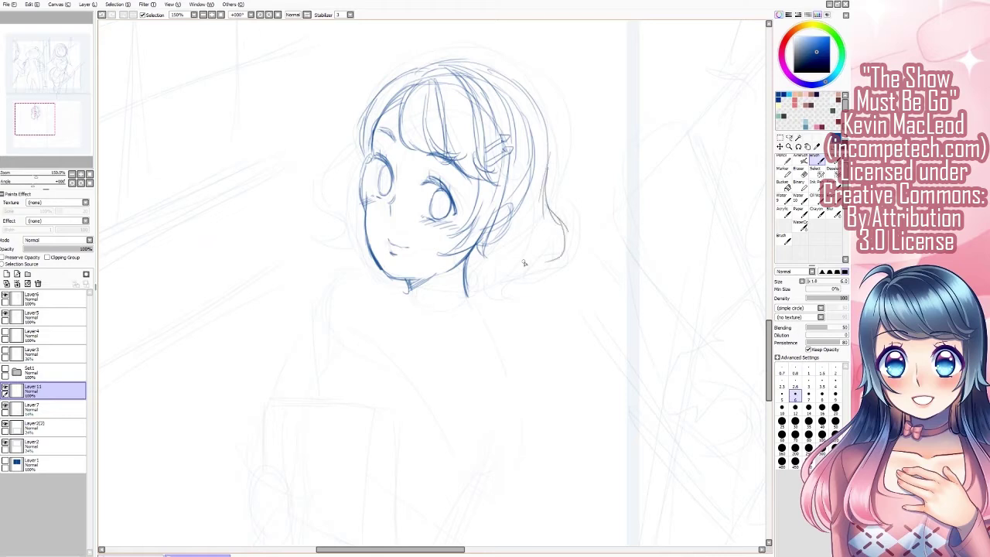
Sketch the wavy, outward-curling hair ends on both sides of the face and neck
left_click_drag(489, 291, 561, 260)
left_click_drag(476, 253, 449, 293)
left_click_drag(492, 268, 472, 300)
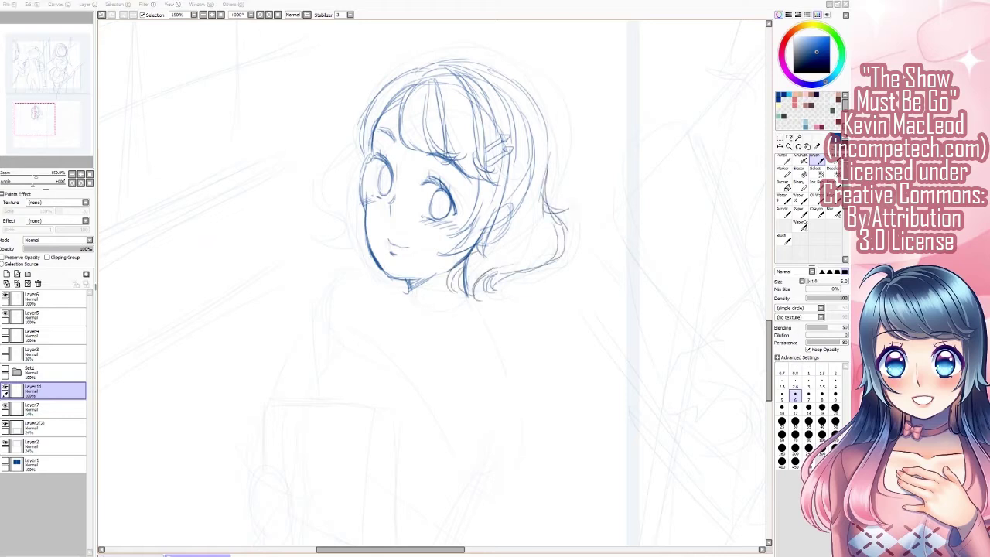
left_click_drag(355, 165, 328, 253)
left_click_drag(349, 245, 382, 277)
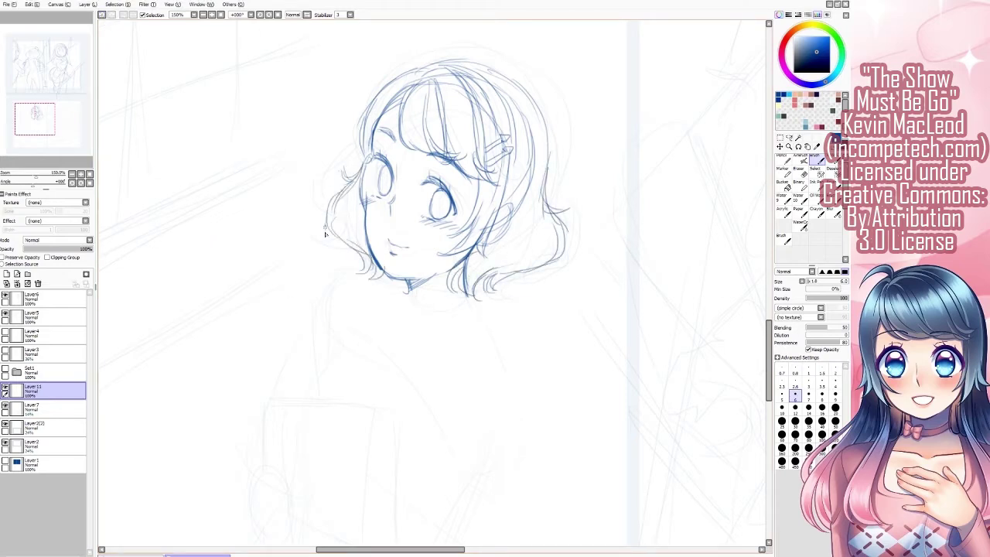
mouse_move(363, 195)
left_mouse_down()
mouse_move(327, 260)
mouse_move(317, 232)
left_mouse_up()
left_click_drag(340, 203, 358, 264)
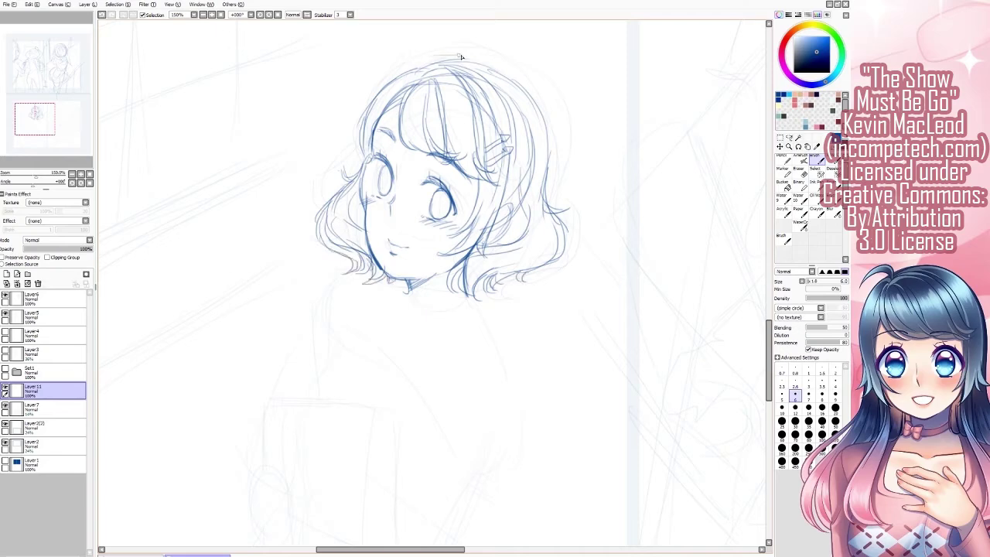
Reinforce the outer hair strands, working on both the normal and the mirrored view
left_click_drag(461, 57, 557, 219)
left_click(305, 14)
left_click_drag(294, 245, 361, 275)
mouse_move(299, 166)
left_mouse_down()
mouse_move(317, 228)
mouse_move(312, 269)
left_mouse_up()
left_click(306, 14)
Rework the near-side hair outline so its curls sit closer to the head
left_click_drag(83, 97, 81, 104)
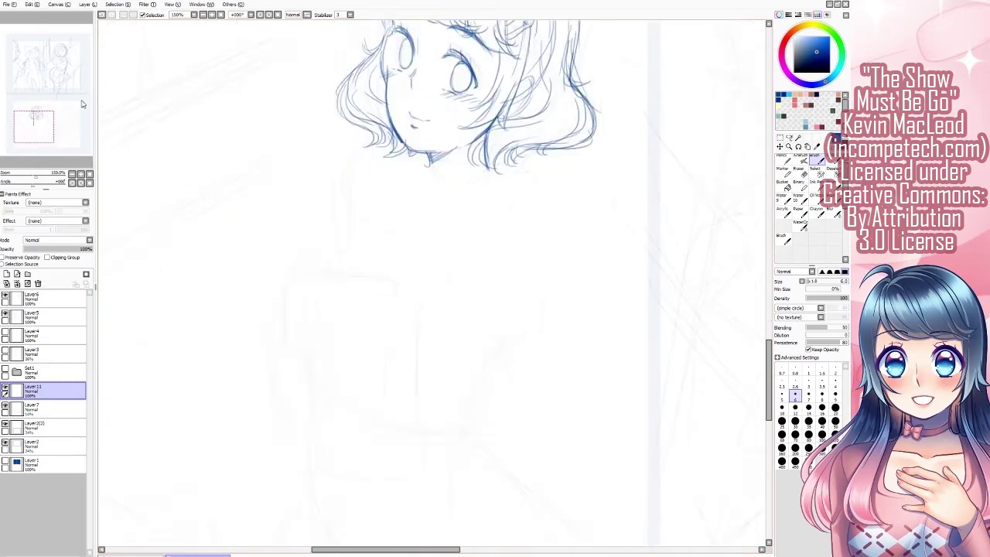
key("minus")
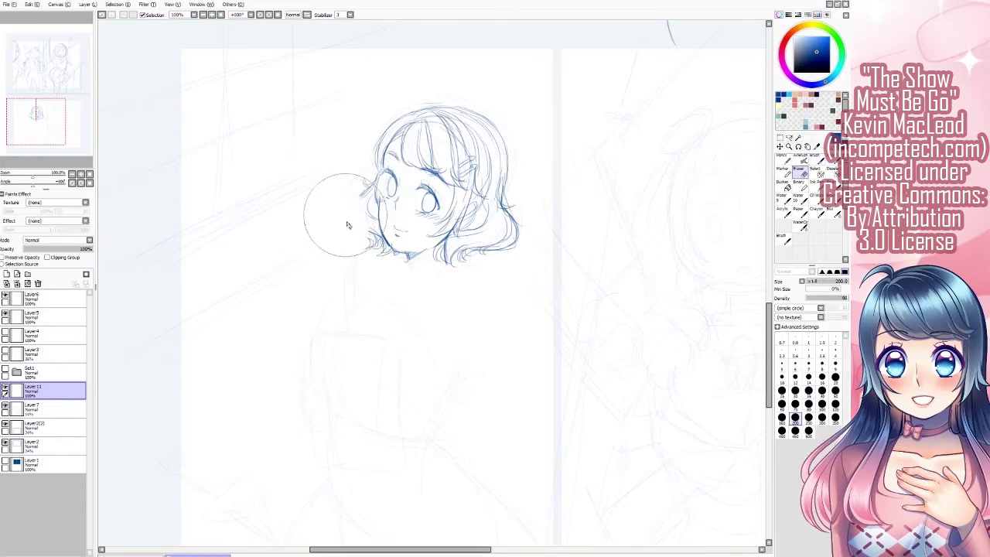
key("ctrl+z")
mouse_move(447, 245)
left_mouse_down()
mouse_move(488, 229)
mouse_move(506, 152)
left_mouse_up()
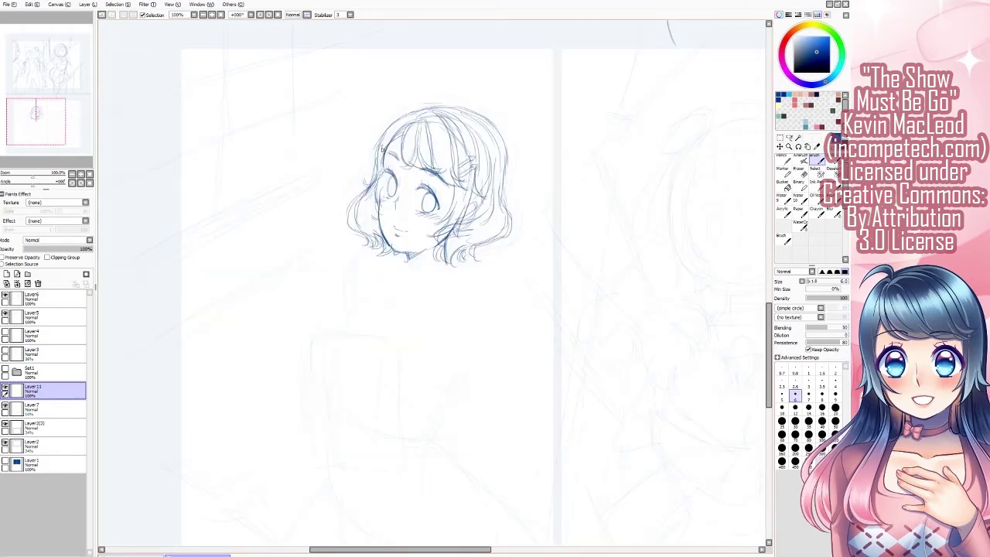
Sketch the shoulders and the upper chest line below the neck
left_click_drag(341, 283, 455, 363)
left_click_drag(464, 264, 484, 356)
left_click_drag(370, 263, 333, 287)
Draw the torso, narrowing to the waist and widening into rounded hips
scroll(350, 223, "down", 2)
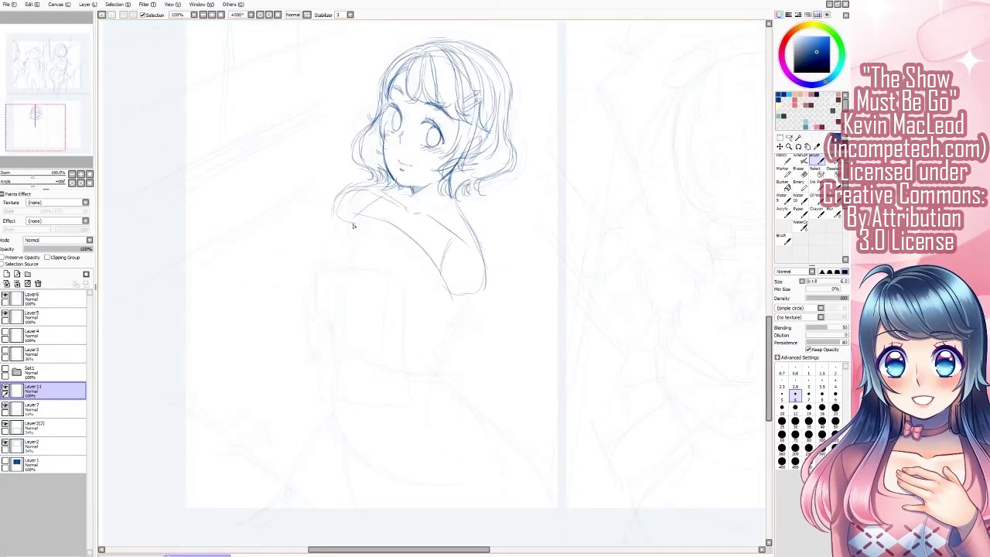
left_click_drag(353, 225, 328, 344)
mouse_move(328, 310)
left_mouse_down()
mouse_move(435, 332)
mouse_move(418, 370)
left_mouse_up()
left_click_drag(463, 293, 410, 365)
left_click_drag(332, 331, 470, 417)
mouse_move(338, 332)
left_mouse_down()
mouse_move(328, 382)
mouse_move(402, 456)
left_mouse_up()
left_click_drag(414, 383, 383, 458)
Sketch the outer contours of both thighs below the hips using the mirrored view
key("h")
left_click_drag(390, 422, 383, 542)
left_click_drag(523, 415, 511, 540)
left_click_drag(394, 407, 386, 546)
key("h")
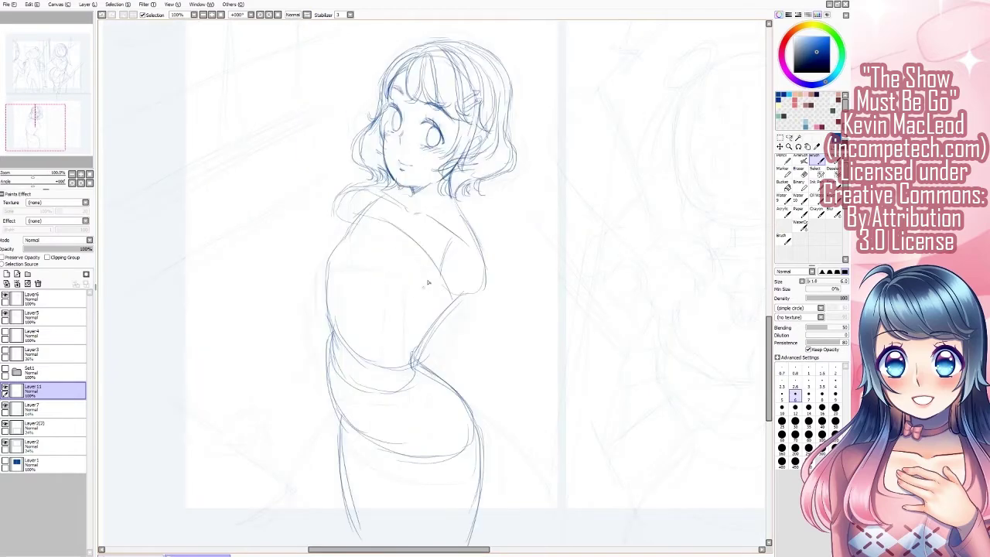
Draw the near arm bent at the elbow with its forearm across the waist, and add the inner thigh line
left_click_drag(451, 259, 407, 376)
left_click_drag(476, 292, 422, 392)
left_click_drag(463, 323, 418, 395)
left_click_drag(402, 455, 397, 545)
left_click_drag(313, 351, 404, 364)
left_click_drag(321, 382, 426, 404)
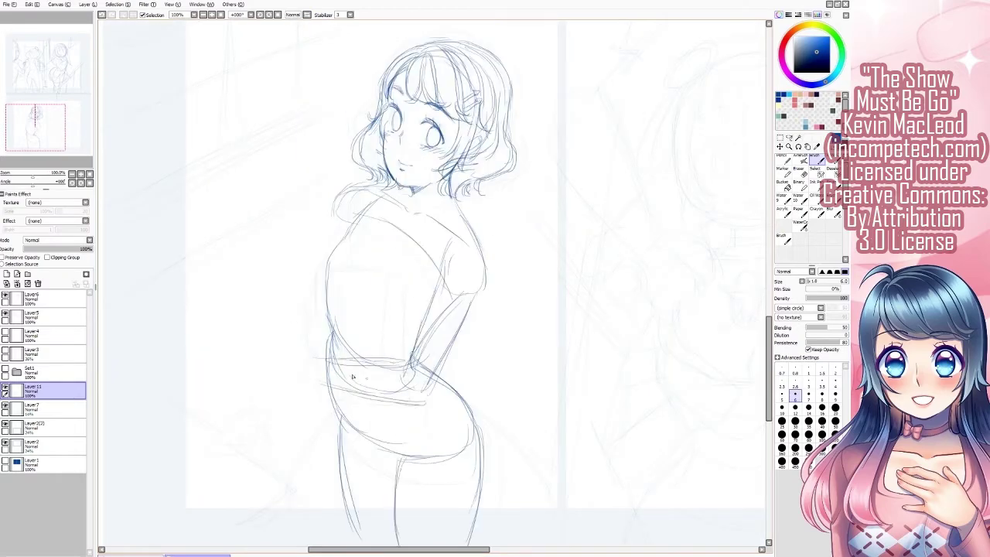
Sketch the upright book held against the torso by the bent arm
left_click_drag(293, 266, 294, 319)
left_click_drag(281, 268, 342, 266)
left_click_drag(368, 267, 367, 365)
left_click_drag(288, 271, 288, 322)
left_click_drag(364, 276, 362, 364)
mouse_move(355, 266)
left_mouse_down()
mouse_move(370, 269)
mouse_move(369, 359)
left_mouse_up()
left_click_drag(296, 394, 357, 394)
Draw the far forearm reaching down and outward, ending in a hand with spread fingers
left_click_drag(278, 316, 219, 403)
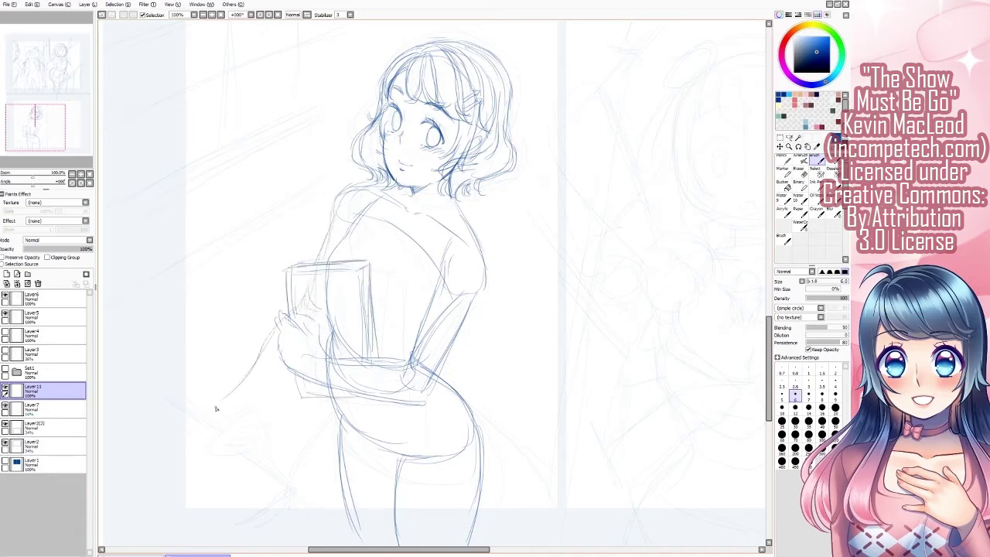
key("h")
mouse_move(610, 404)
left_mouse_down()
mouse_move(605, 452)
mouse_move(623, 451)
left_mouse_up()
left_click_drag(639, 398, 674, 453)
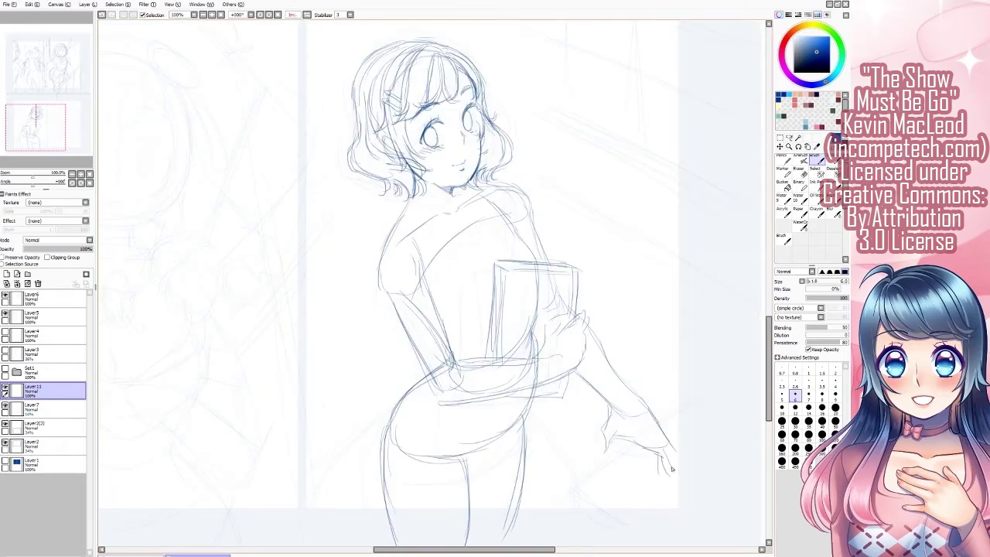
key("h")
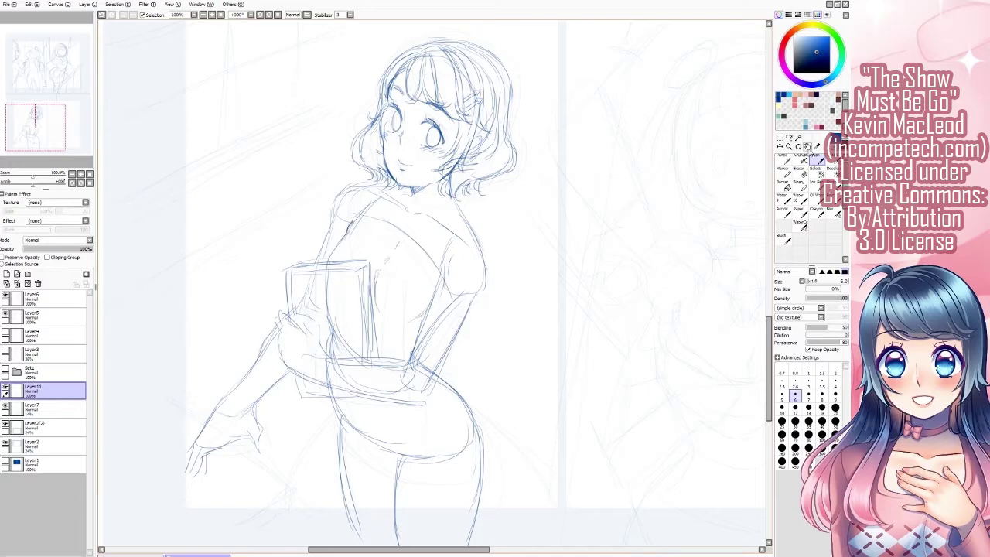
Sketch a shirt collar and neck ribbon on the chest and outline a short flared skirt around the hips
left_click_drag(434, 279, 457, 263)
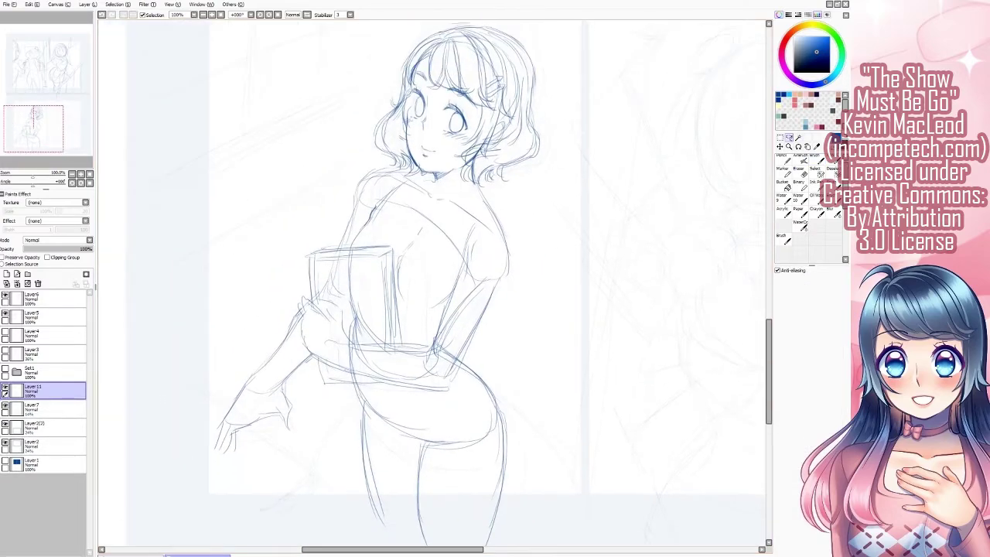
left_click(342, 391)
key("b")
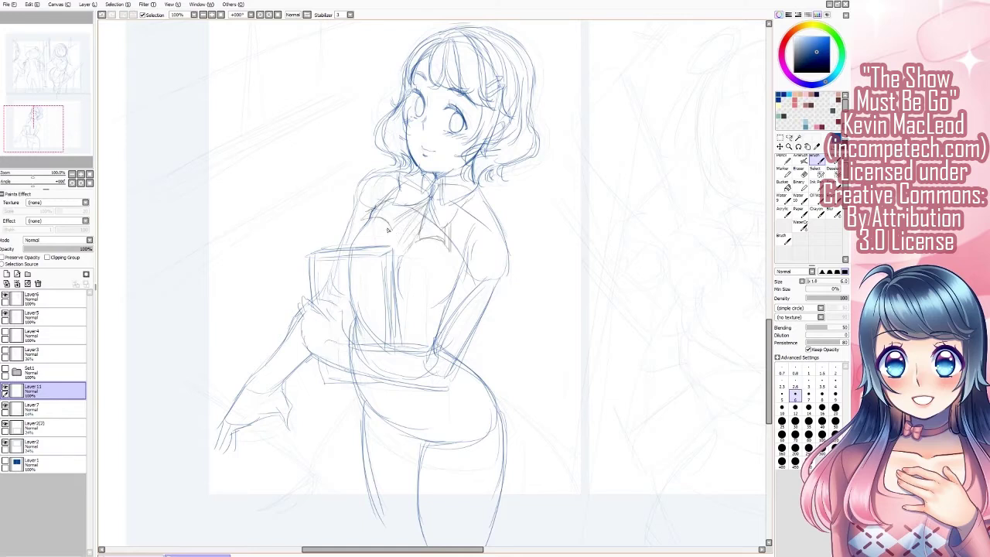
mouse_move(352, 388)
left_mouse_down()
mouse_move(332, 472)
mouse_move(524, 422)
mouse_move(325, 449)
mouse_move(353, 390)
mouse_move(489, 412)
mouse_move(472, 379)
left_mouse_up()
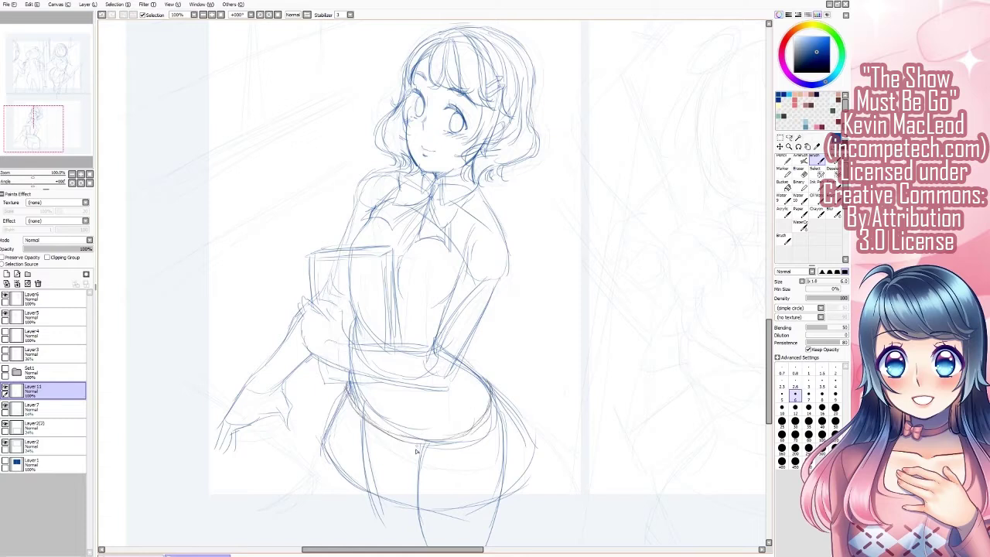
Add pleat lines around the skirt from the waistline to the hem
left_click_drag(452, 447, 456, 511)
left_click_drag(478, 423, 495, 499)
left_click_drag(511, 444, 517, 495)
left_click_drag(491, 410, 502, 496)
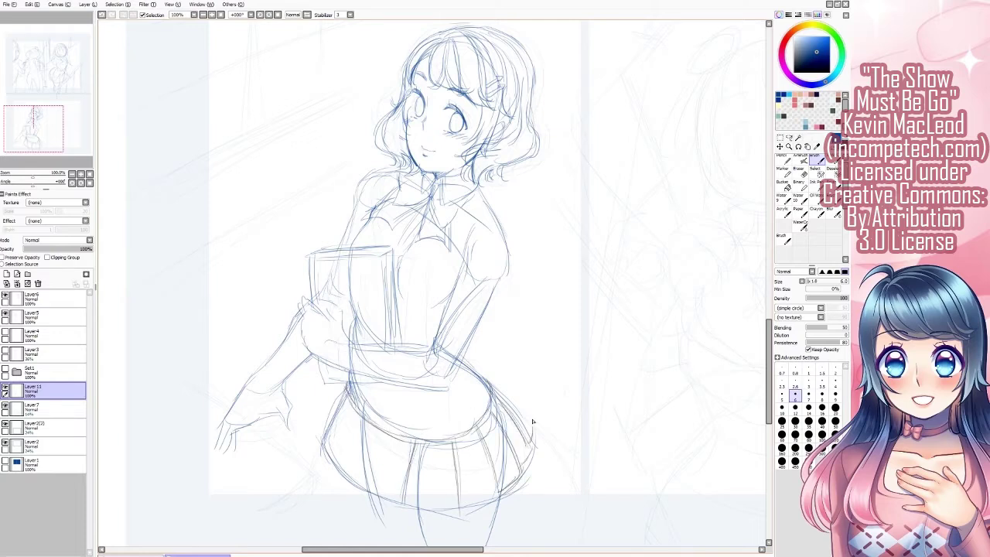
left_click_drag(361, 431, 384, 495)
left_click_drag(361, 416, 337, 455)
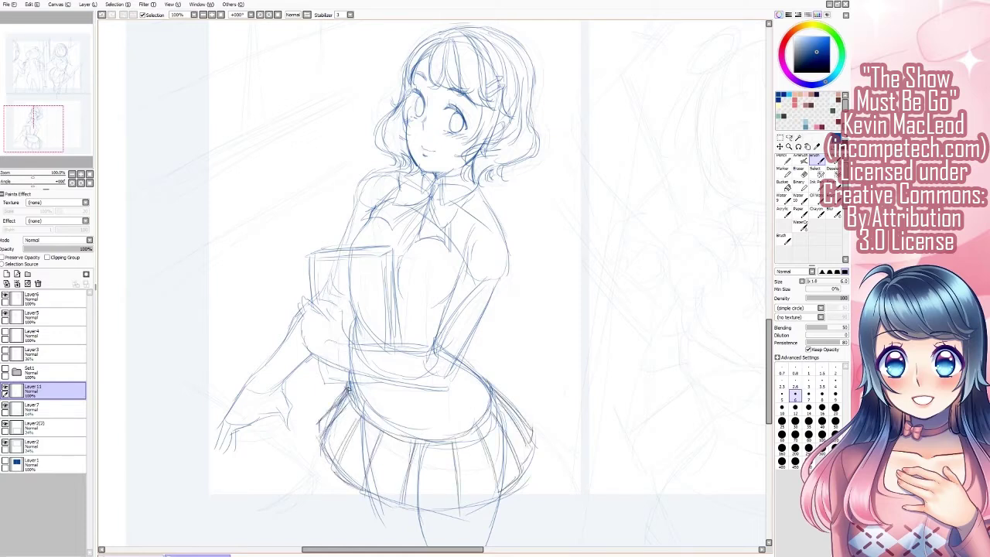
Sketch the fitted jacket's front opening and its lower hem over the skirt
left_click(29, 127)
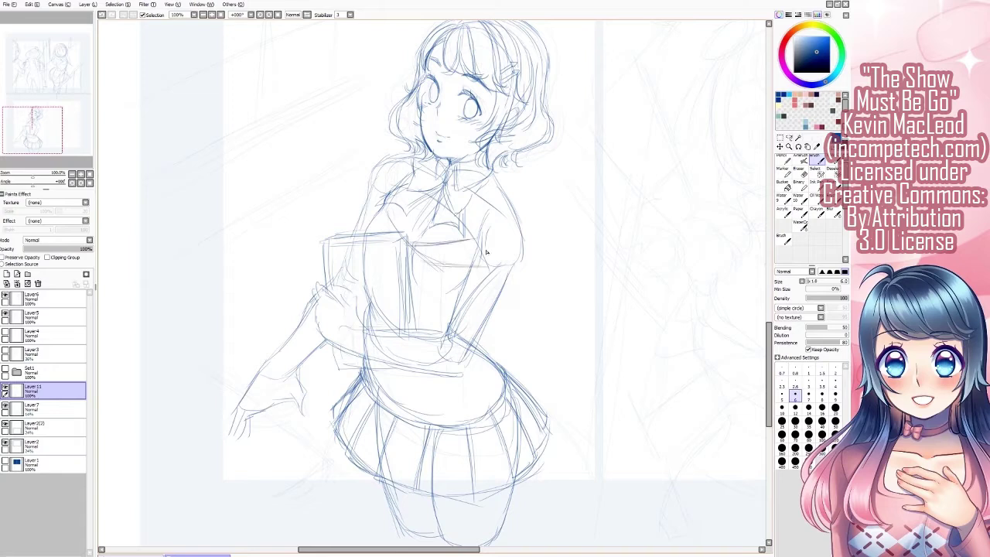
left_click_drag(438, 376, 441, 428)
left_click_drag(492, 384, 449, 416)
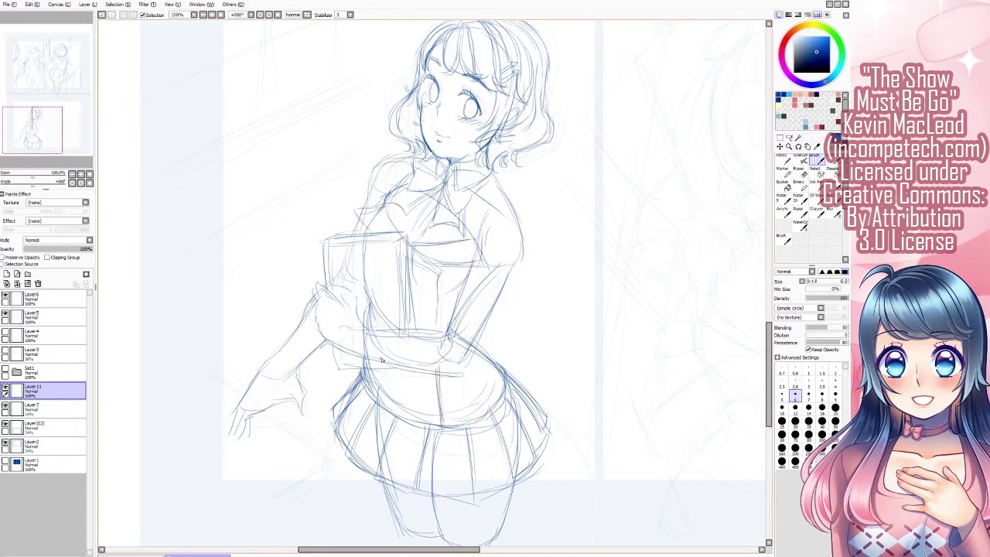
Draw the short pointed cape pieces over both shoulders
left_click_drag(474, 226, 489, 171)
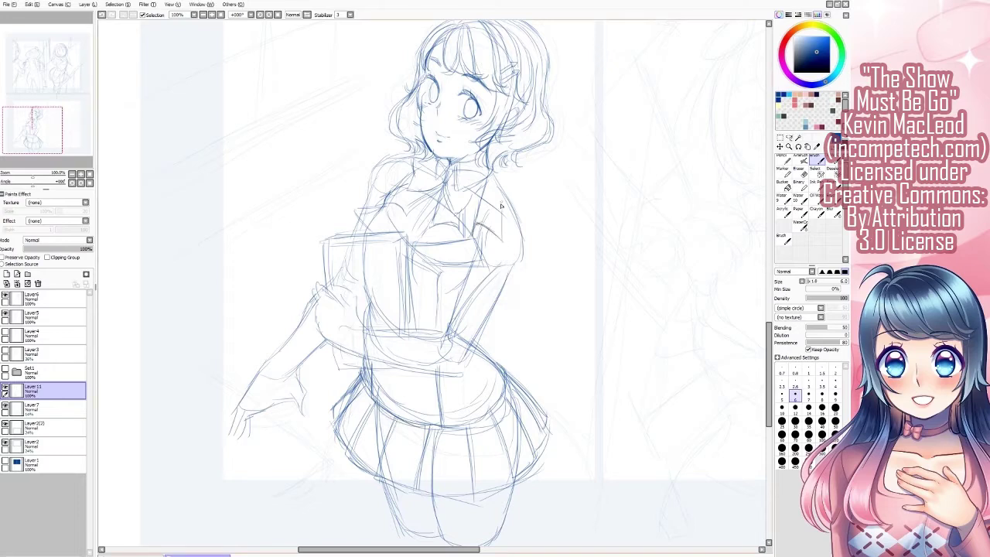
left_click_drag(359, 187, 413, 154)
left_click_drag(390, 166, 435, 149)
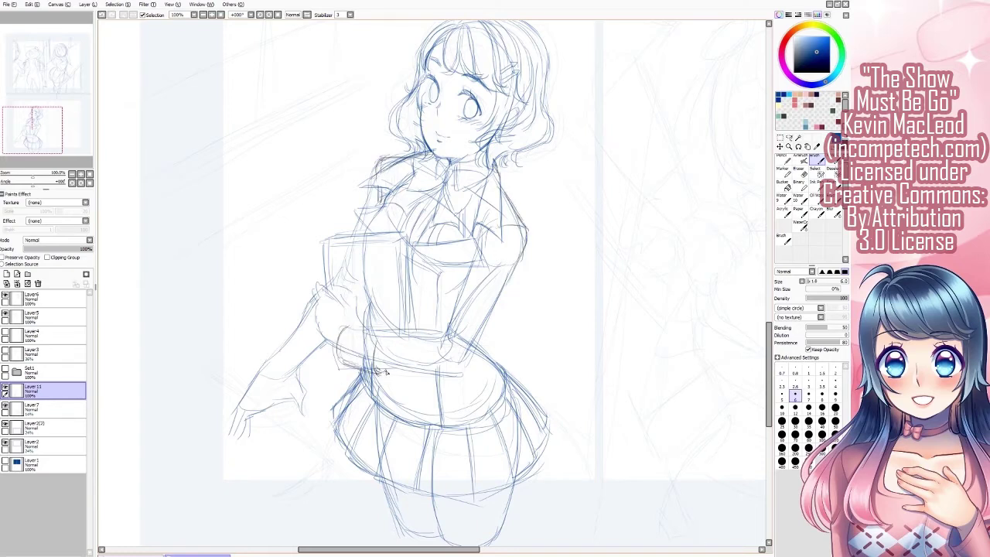
Outline the jacket cuff on the bent forearm and reinforce the book's spine and side edge
mouse_move(387, 372)
left_mouse_down()
mouse_move(350, 325)
mouse_move(447, 359)
left_mouse_up()
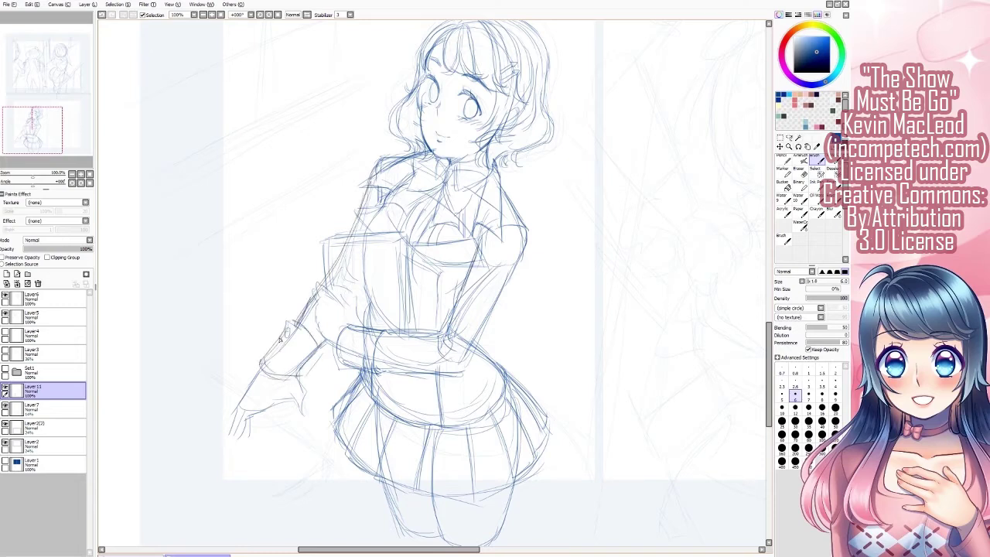
mouse_move(387, 242)
left_mouse_down()
mouse_move(385, 333)
mouse_move(398, 331)
left_mouse_up()
left_click_drag(325, 241, 323, 287)
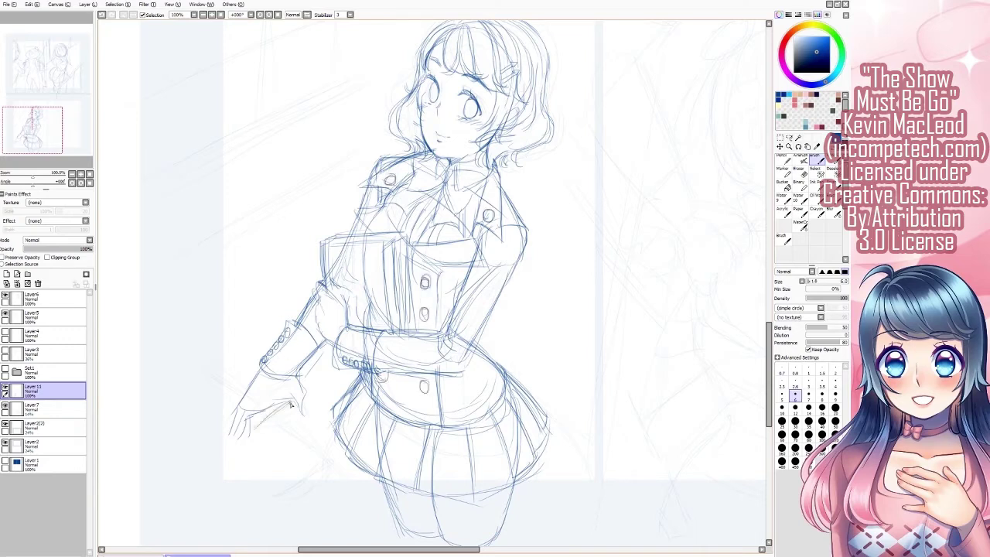
Sketch the tabletop under the lowered hand with slanted parallel lines, its front corner and the vertical edge below
left_click_drag(291, 406, 222, 456)
mouse_move(281, 402)
left_mouse_down()
mouse_move(297, 418)
mouse_move(211, 487)
mouse_move(150, 472)
left_mouse_up()
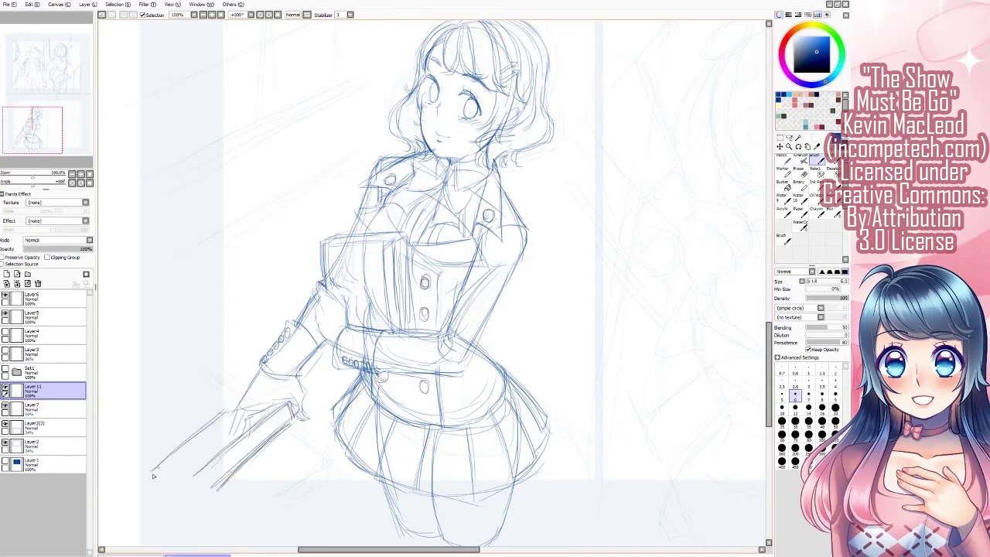
left_click_drag(298, 438, 189, 509)
left_click_drag(298, 464, 236, 506)
mouse_move(311, 432)
left_mouse_down()
mouse_move(232, 271)
mouse_move(126, 171)
mouse_move(302, 451)
mouse_move(226, 497)
left_mouse_up()
left_click_drag(337, 453, 262, 506)
mouse_move(186, 344)
left_mouse_down()
mouse_move(340, 457)
mouse_move(333, 489)
left_mouse_up()
mouse_move(336, 475)
left_mouse_down()
mouse_move(275, 521)
mouse_move(334, 546)
left_mouse_up()
Sketch the long diagonal lines of the window ledge behind the girl
scroll(770, 147, "up", 1)
mouse_move(769, 147)
left_mouse_down()
mouse_move(255, 420)
mouse_move(263, 371)
mouse_move(309, 309)
left_mouse_up()
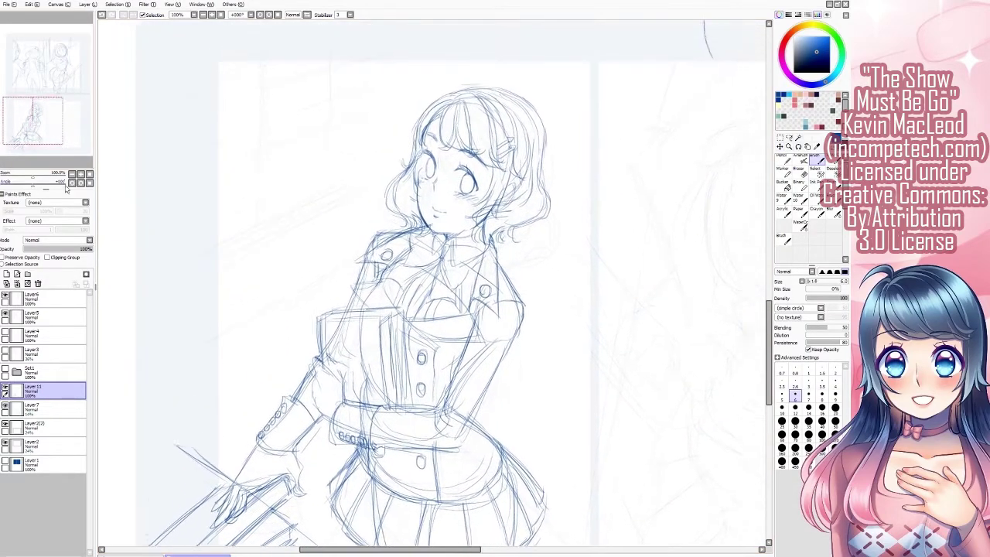
left_click_drag(174, 362, 389, 235)
mouse_move(155, 373)
left_mouse_down()
mouse_move(422, 198)
mouse_move(415, 194)
left_mouse_up()
mouse_move(435, 122)
left_mouse_down()
mouse_move(150, 283)
mouse_move(427, 140)
left_mouse_up()
left_click_drag(427, 140, 359, 325)
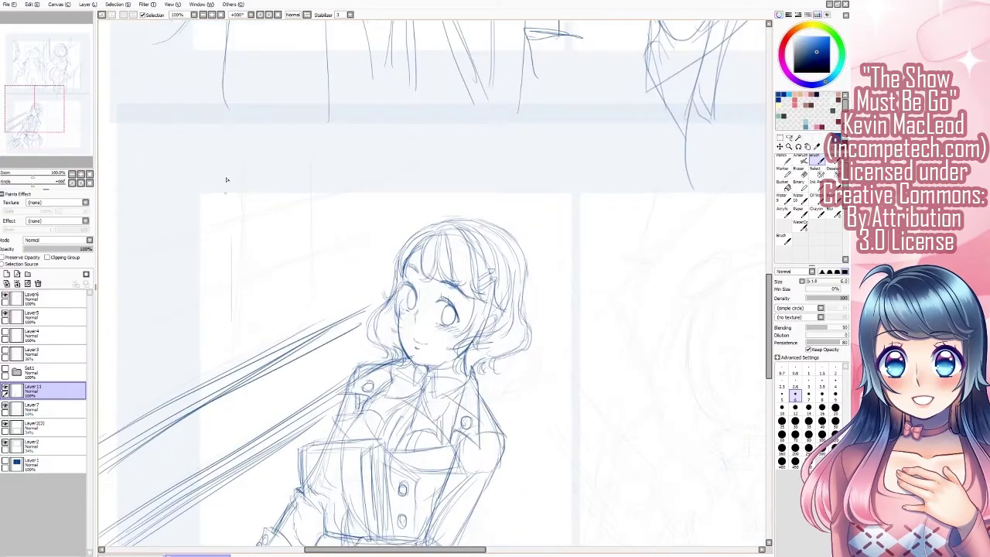
Rough in the background window with two vertical bars and two slanted crossbars above the ledge
left_click_drag(230, 159, 231, 356)
left_click_drag(313, 142, 313, 286)
left_click_drag(152, 251, 409, 158)
left_click_drag(122, 338, 400, 212)
scroll(348, 325, "down", 5)
key("Page_Down")
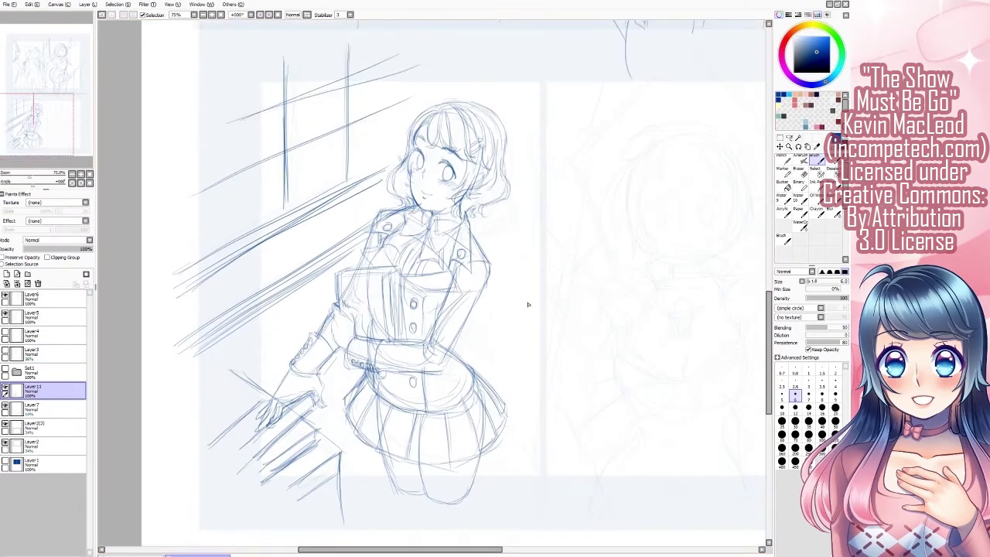
Shift the girl and background sketch slightly within the frame and mask the panel-border layer to the girl's panel
left_click_drag(435, 337, 435, 278)
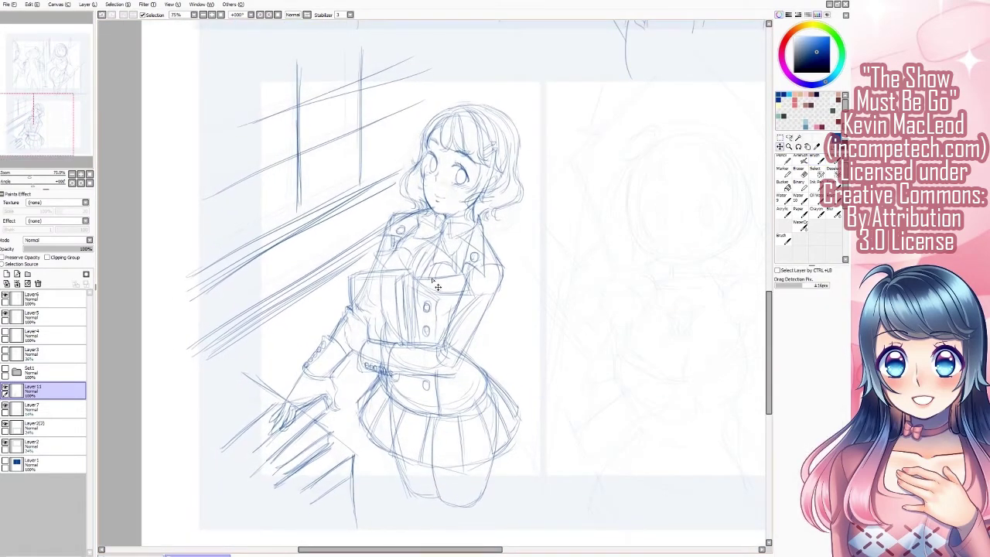
left_click(547, 509, "ctrl")
key("ctrl+t")
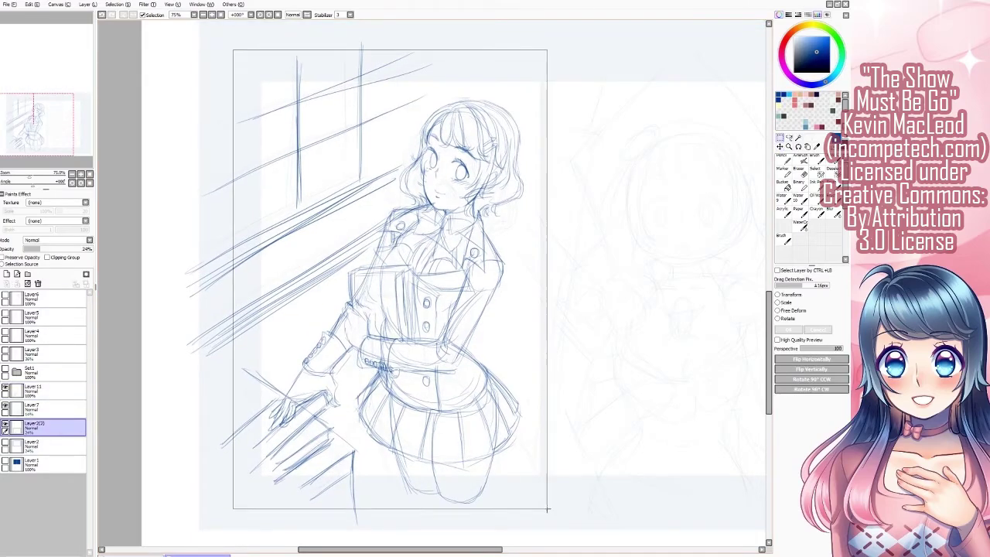
key("Return")
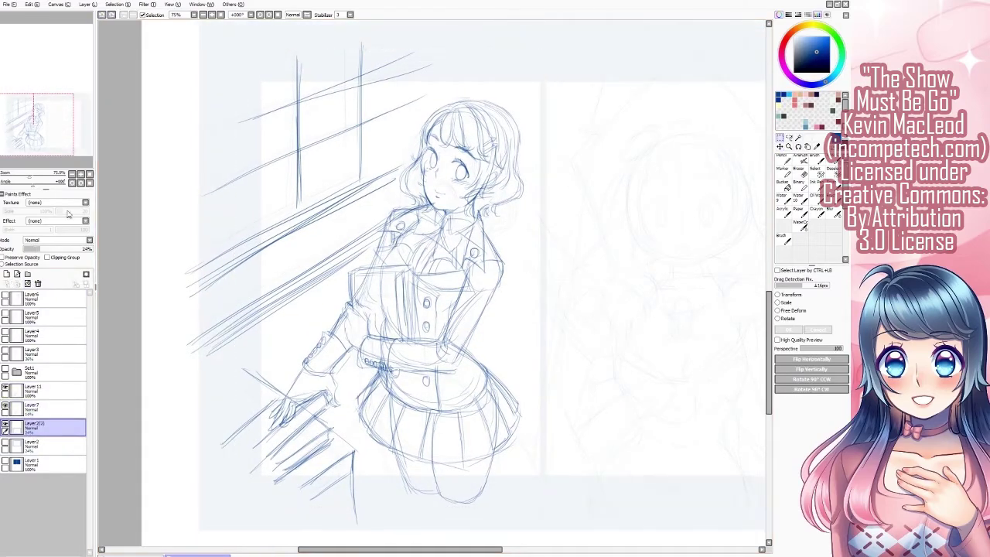
left_click(46, 372)
key("ctrl+z")
key("ctrl+z")
key("ctrl+z")
key("ctrl+z")
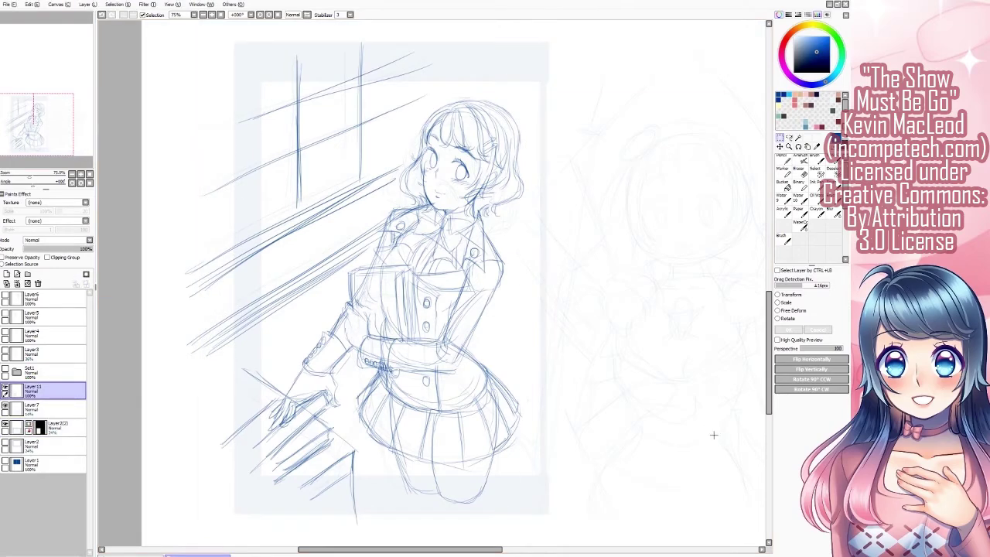
Mask the rough draft on Layer7 to the area of the girl's panel
key("ctrl+z")
key("ctrl+z")
key("ctrl+z")
key("ctrl+z")
key("ctrl+z")
key("ctrl+z")
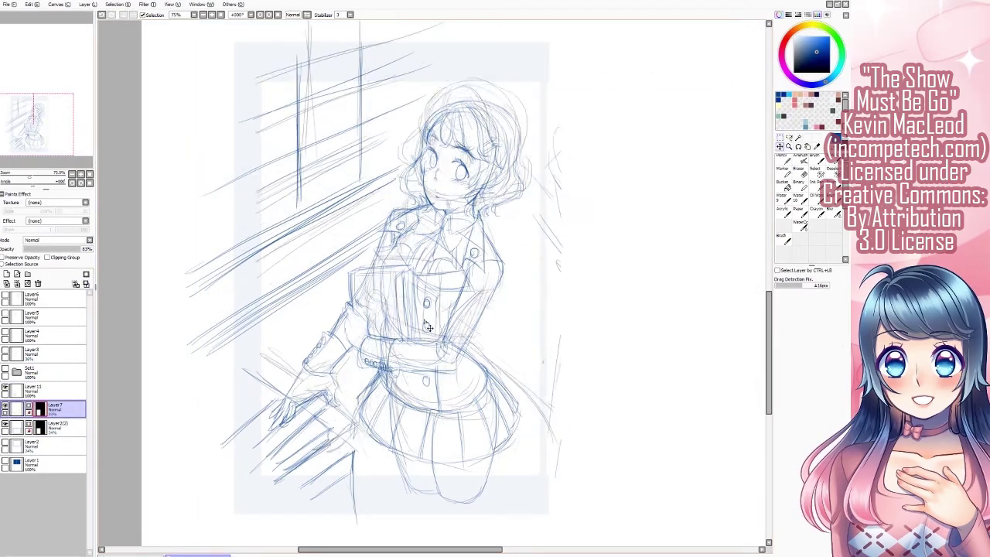
Scale the girl's panel drawing up to fill the page and apply the transformation
key("ctrl+y")
key("ctrl+y")
key("ctrl+y")
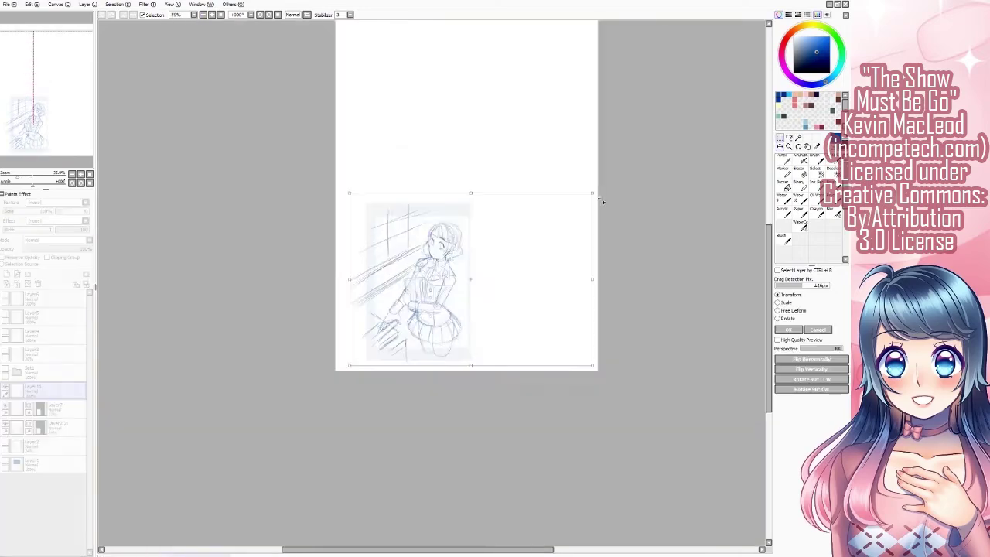
mouse_move(423, 229)
left_mouse_down()
mouse_move(380, 162)
mouse_move(310, 172)
mouse_move(354, 193)
left_mouse_up()
left_click(788, 330)
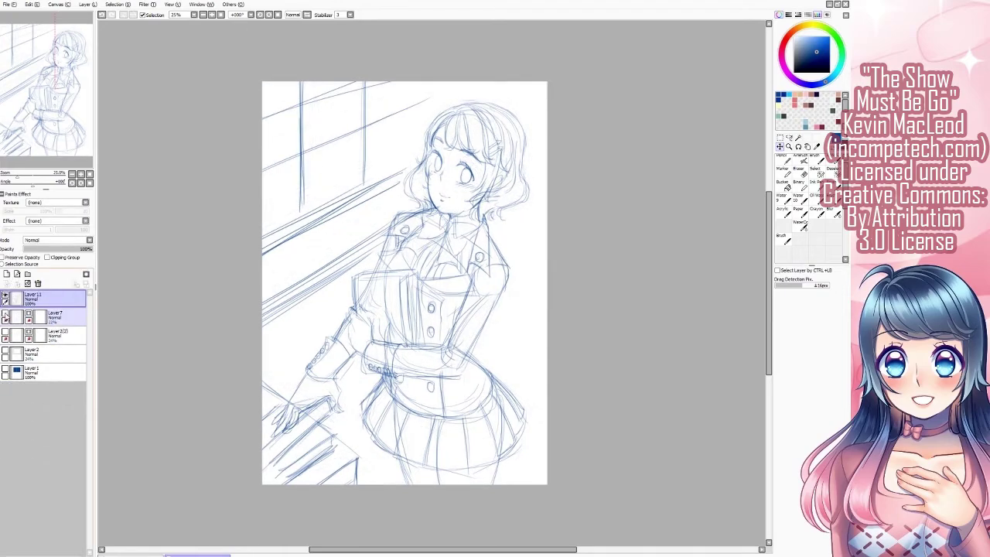
Tint the sketch light blue with a cyan-filled Screen layer and add a linework layer for straight lines
left_click(457, 338)
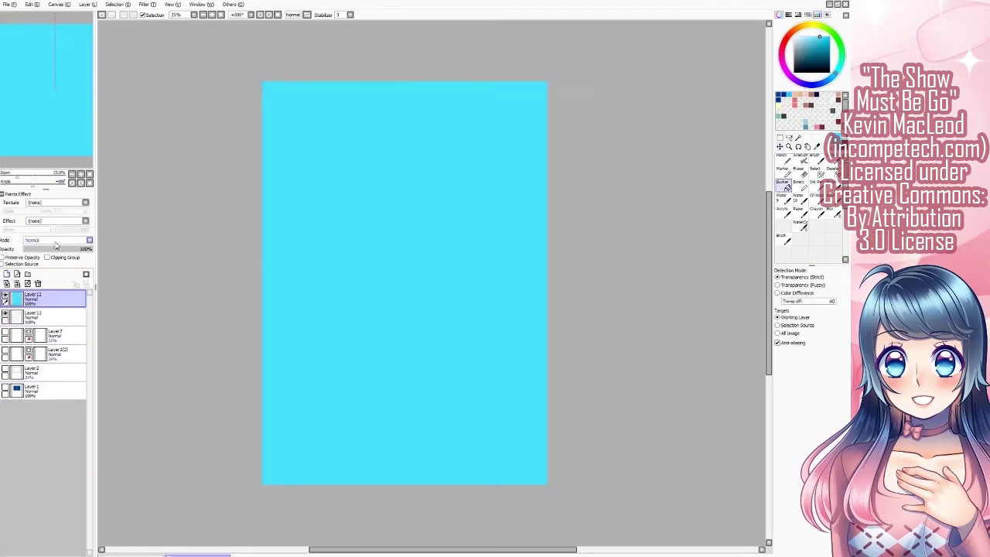
left_click(17, 274)
left_click(800, 188)
Draw three straight diagonal lines across the page along the sketched window ledge
left_click_drag(232, 341, 579, 146)
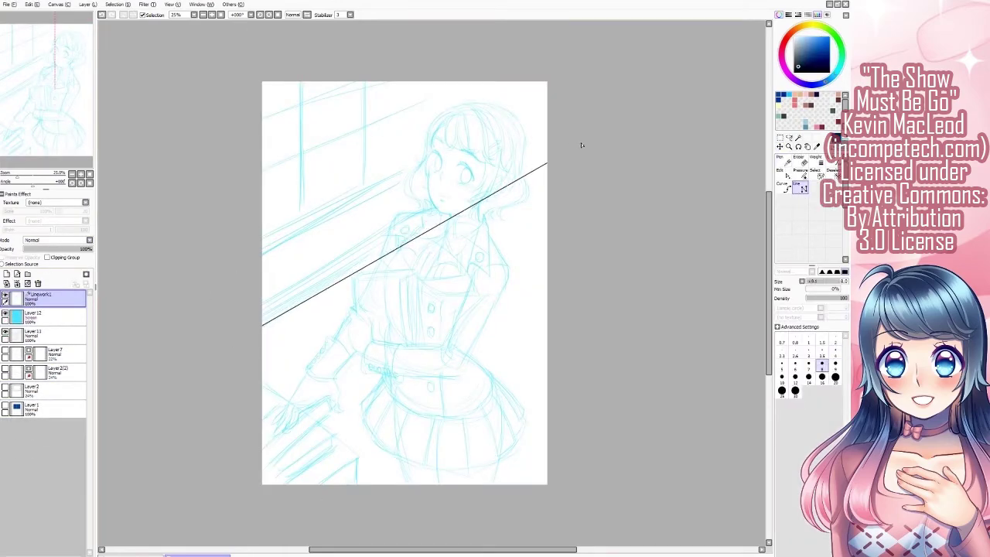
left_click_drag(232, 363, 588, 155)
scroll(681, 121, "down", 2)
left_click_drag(314, 309, 690, 110)
scroll(593, 99, "up", 2)
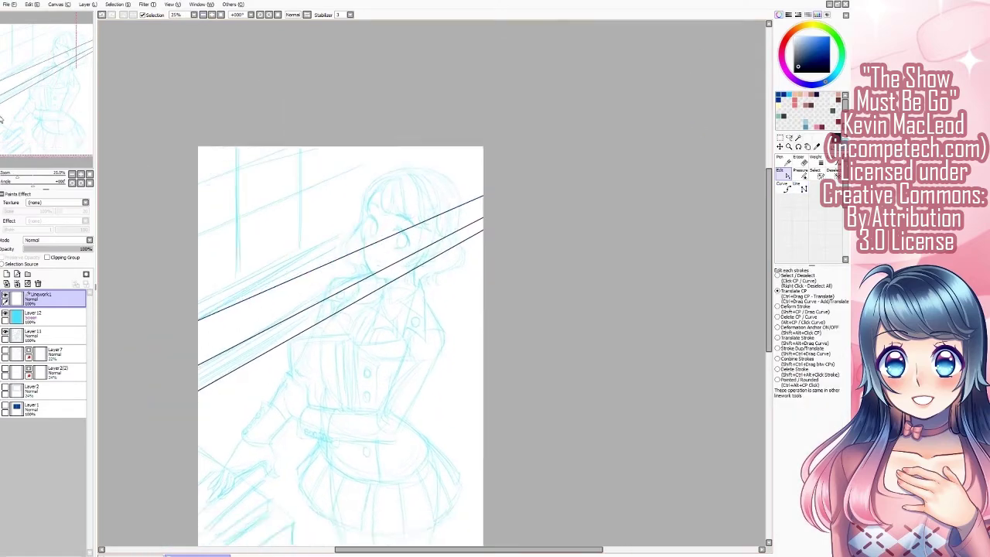
key("ctrl+t")
key("Return")
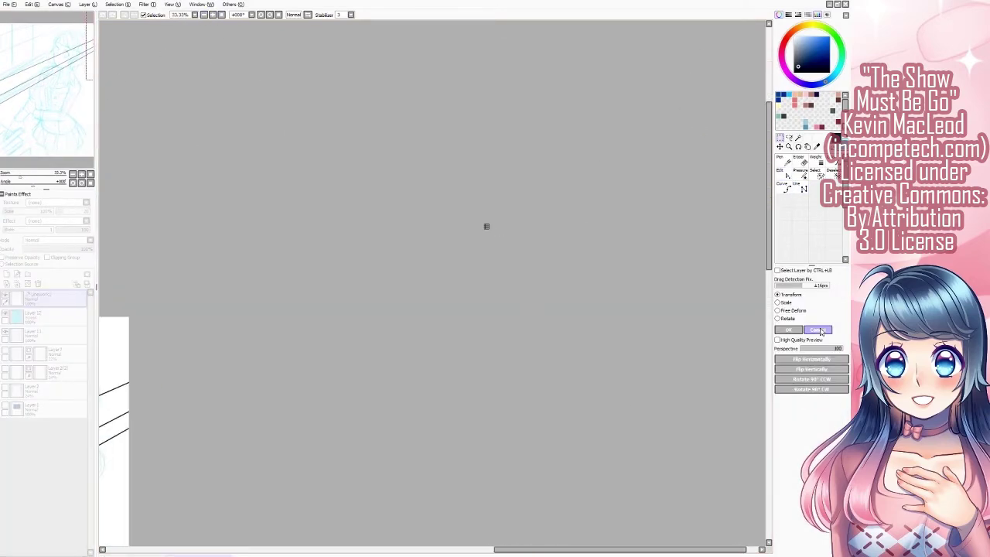
left_click(20, 112)
left_click_drag(20, 111, 24, 112)
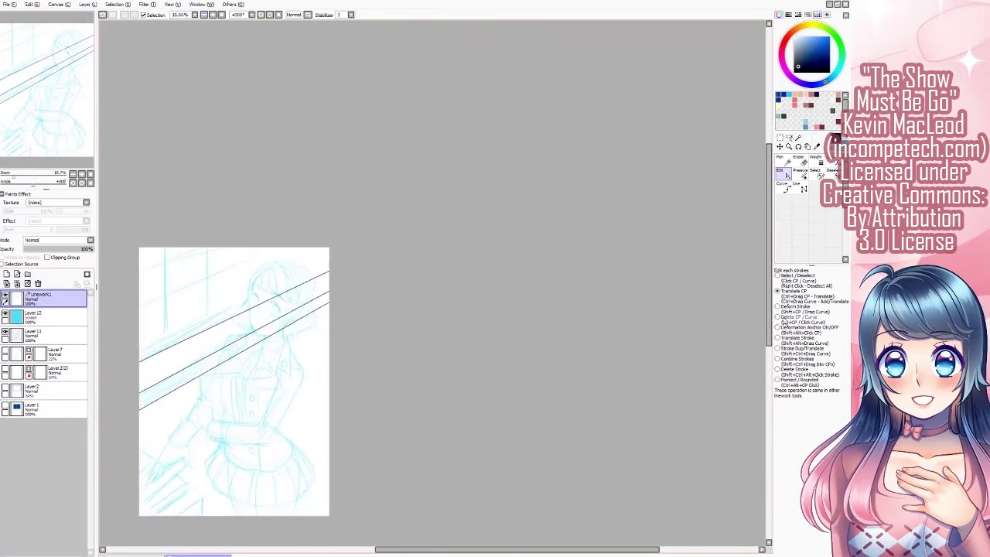
Build the window grid from straight slanted crossbars and duplicated vertical bars above the ledge
mouse_move(250, 341)
left_mouse_down()
mouse_move(318, 292)
mouse_move(199, 354)
mouse_move(175, 229)
mouse_move(224, 491)
mouse_move(285, 469)
left_mouse_up()
mouse_move(232, 294)
left_mouse_down()
mouse_move(172, 294)
mouse_move(242, 310)
left_mouse_up()
left_click(778, 348)
left_click_drag(278, 217, 316, 193)
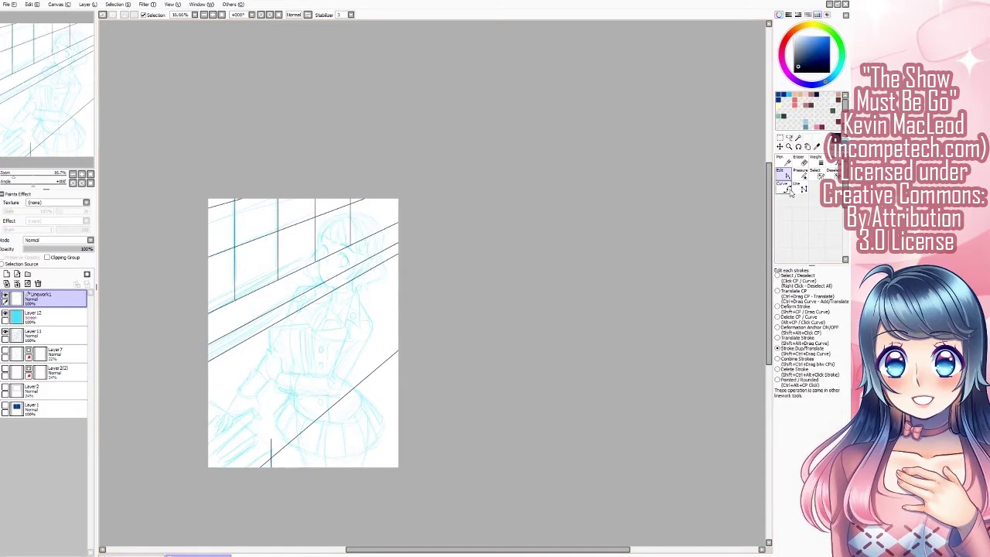
Draw the straight edges of the table corner beneath the girl's lowered hand
left_click_drag(226, 495, 217, 493)
scroll(213, 489, "down", 2)
left_click(27, 127)
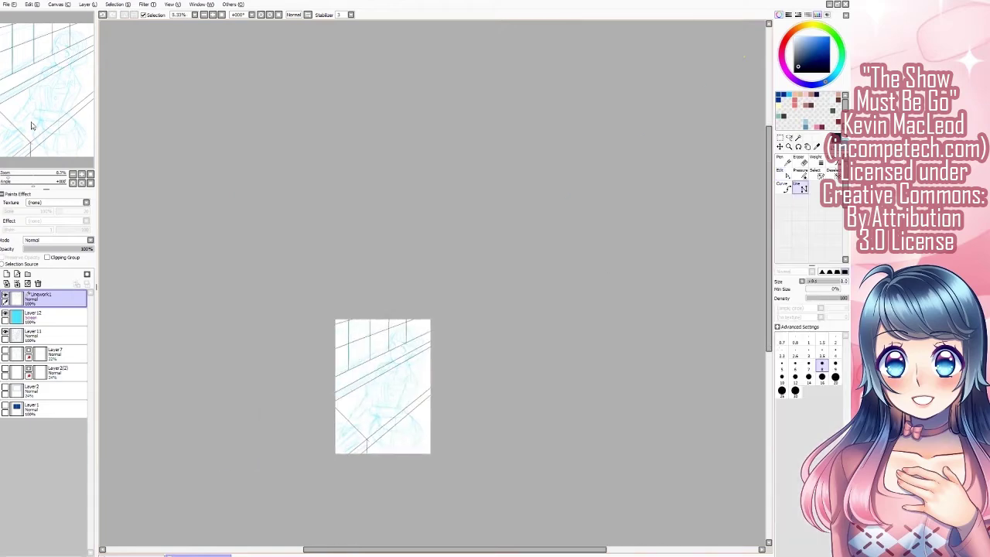
left_click(44, 137)
mouse_move(45, 138)
left_mouse_down()
mouse_move(161, 139)
mouse_move(103, 44)
mouse_move(138, 27)
left_mouse_up()
scroll(512, 193, "up", 5)
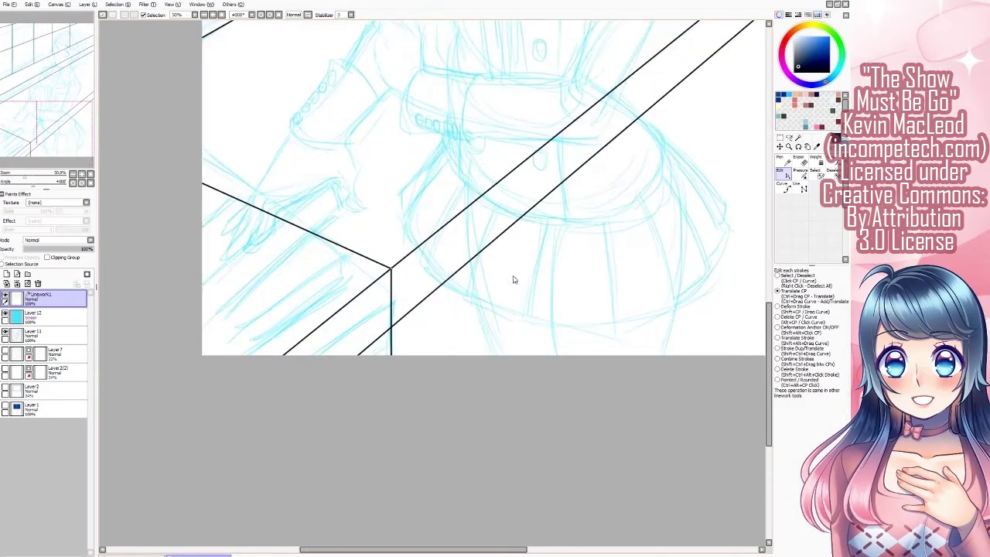
Duplicate the table's receding edge and vertical corner stroke with a slight offset to show thickness
left_click_drag(480, 195, 473, 196)
left_click_drag(391, 325, 385, 325)
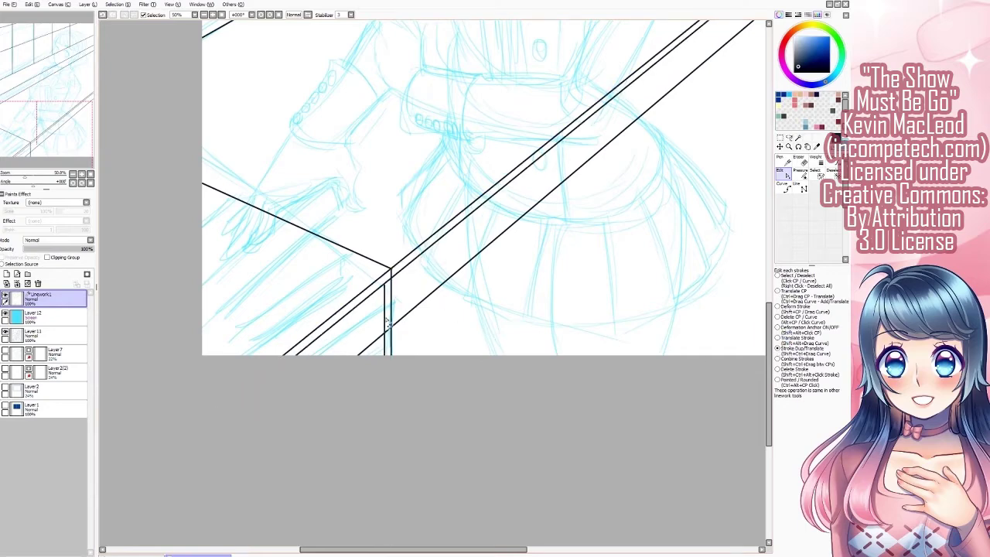
Adjust the window's vertical bars and ledge strokes, adding a parallel line along the ledge's upper edge
scroll(371, 371, "down", 3)
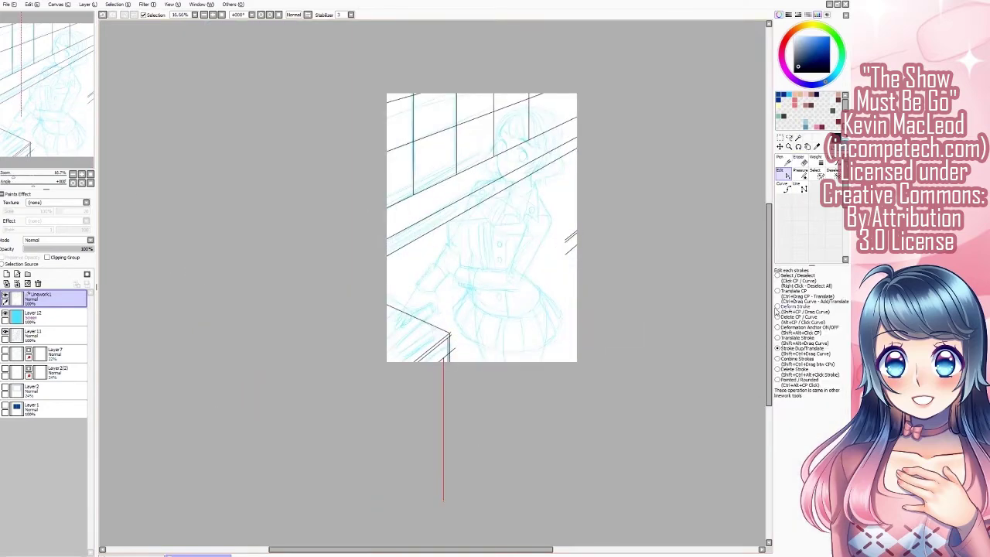
key("shift+alt")
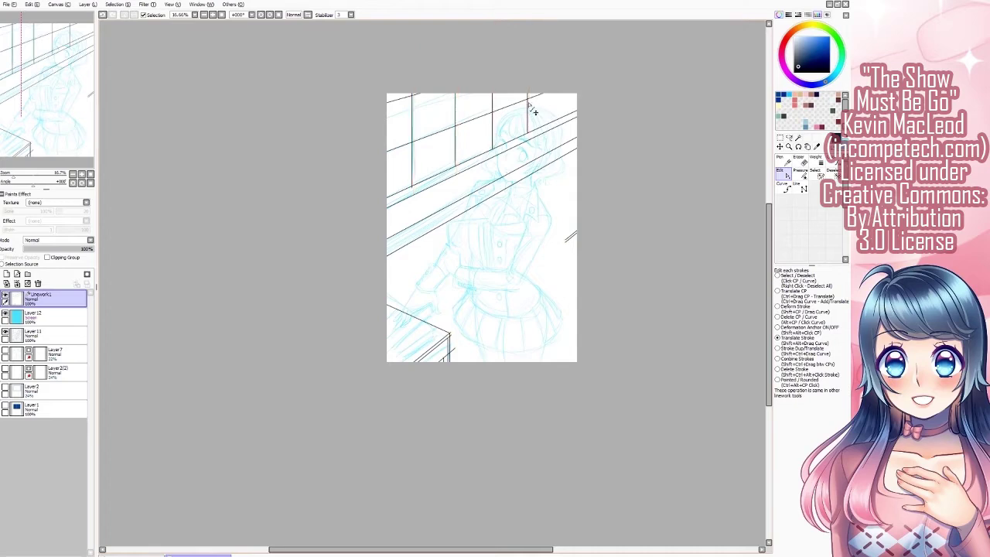
left_click_drag(751, 326, 719, 360)
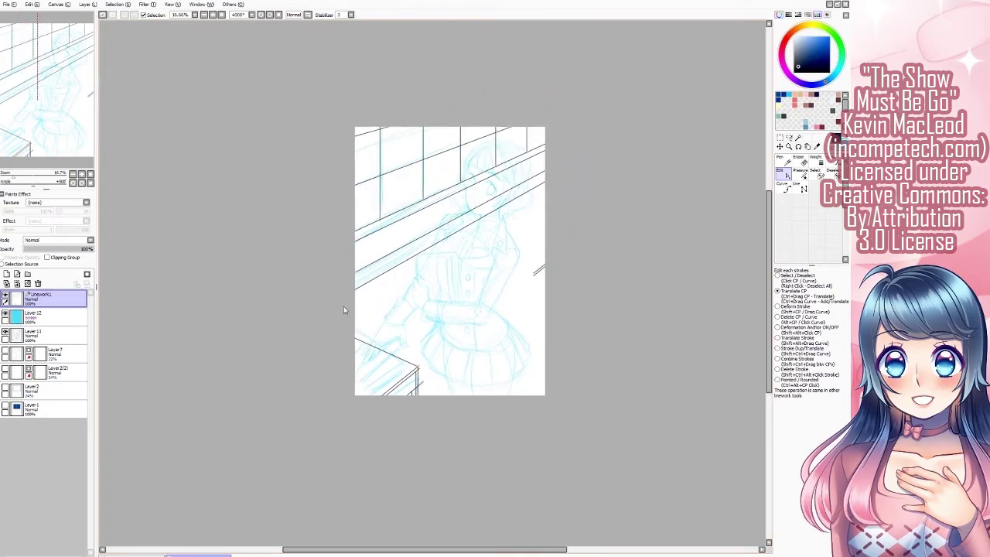
left_click(167, 399, "shift")
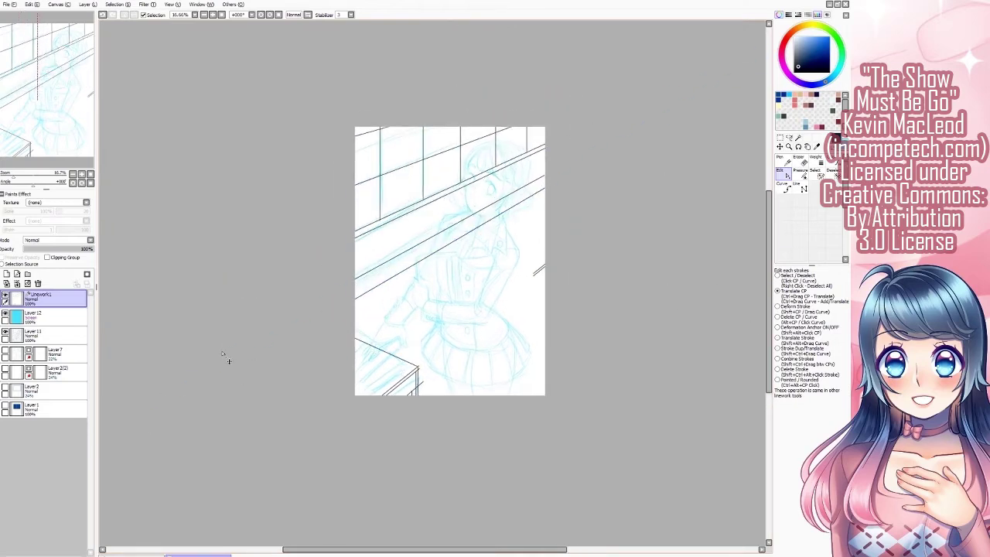
mouse_move(224, 356)
left_mouse_down()
mouse_move(150, 375)
mouse_move(209, 353)
left_mouse_up()
Place the linework beneath the sketch layer and airbrush white on a new layer to hide background lines crossing the girl
left_click(38, 332)
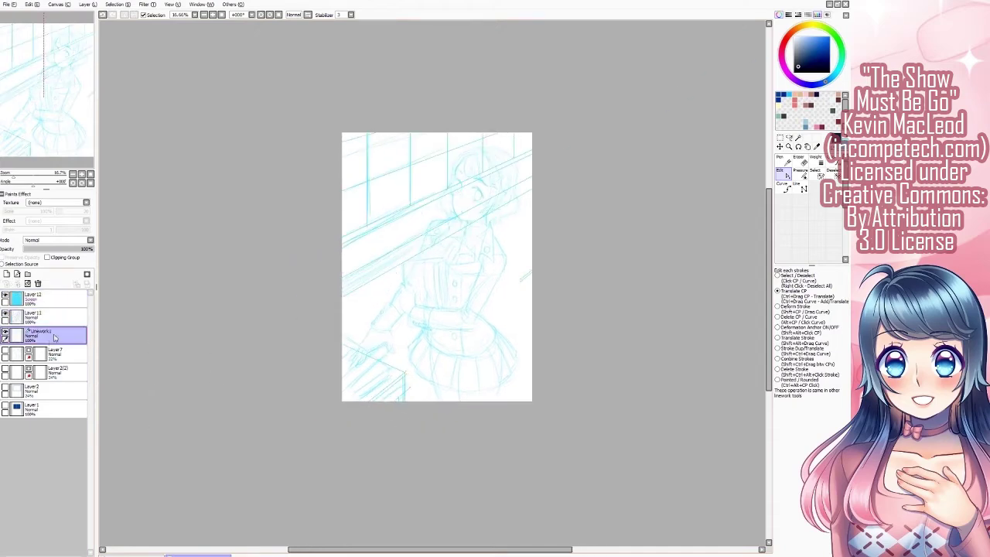
left_click(8, 317)
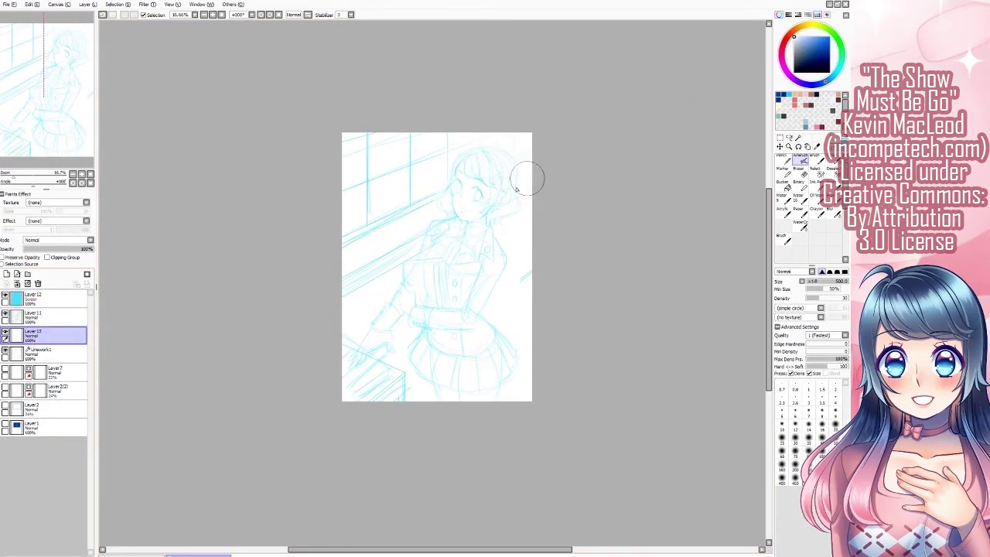
key("b")
scroll(213, 48, "up", 1)
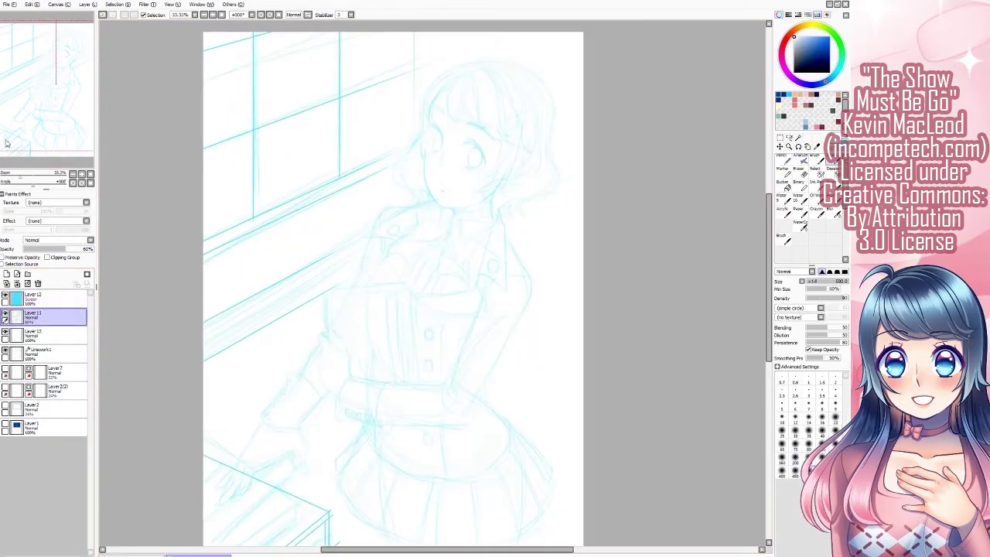
Erase the rough window and ledge lines from the sketch layer and reposition it slightly
key("e")
scroll(309, 165, "up", 1)
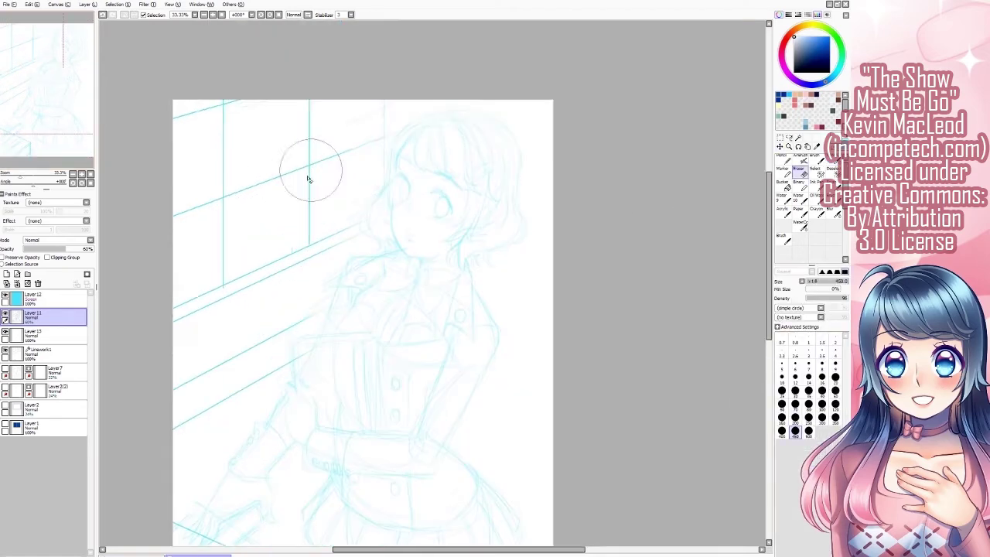
key("ctrl+t")
left_click(203, 14)
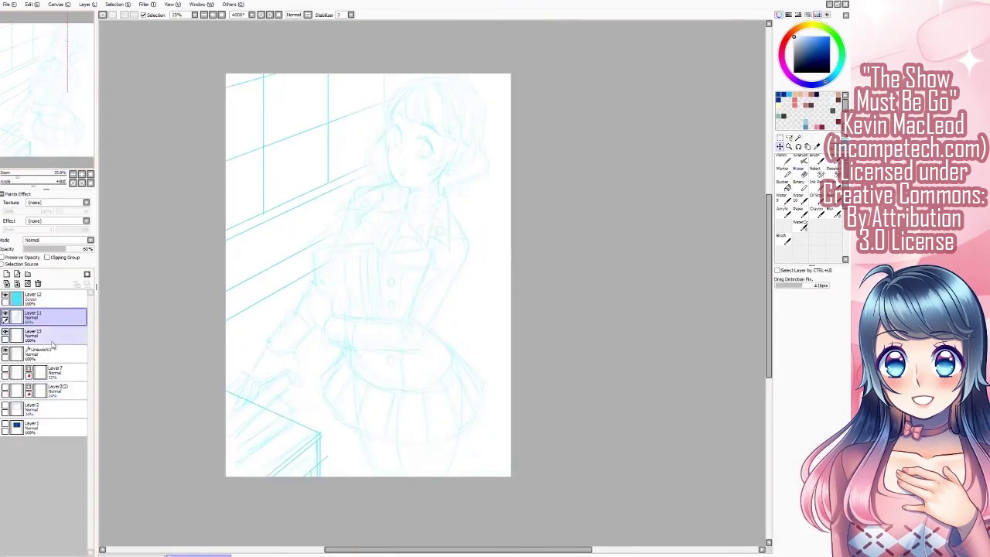
Move the window crossbar and ledge strokes on Linework1 lower on the page
left_click(41, 353)
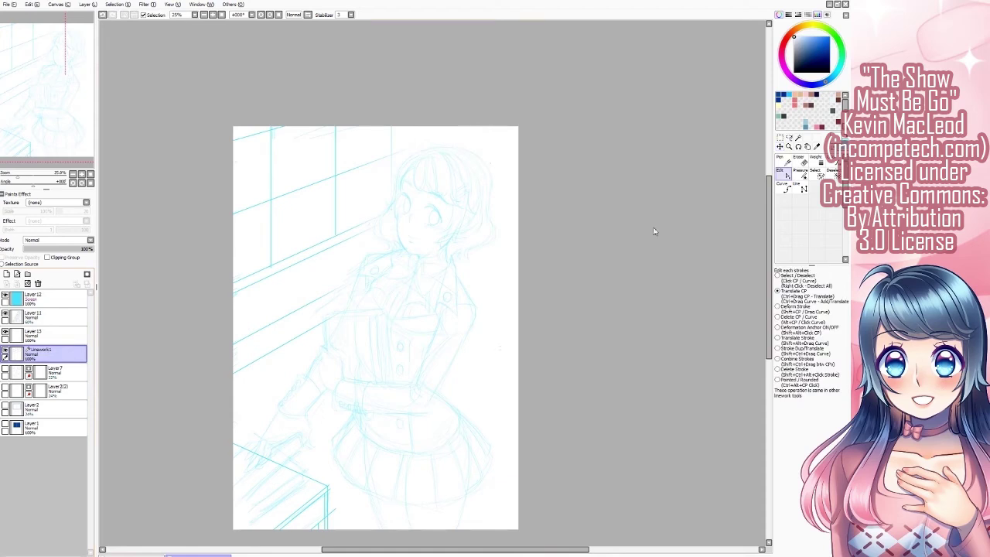
left_click_drag(655, 230, 716, 215)
scroll(216, 433, "down", 1)
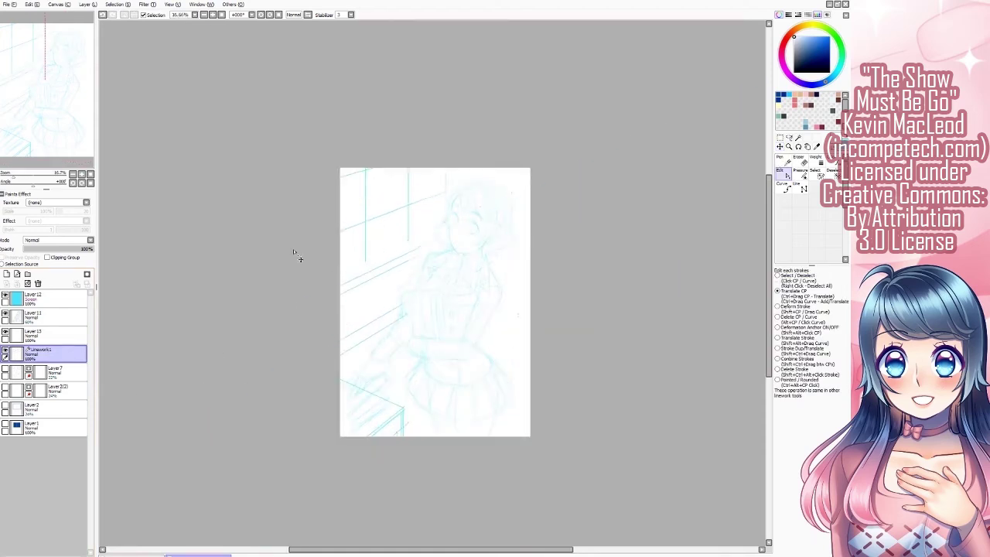
left_click(779, 338)
scroll(373, 380, "down", 2)
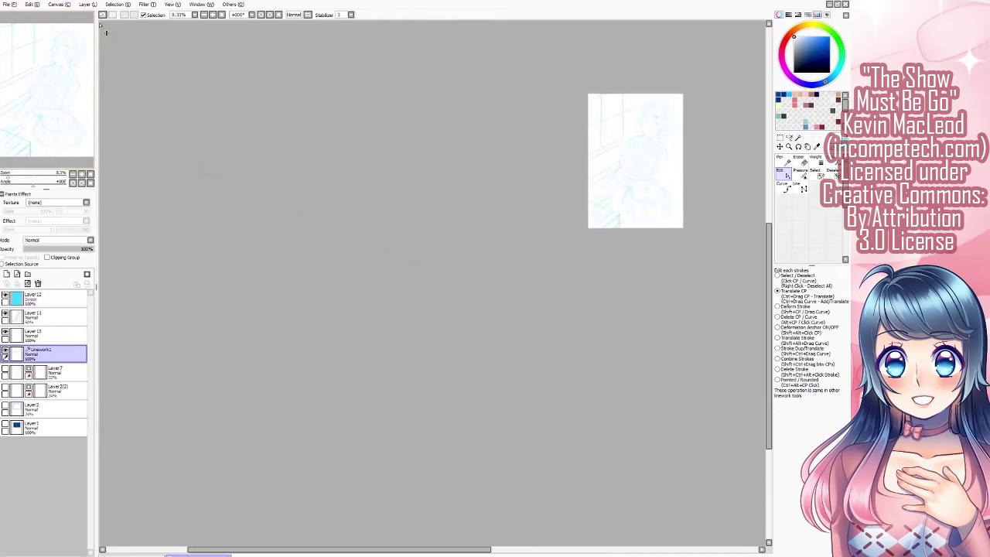
Duplicate the window's slanted crossbar and lower frame strokes with a small offset to give them thickness
scroll(85, 96, "up", 1)
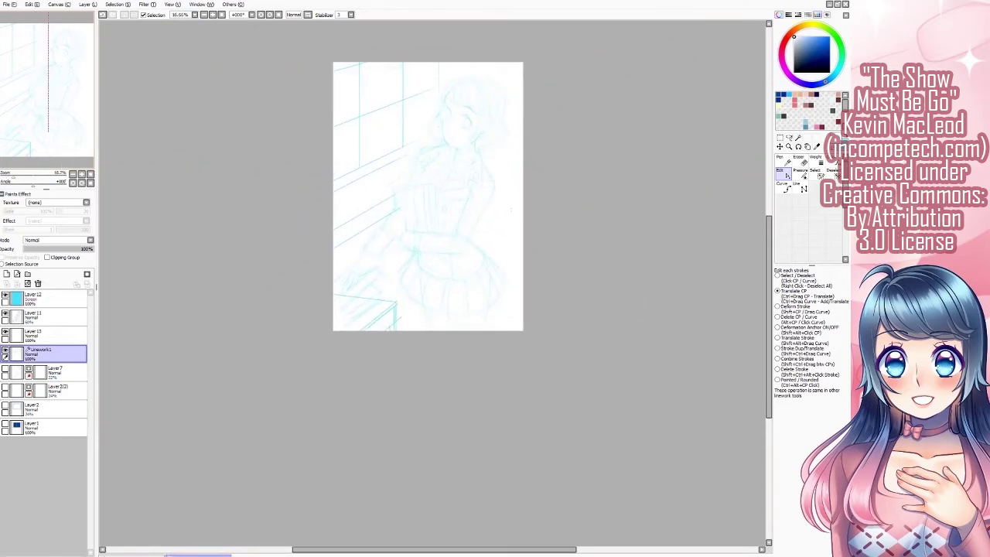
scroll(252, 101, "up", 1)
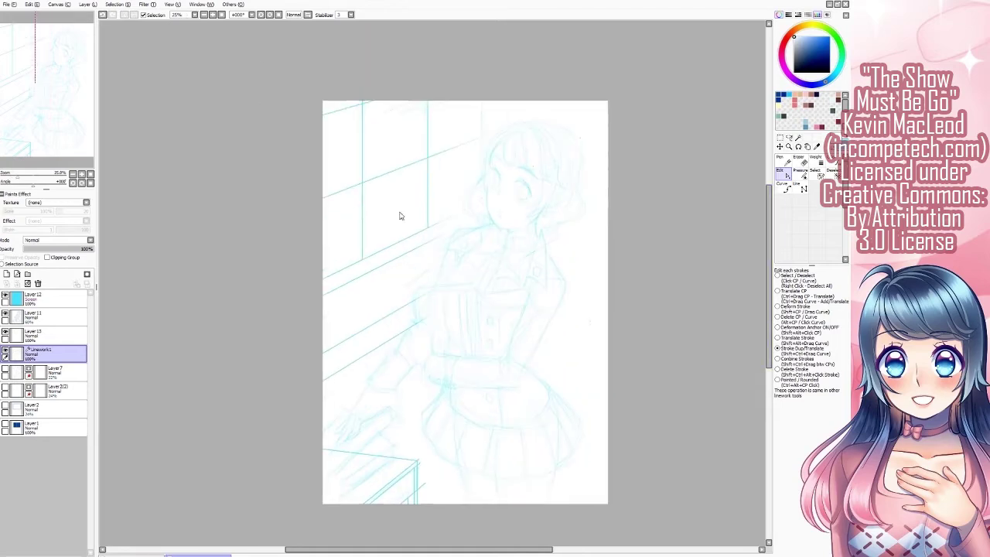
left_click_drag(254, 211, 312, 181)
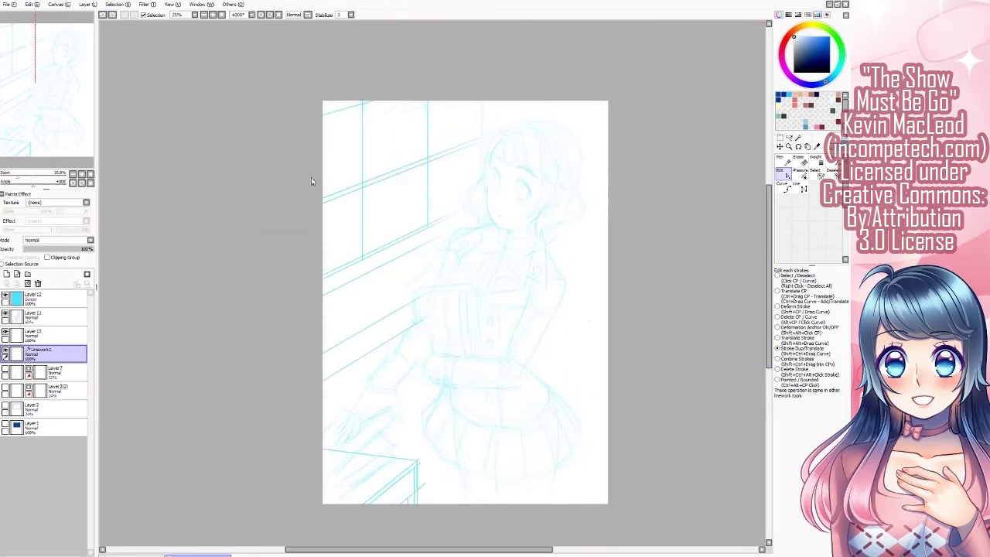
Duplicate the window's vertical bar strokes with a small sideways offset to give each bar thickness
scroll(367, 161, "up", 1)
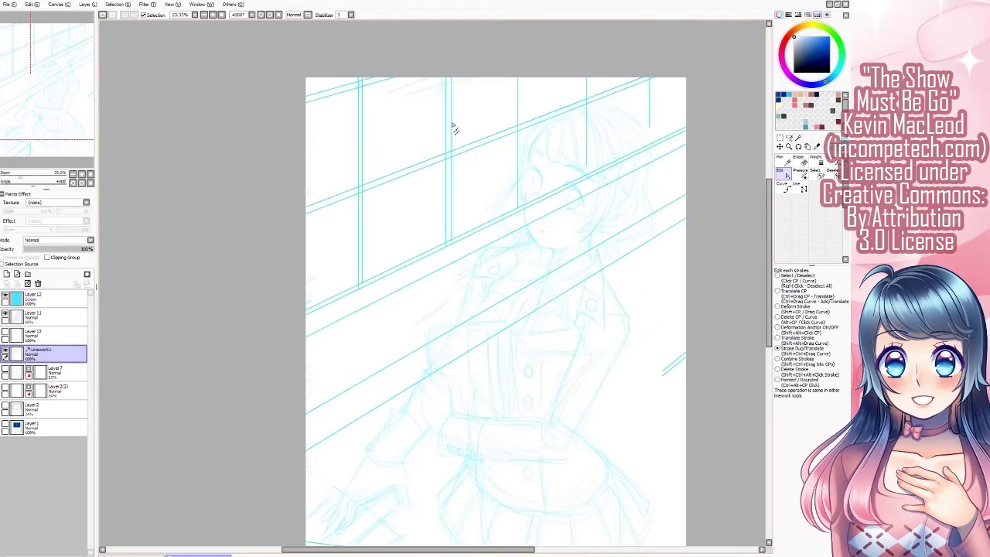
scroll(366, 261, "up", 1)
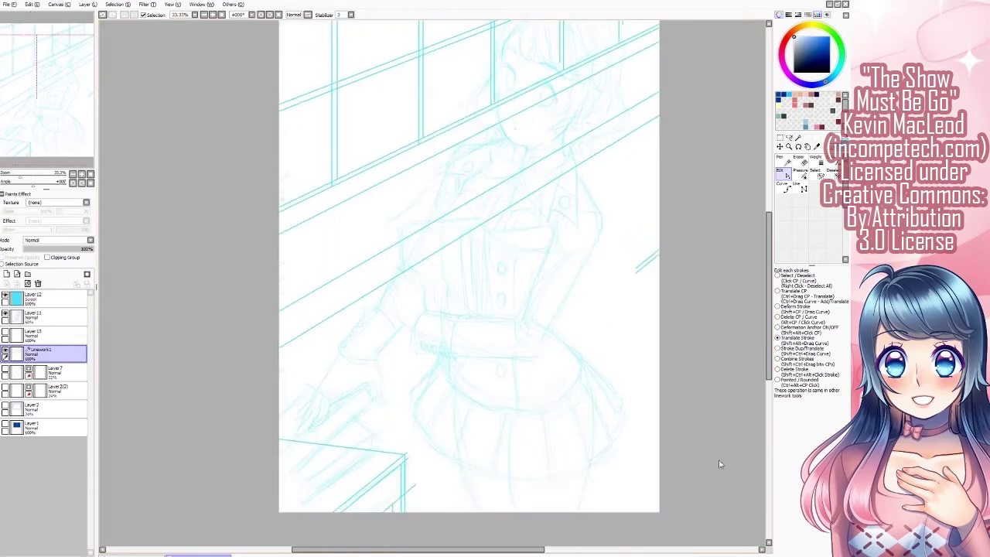
scroll(53, 115, "down", 1)
left_click(52, 114)
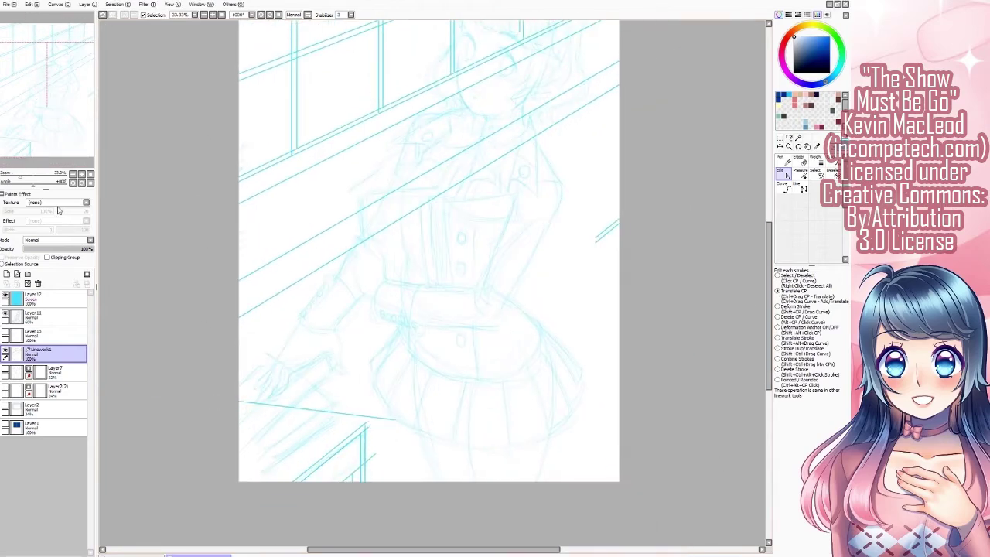
Stretch the table's slanted double edge strokes past the tabletop corner to the page's right edge
scroll(192, 110, "down", 5)
scroll(208, 327, "up", 5)
mouse_move(208, 327)
left_mouse_down()
mouse_move(232, 330)
mouse_move(177, 305)
left_mouse_up()
left_click_drag(261, 443, 261, 443)
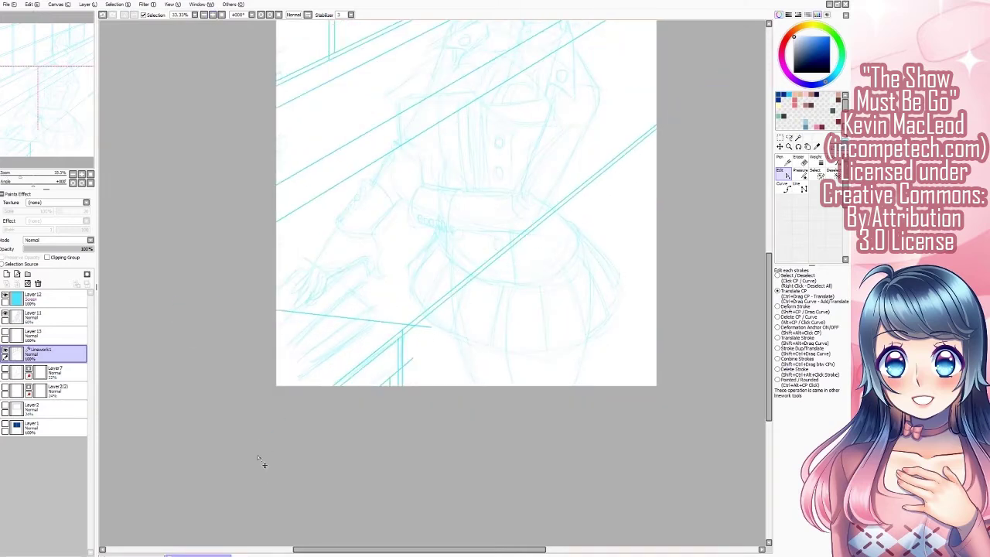
Shift the table's leg strokes toward the tabletop corner and extend the lower slanted stroke across the page
scroll(415, 386, "down", 5)
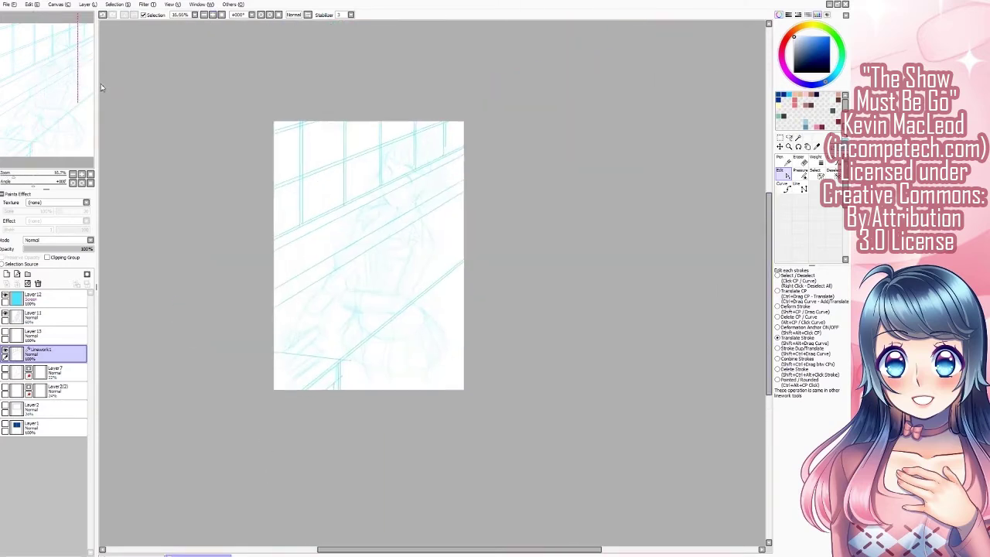
scroll(287, 239, "up", 5)
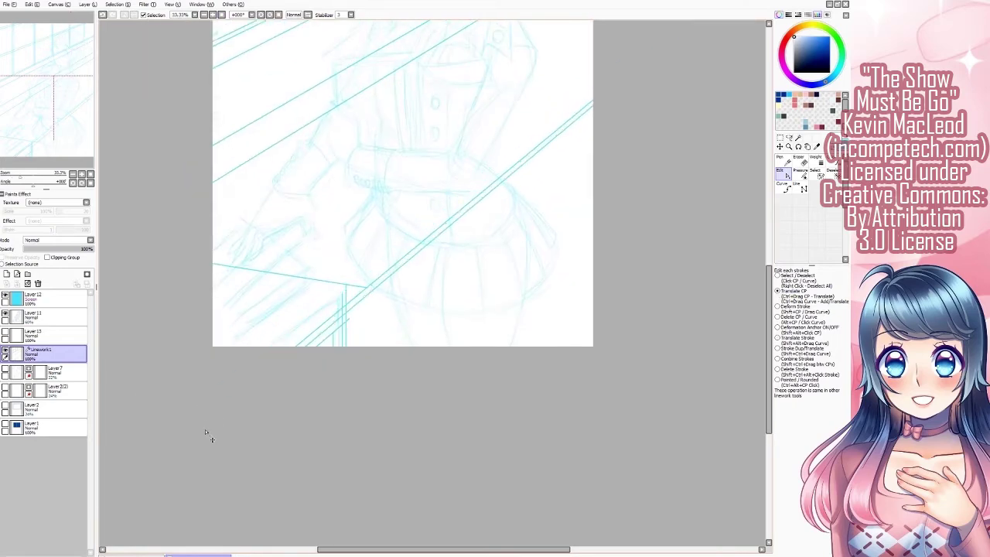
left_click_drag(348, 324, 363, 325)
left_click_drag(393, 294, 452, 301)
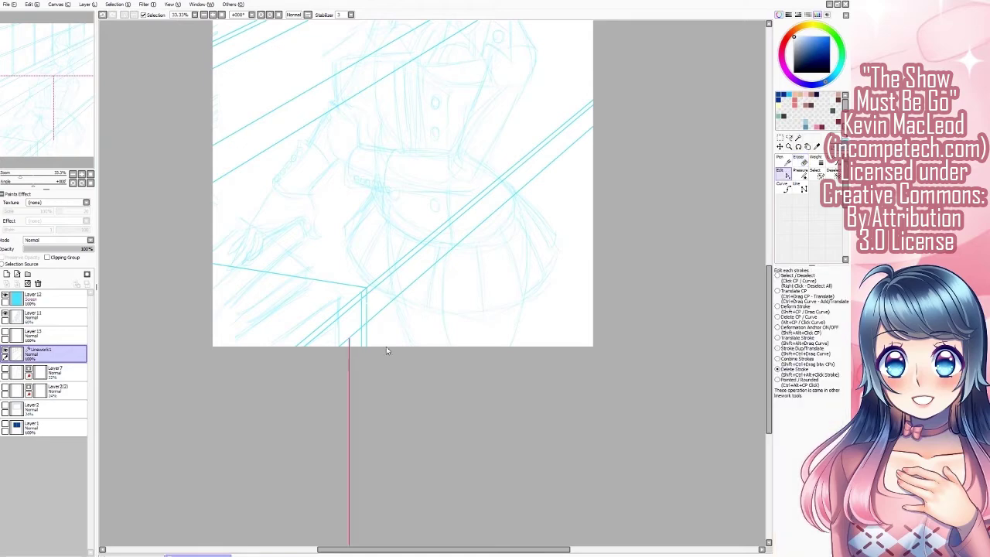
scroll(387, 349, "up", 5)
left_click(18, 274)
left_click_drag(224, 431, 491, 250)
left_click_drag(223, 232, 604, 166)
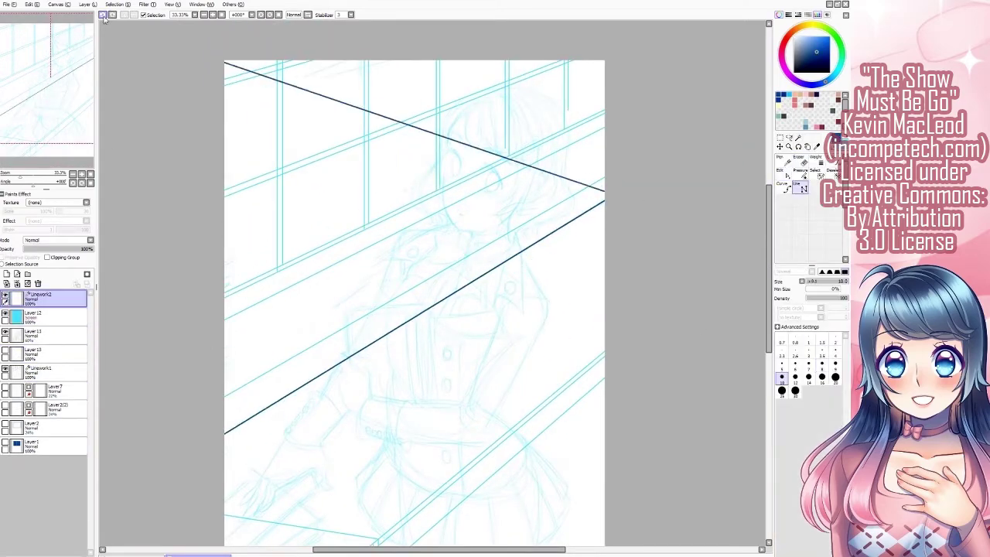
Duplicate the Linework1 layer and place the copy above the cyan Screen layer
left_click(43, 370)
scroll(433, 294, "down", 5)
left_click(789, 176)
scroll(434, 232, "up", 3)
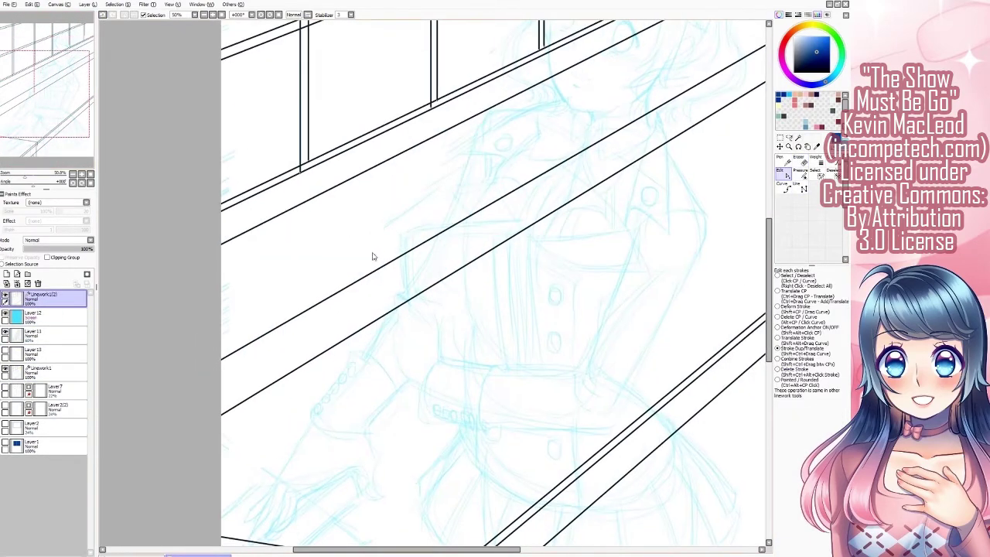
Duplicate the lower ledge's strokes inward as thin trim lines and thicken its outer lines
scroll(143, 332, "down", 3)
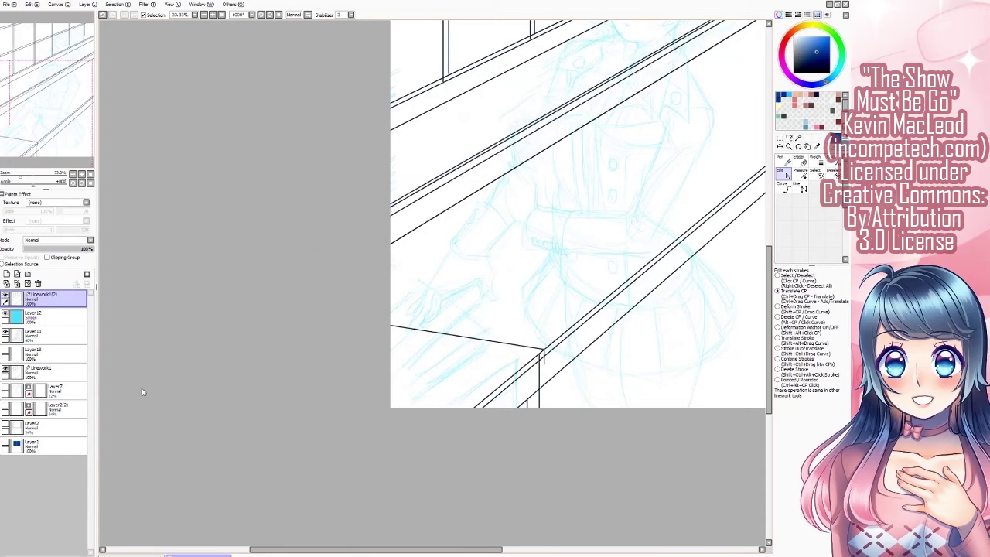
scroll(696, 237, "up", 1)
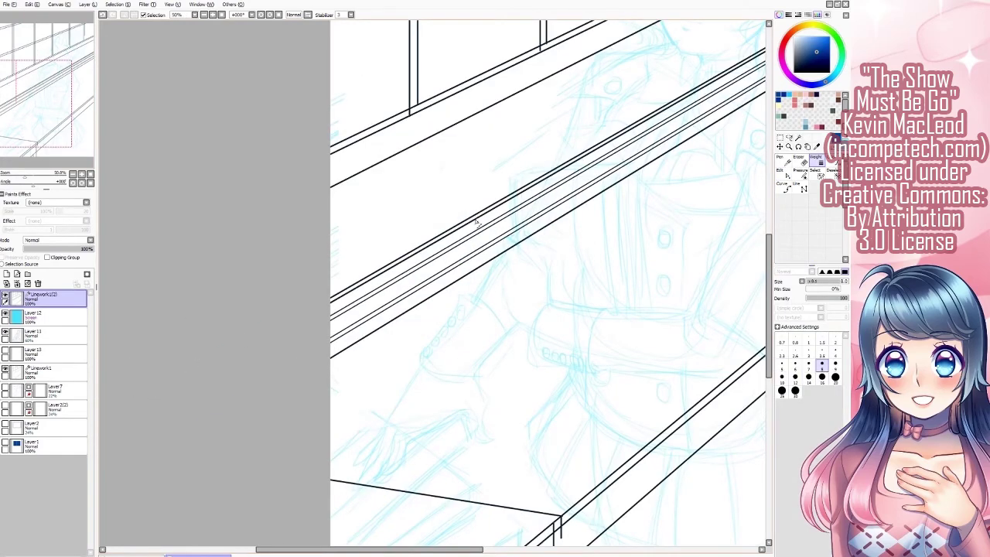
scroll(478, 225, "down", 3)
scroll(619, 312, "up", 4)
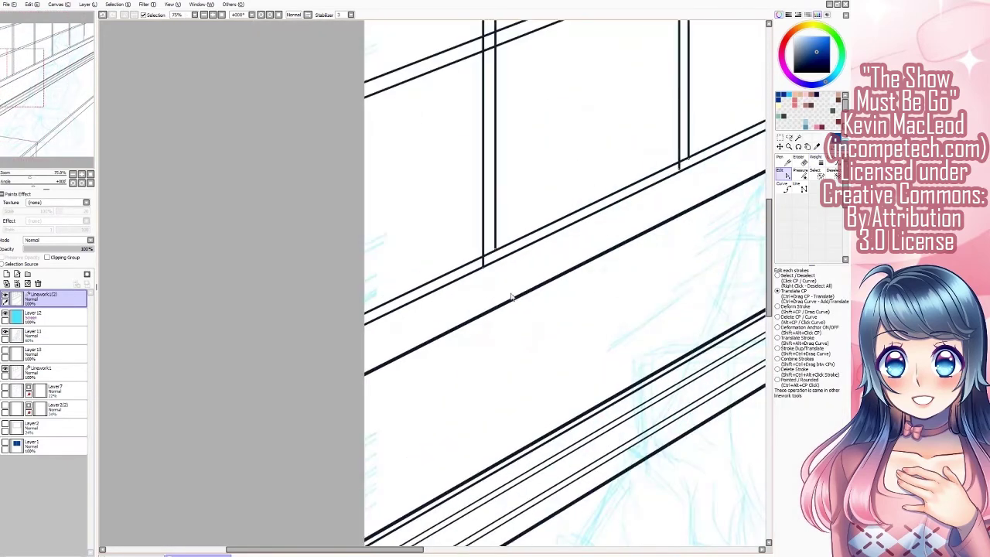
Duplicate thin trim lines inside the upper ledge below the window and adjust their spacing and ends
scroll(513, 294, "down", 3)
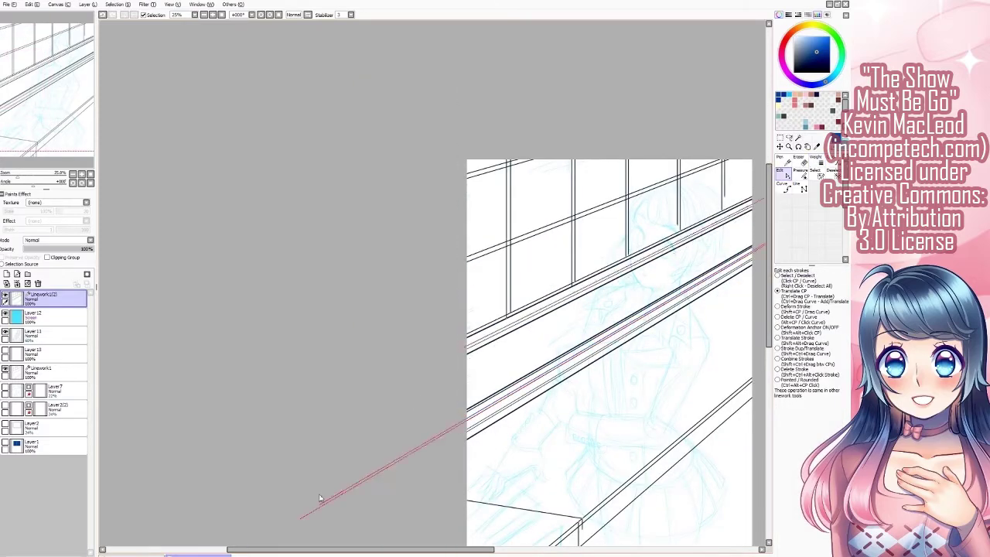
left_click_drag(320, 513, 327, 487)
scroll(421, 363, "up", 3)
scroll(361, 406, "up", 2)
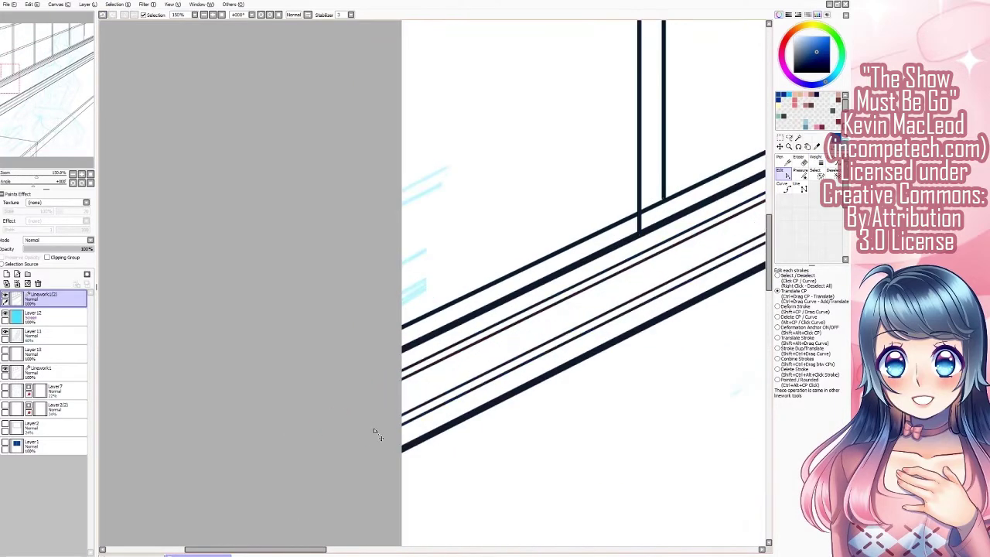
scroll(411, 390, "down", 2)
scroll(411, 390, "up", 1)
scroll(354, 480, "up", 1)
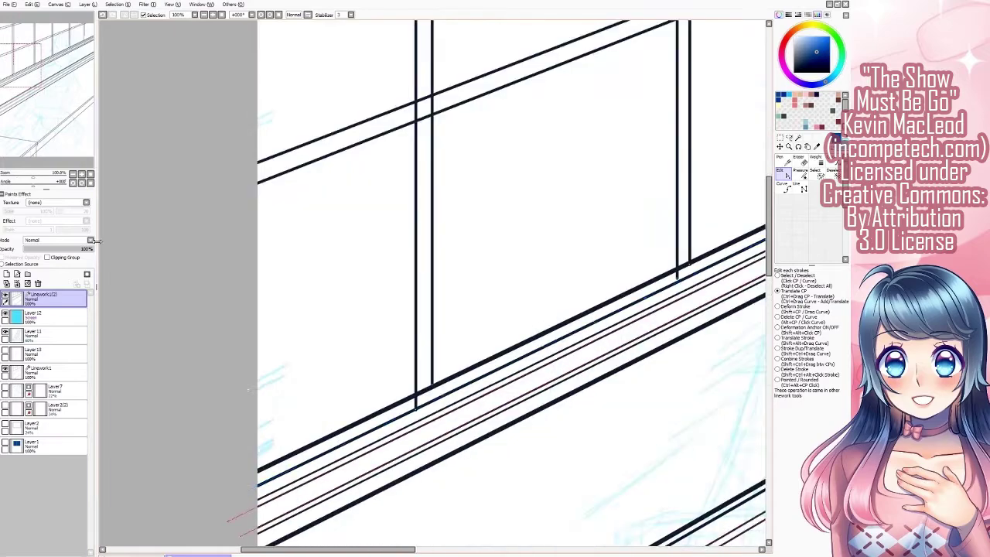
scroll(236, 325, "down", 4)
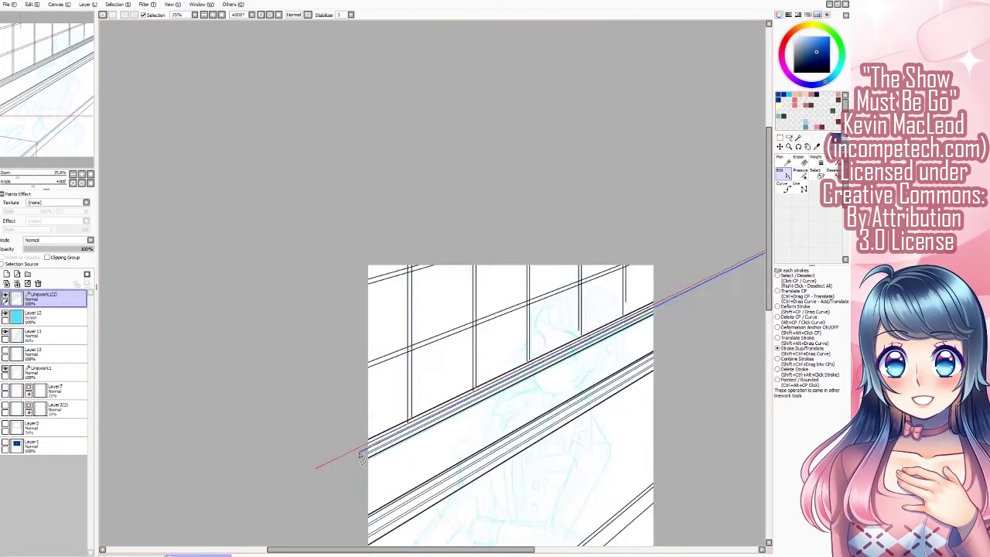
scroll(475, 418, "up", 2)
Delete the vertical window bar strokes from the copied linework layer
left_click(384, 364, "ctrl+alt+shift")
left_click(518, 343, "ctrl+alt+shift")
left_click(623, 325, "ctrl+alt+shift")
scroll(718, 327, "down", 1)
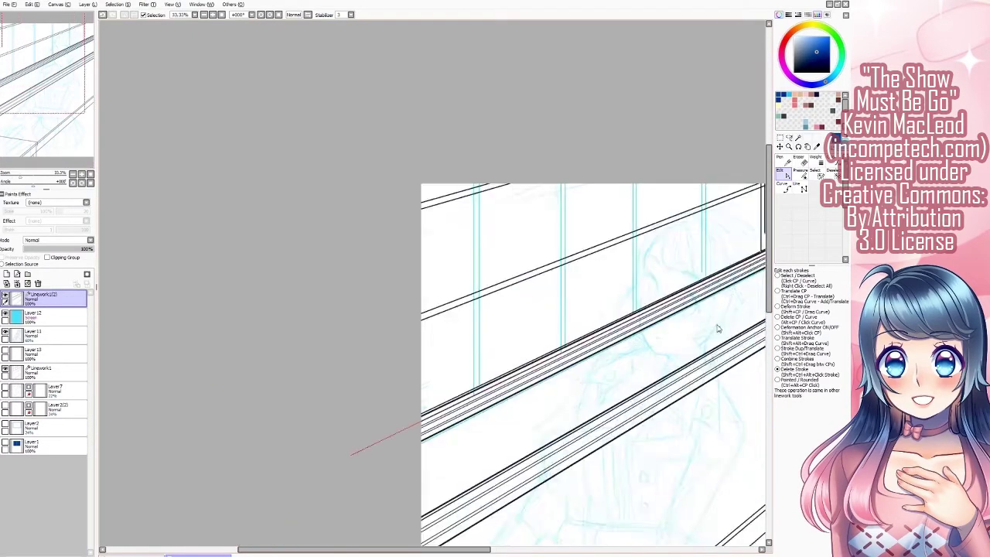
Adjust the control points of the window's slanted crossbar strokes on the Linework1(2) layer
scroll(683, 353, "down", 2)
scroll(467, 452, "up", 1)
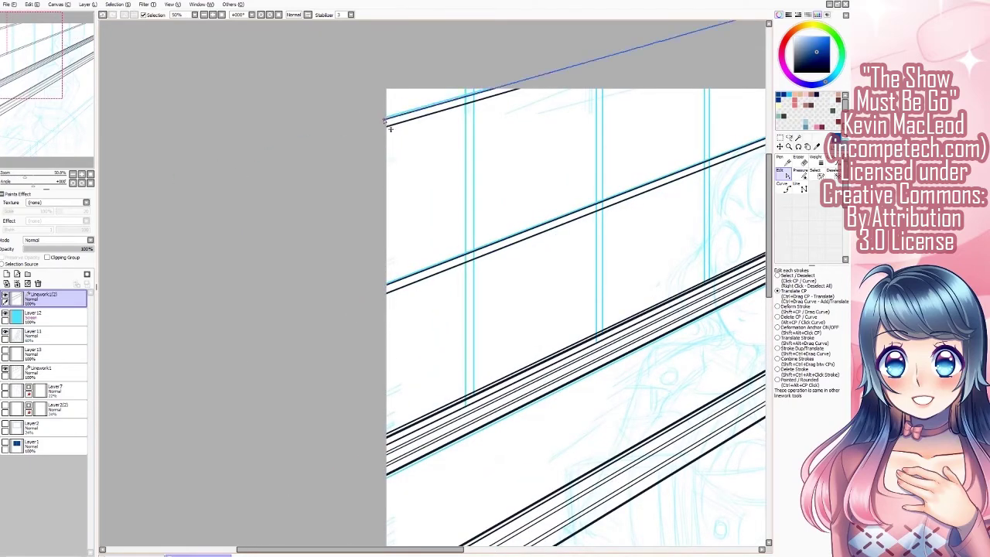
scroll(338, 188, "up", 2)
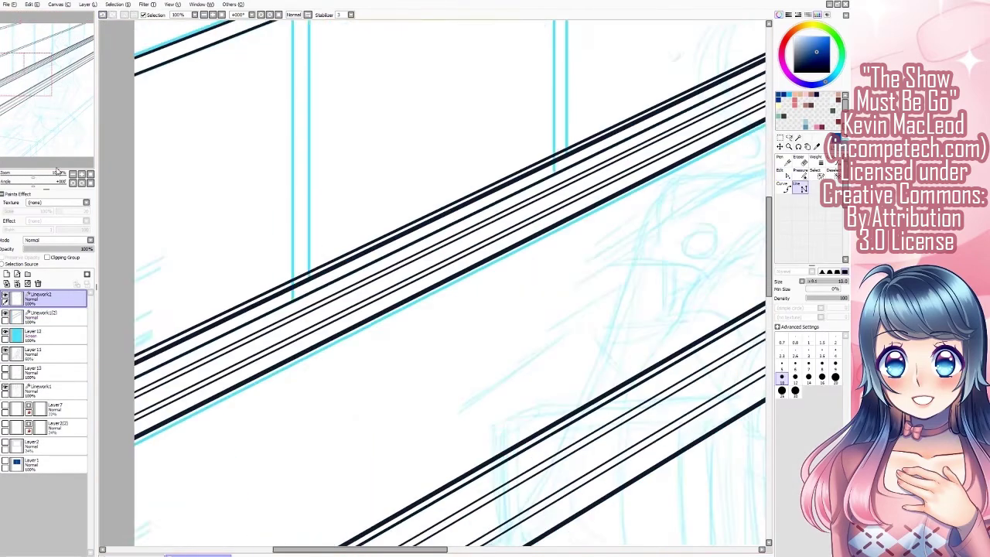
Line the vertical window bars as blue double strokes on a new Linework2 layer, ending each one at the ledge
scroll(263, 130, "down", 2)
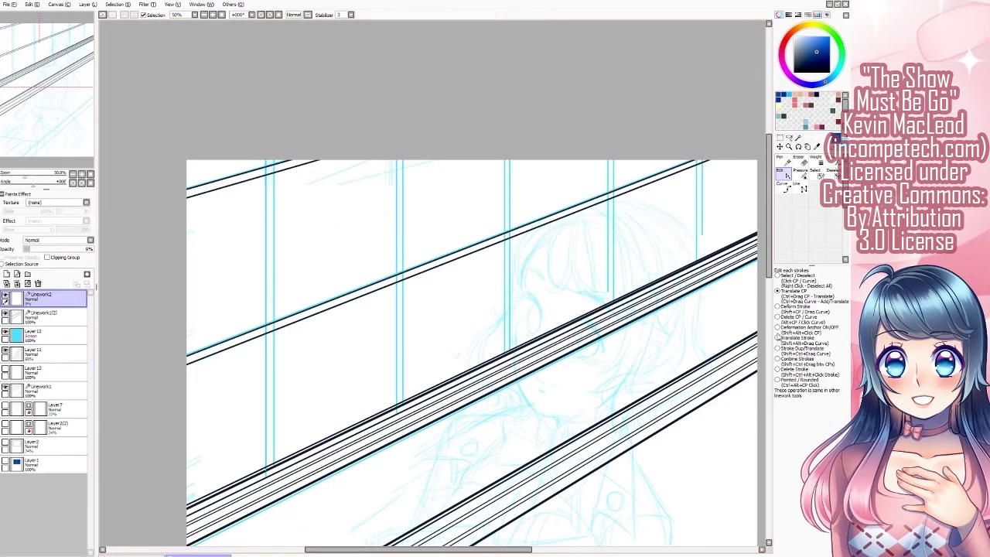
scroll(220, 324, "up", 2)
left_click(65, 147)
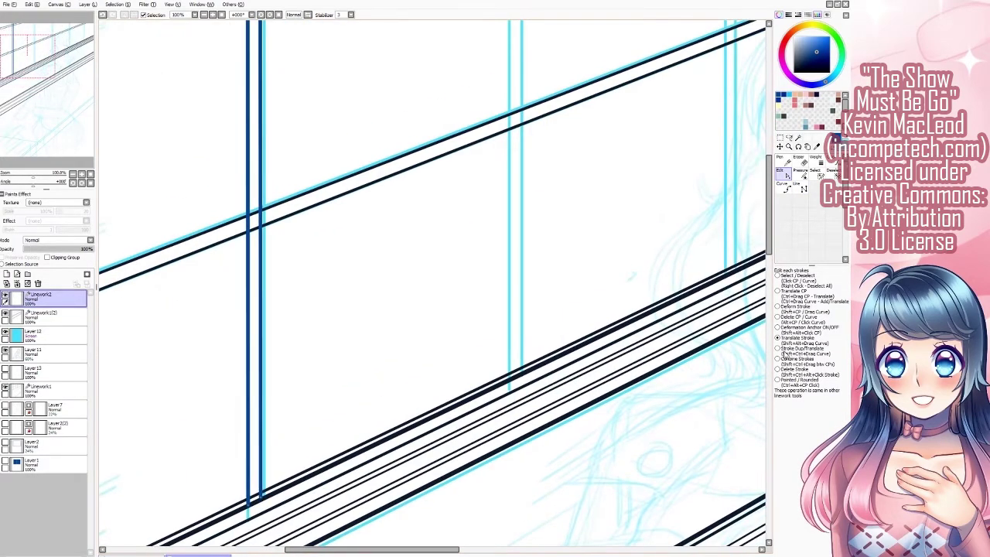
scroll(522, 325, "down", 4)
scroll(522, 325, "up", 4)
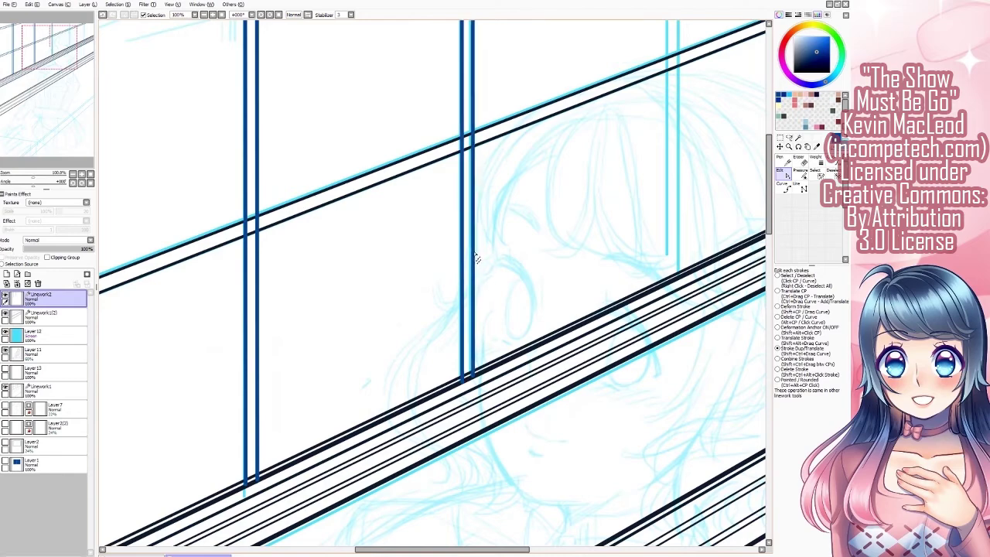
scroll(473, 261, "down", 1)
scroll(459, 219, "up", 3)
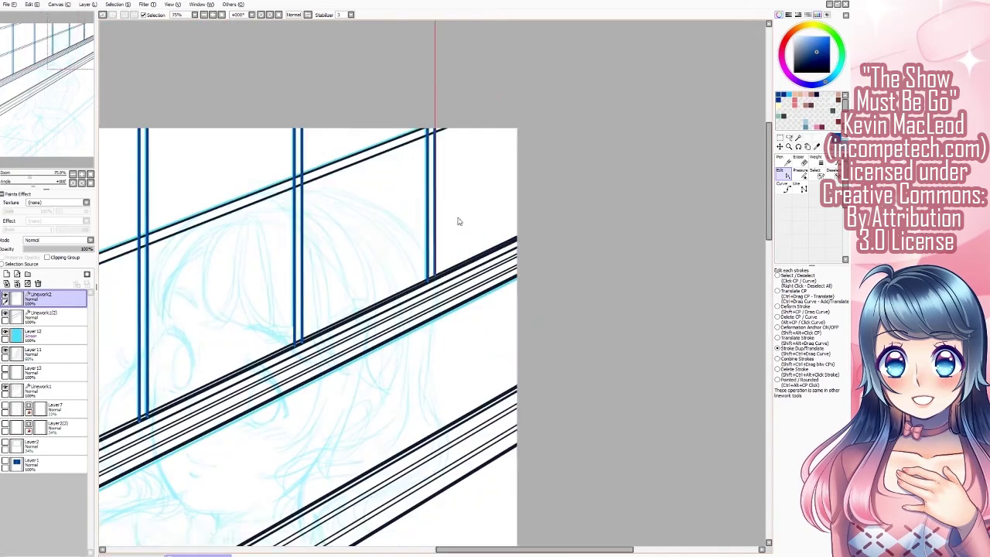
Erase overlapping stroke segments around the window bars on the Linework1(2) layer
left_click(43, 316)
key("e")
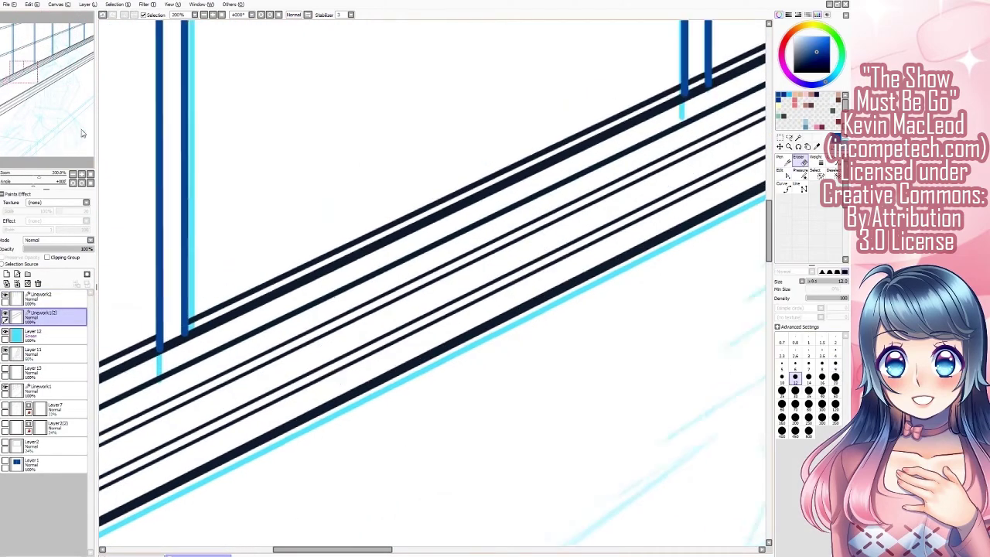
mouse_move(588, 186)
left_mouse_down()
mouse_move(546, 144)
mouse_move(247, 252)
mouse_move(559, 193)
left_mouse_up()
Draw the tabletop's back edge, cut corner and two parallel front edges with straight strokes on the Linework3 layer
left_click(42, 316)
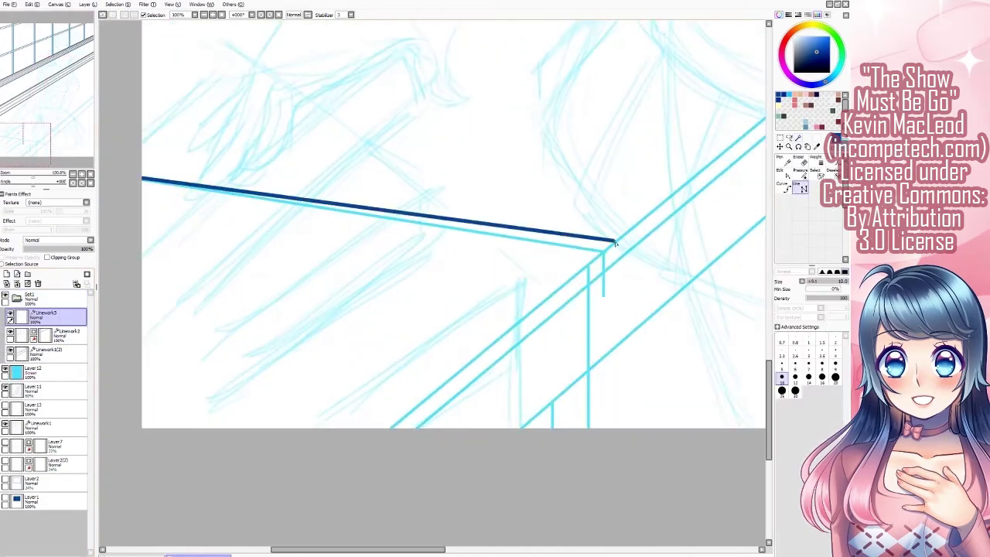
double_click(400, 438)
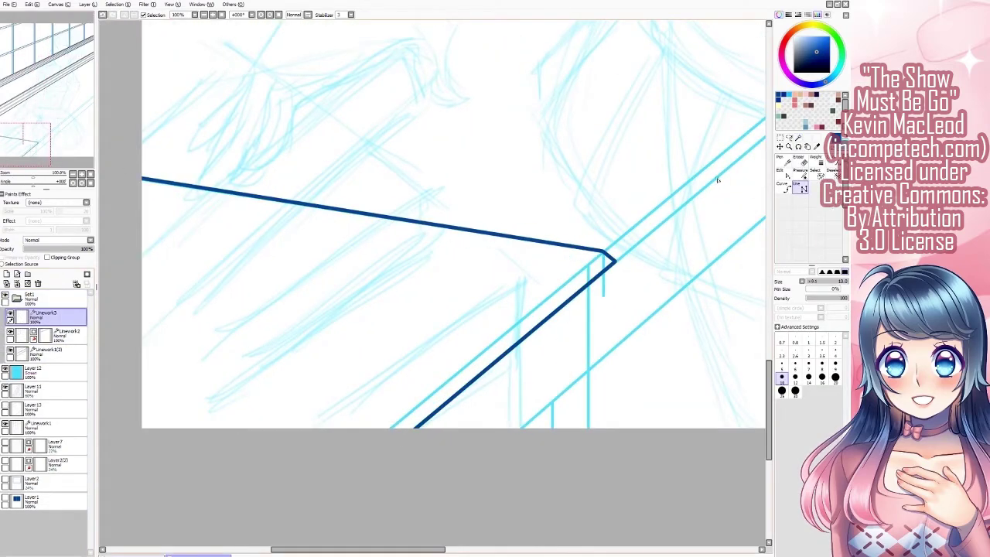
left_click(787, 175)
key("n")
left_click_drag(603, 252, 390, 428)
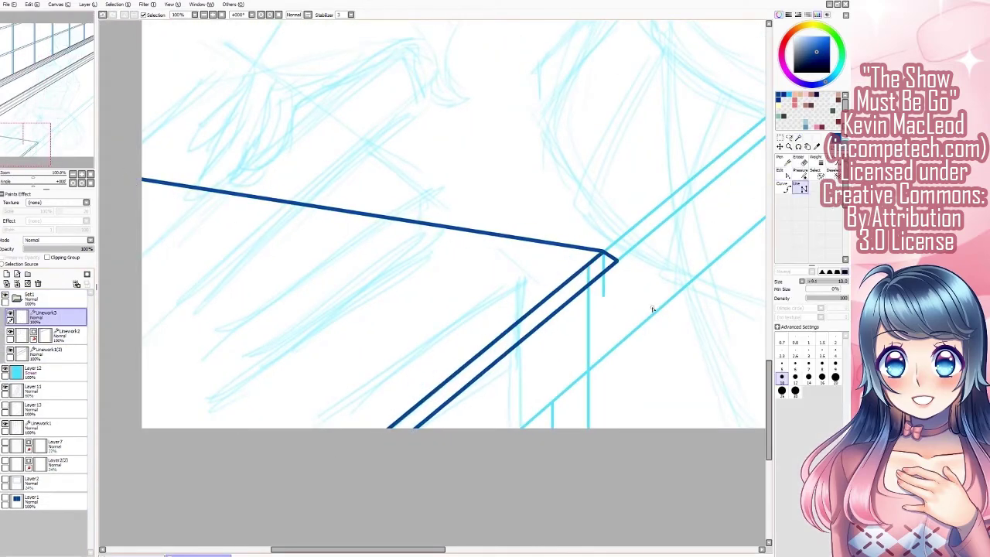
Add a short vertical corner stroke and a lower parallel front edge to give the tabletop thickness
scroll(653, 305, "up", 1)
left_click_drag(565, 135, 242, 439)
key("c")
scroll(278, 438, "down", 2)
scroll(279, 438, "up", 2)
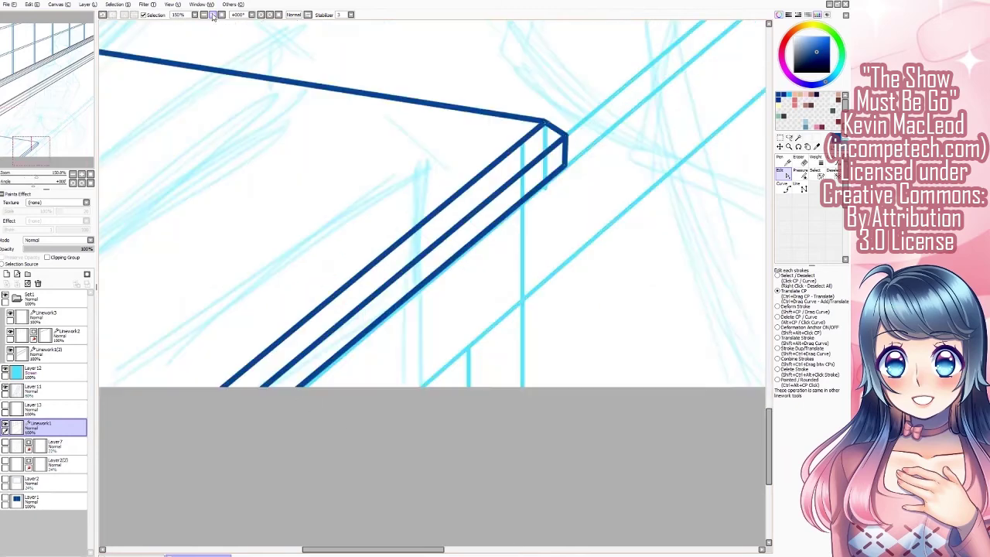
left_click_drag(565, 136, 575, 177)
key("n")
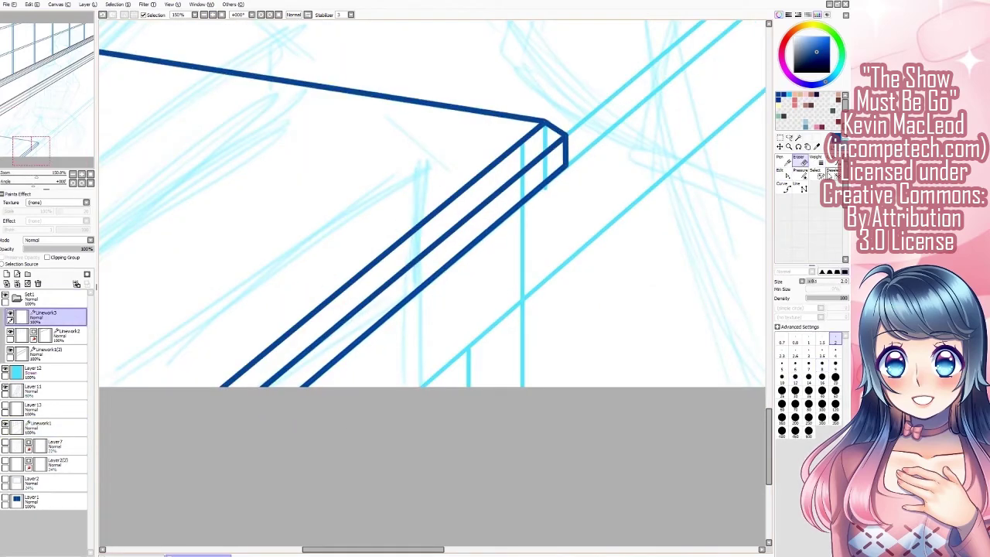
Thin the tabletop's front edge line and draw the table's vertical corner and lower panel edge beneath it
left_click_drag(423, 231, 465, 200)
mouse_move(567, 172)
left_mouse_down()
mouse_move(568, 275)
mouse_move(439, 379)
left_mouse_up()
key("c")
scroll(575, 281, "down", 5)
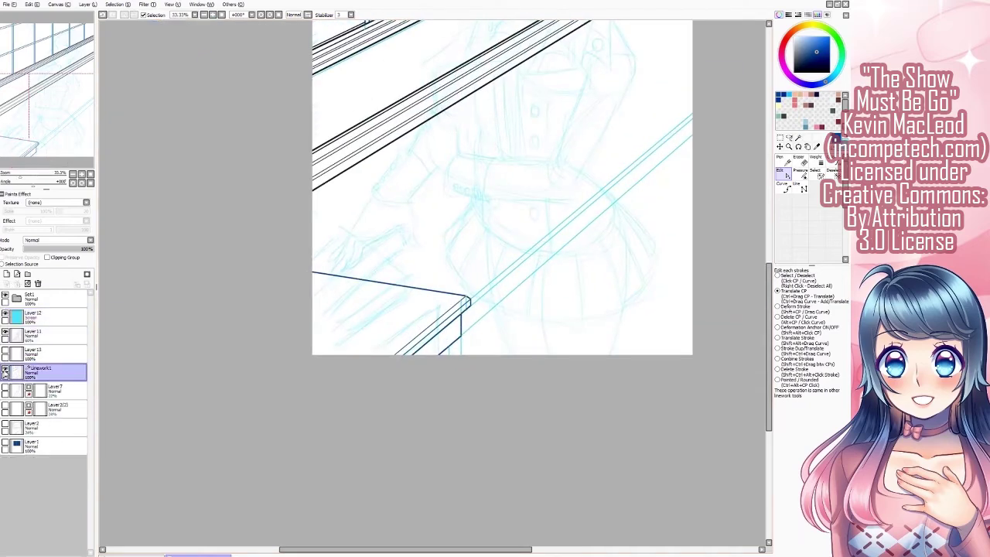
Roughly sketch the curved support under the tabletop on a new Layer 14 with the brush and eraser
key("b")
scroll(481, 304, "up", 3)
key("b")
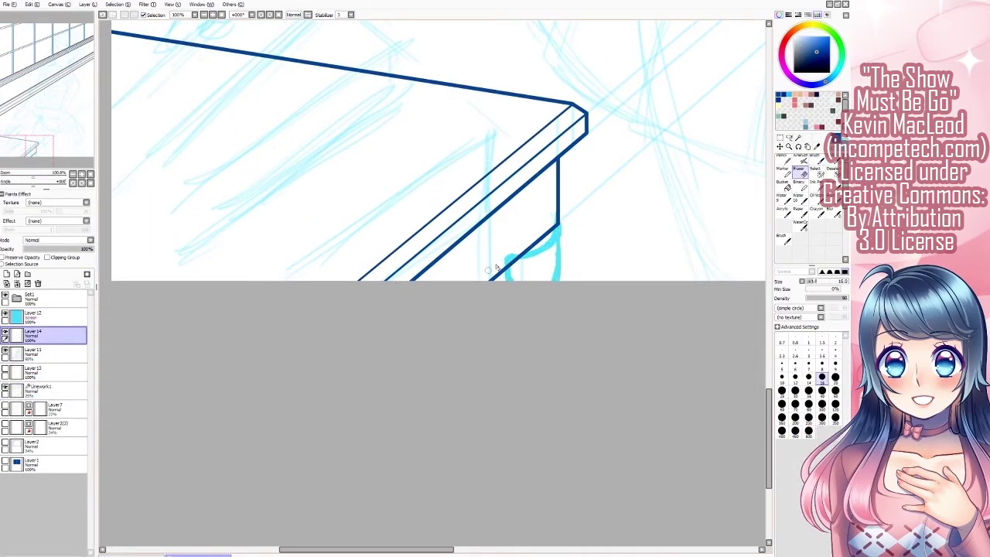
scroll(509, 262, "down", 3)
Sketch an upright post with short crossbars behind the table at the page's left edge
left_click_drag(356, 333, 356, 225)
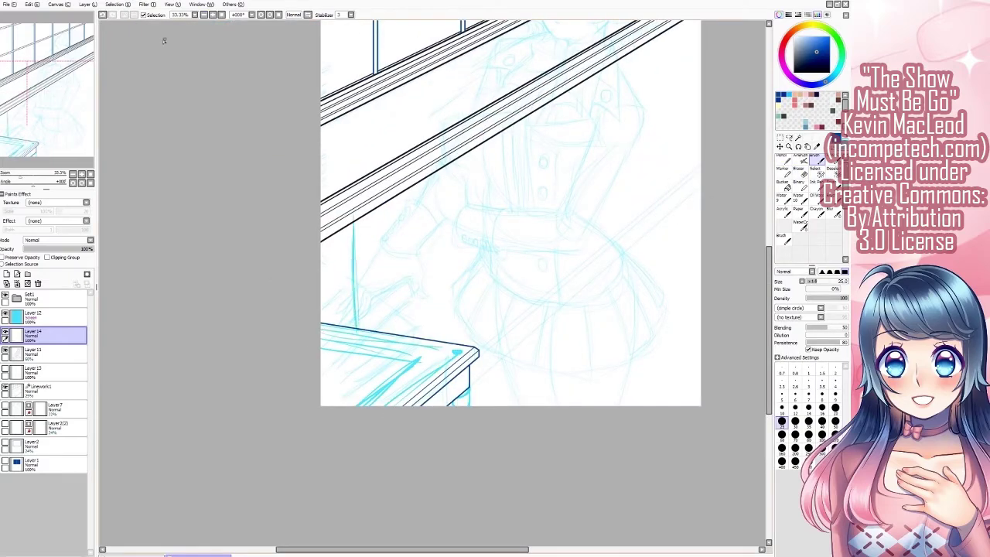
left_click_drag(321, 195, 352, 191)
left_click_drag(351, 304, 341, 195)
left_click_drag(338, 292, 322, 294)
Move the Set1 group below the sketch layers and paint white at size 500 on a clipped layer to hide lines crossing the girl
left_click_drag(67, 113, 99, 83)
left_click_drag(31, 295, 31, 353)
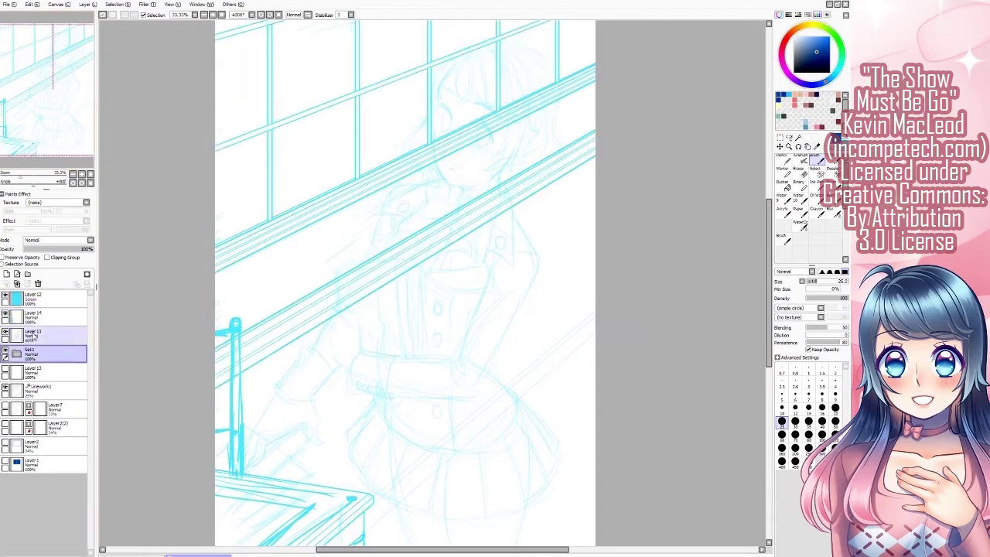
left_click(6, 274)
left_click(782, 157)
left_click(808, 435)
left_click_drag(511, 155, 320, 380)
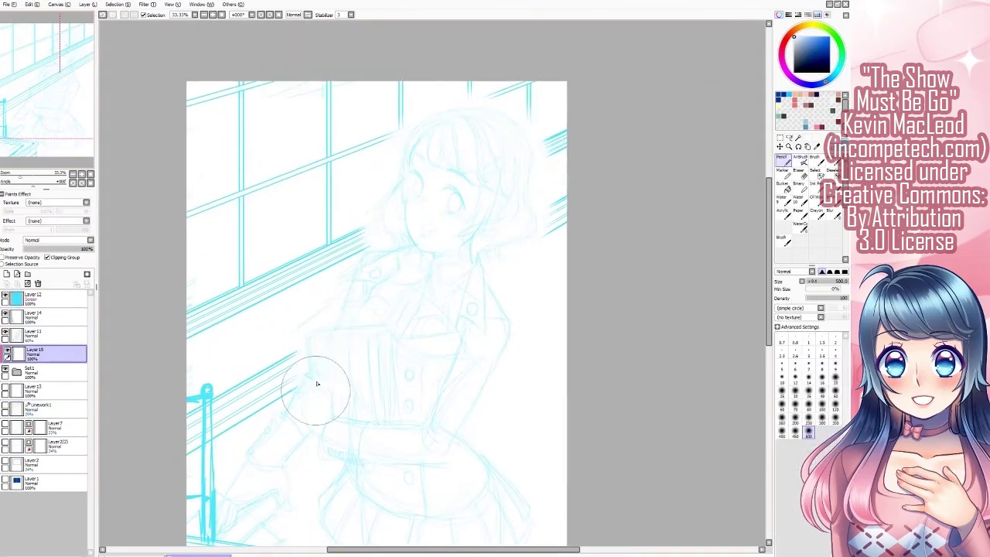
Add a new layer on top and draw the far eye's upper lashes, iris, hatched pupil and lower lash in dark blue at brush size 10
left_click(6, 273)
mouse_move(61, 116)
left_mouse_down()
mouse_move(38, 252)
mouse_move(69, 130)
left_mouse_up()
scroll(68, 130, "up", 5)
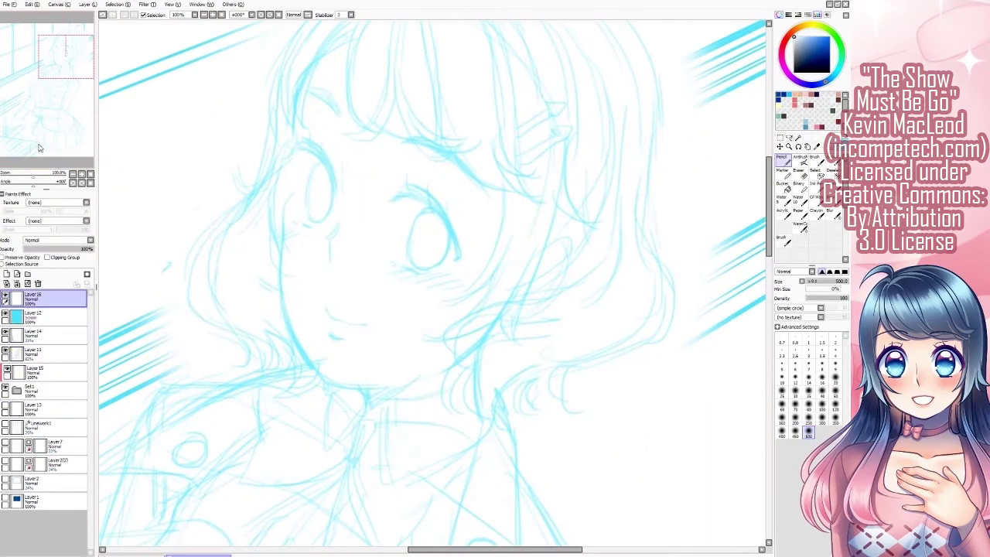
scroll(689, 190, "down", 2)
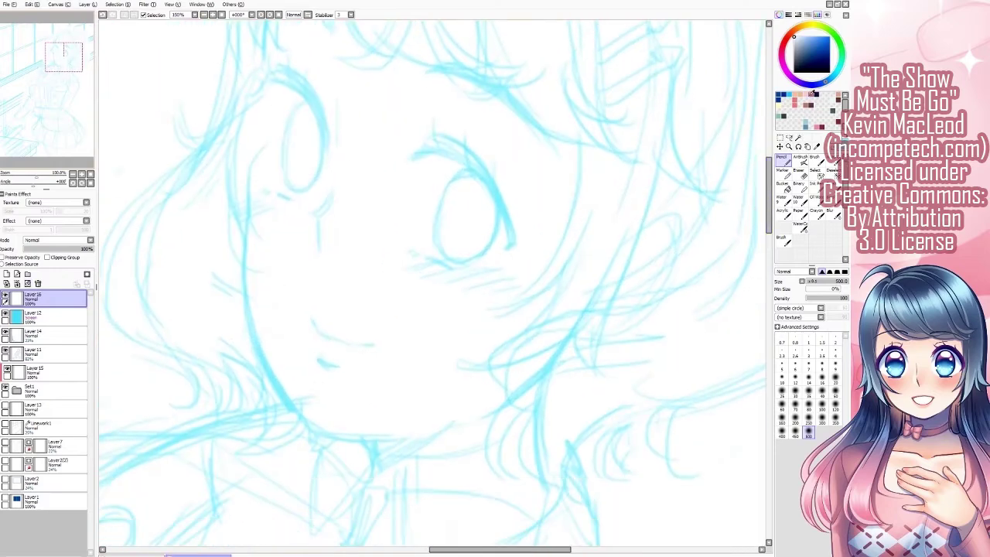
key("b")
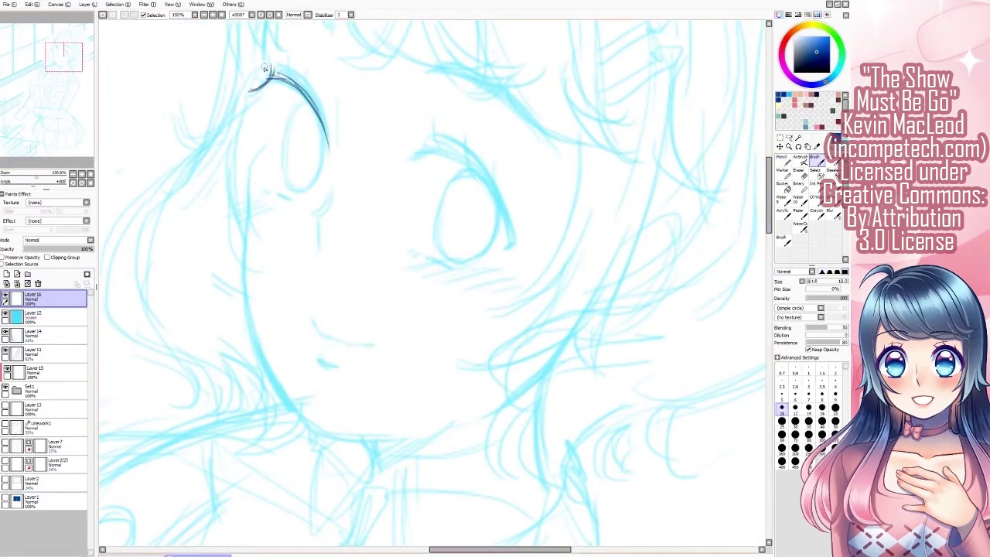
left_click_drag(323, 106, 310, 89)
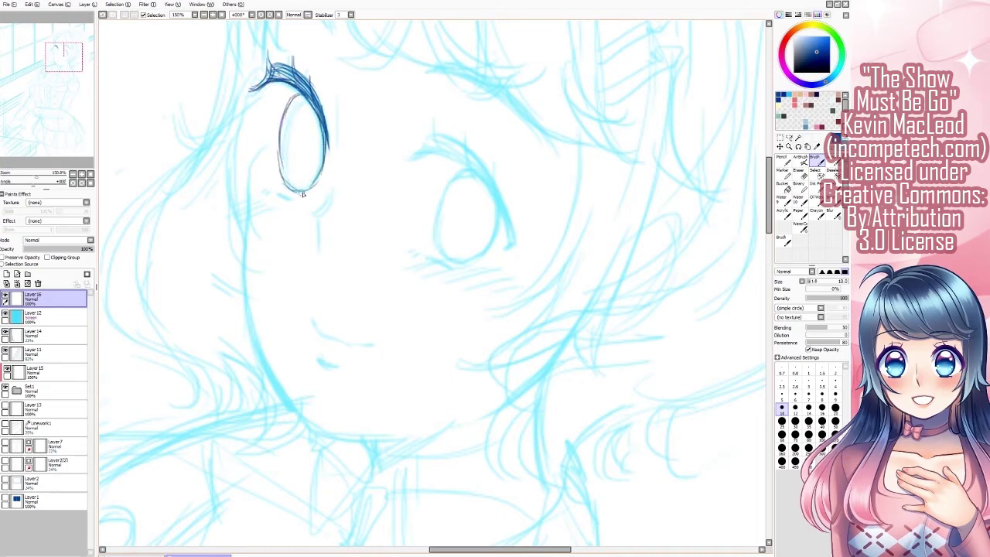
left_click_drag(302, 194, 313, 147)
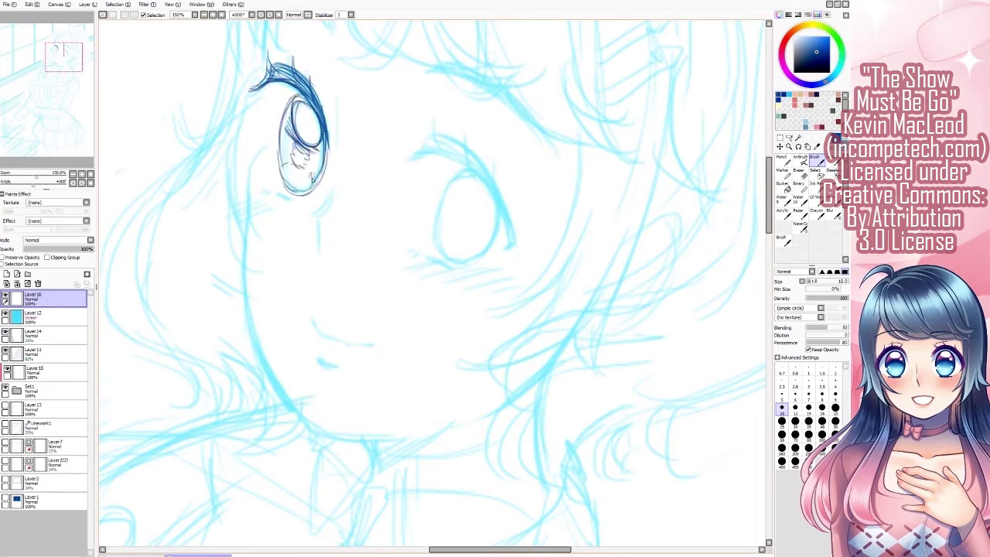
left_click_drag(317, 172, 288, 152)
left_click_drag(274, 192, 285, 198)
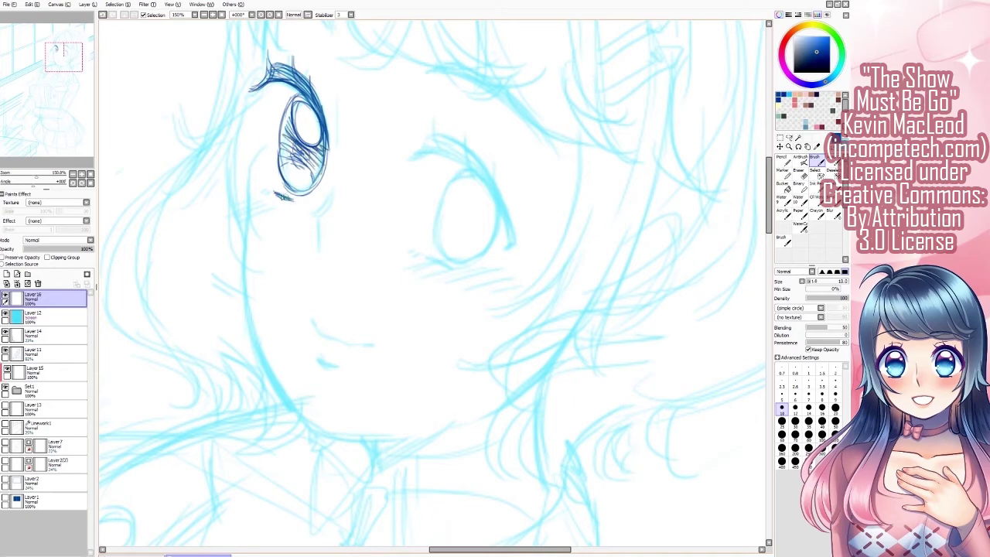
Erase the hatching inside the far eye's iris at size 40 and redraw the iris outline, lower lash and eyelid crease
left_click_drag(69, 91, 68, 86)
key("e")
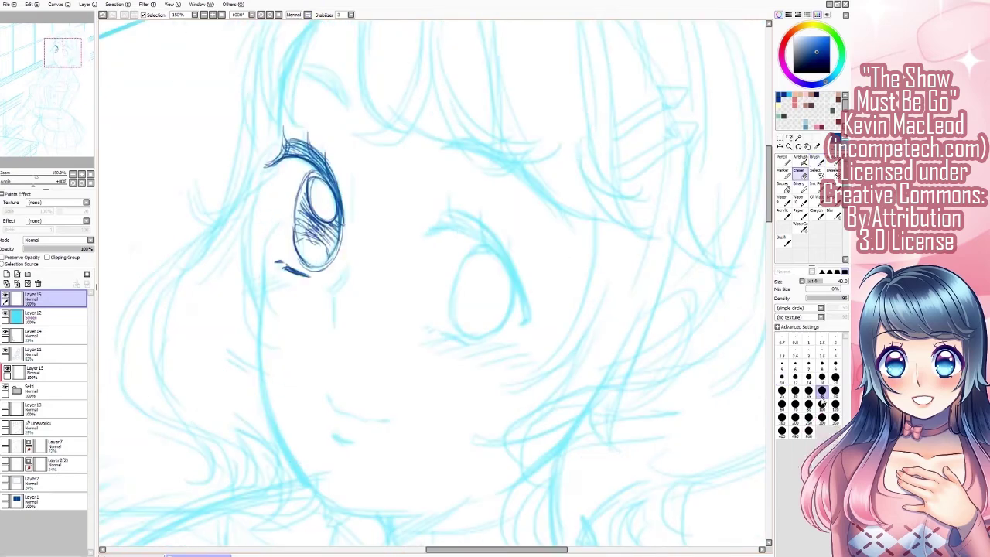
left_click_drag(305, 194, 331, 261)
key("b")
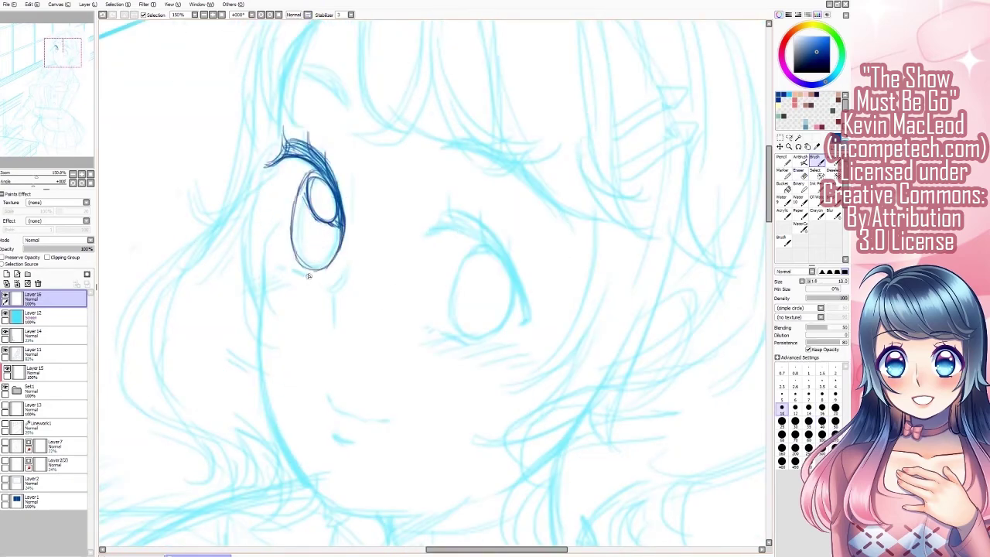
left_click_drag(235, 177, 468, 176)
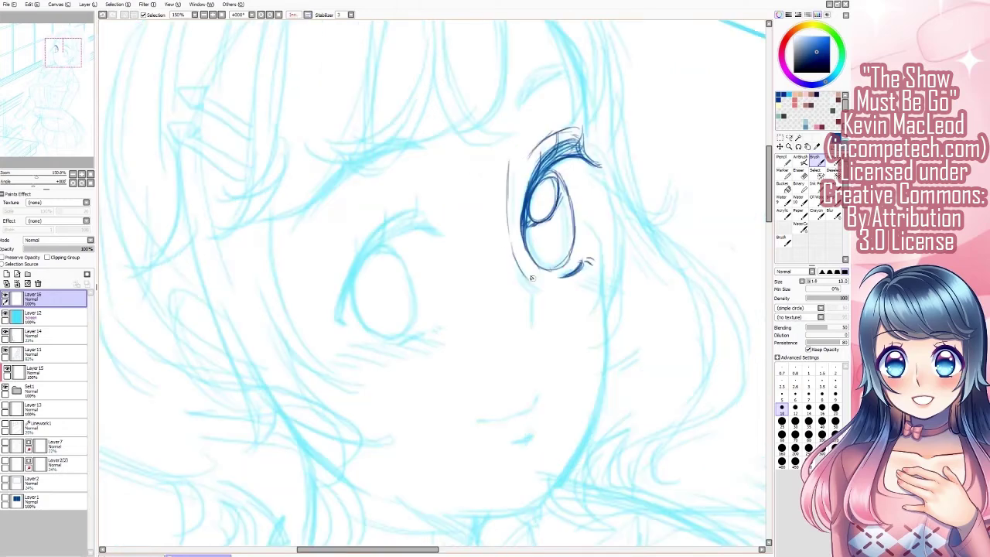
key("h")
Draw the far eyebrow, smiling mouth and short lower-lip shadow in dark blue
left_click_drag(284, 74, 346, 107)
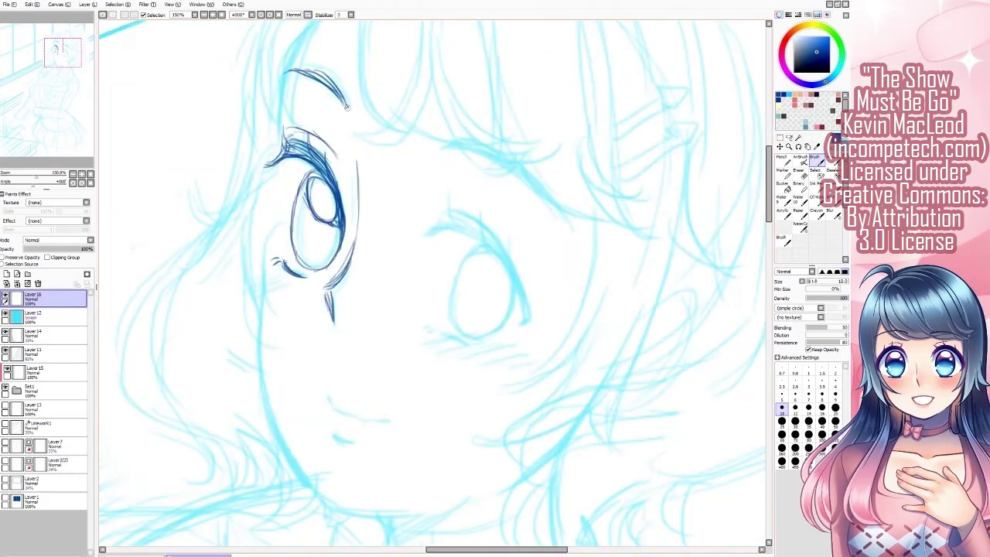
left_click_drag(57, 98, 60, 103)
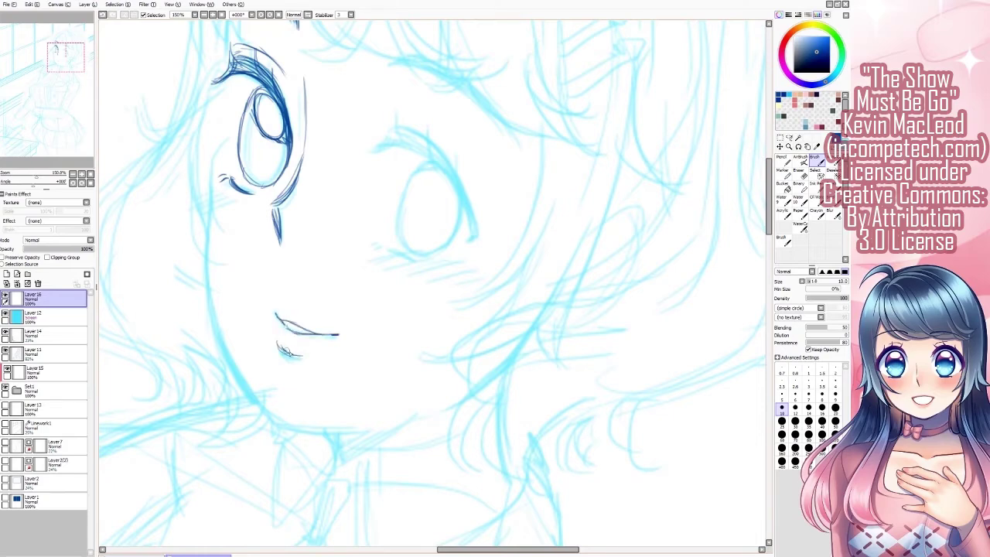
left_click_drag(236, 184, 298, 278)
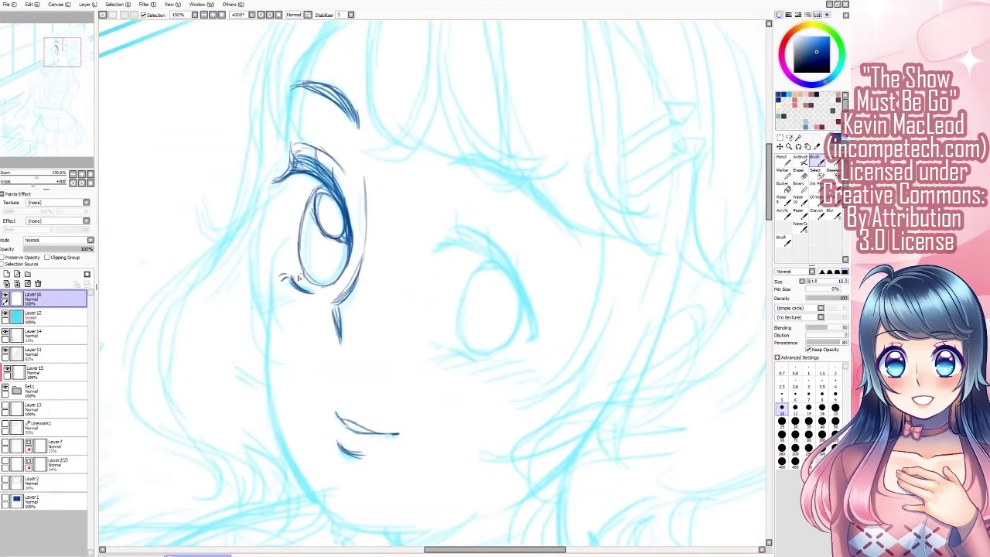
Draw the near eye's thick upper lash line with pointed lashes, oval iris and pupil over the sketch
key("h")
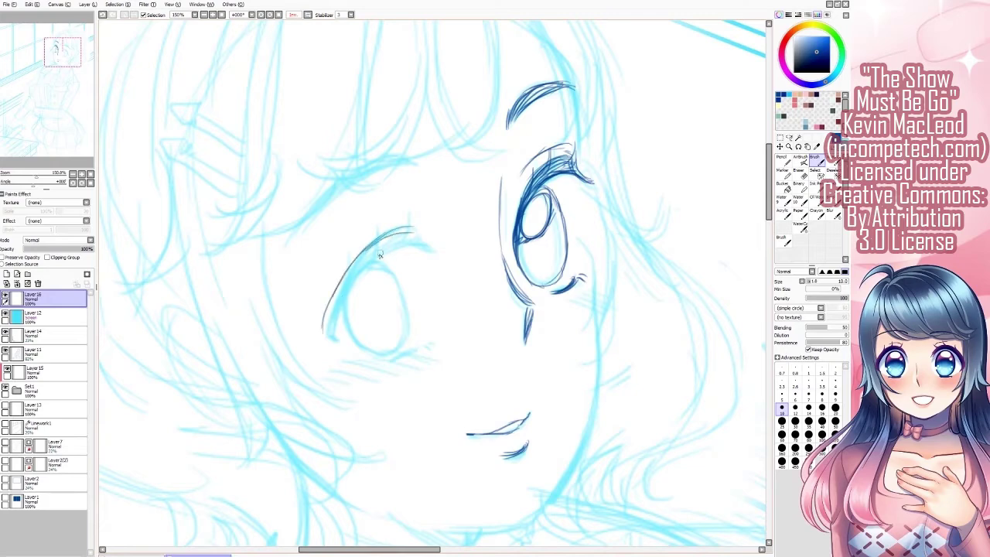
left_click_drag(335, 298, 431, 250)
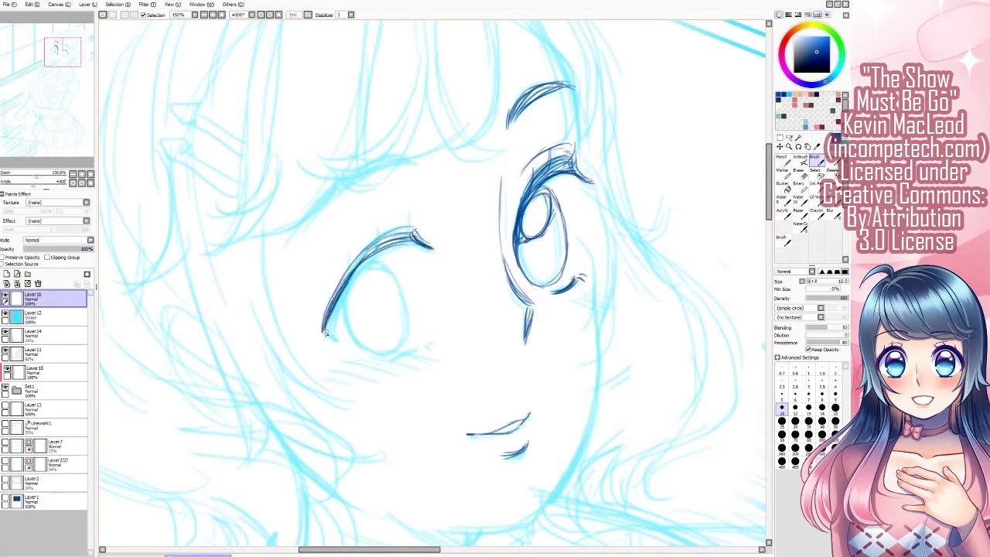
left_click_drag(325, 333, 396, 234)
key("h")
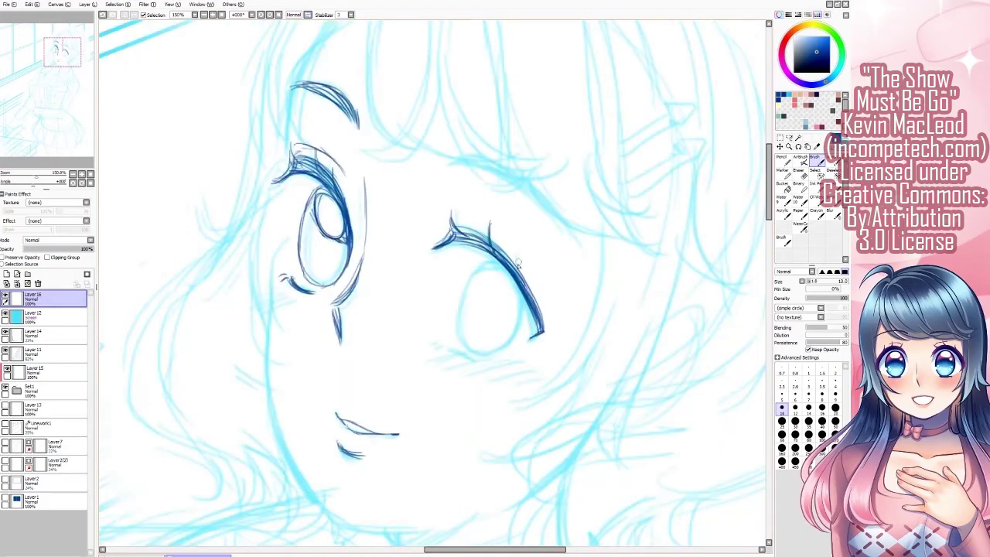
left_click_drag(496, 258, 474, 338)
left_click_drag(526, 297, 529, 334)
left_click_drag(495, 261, 517, 308)
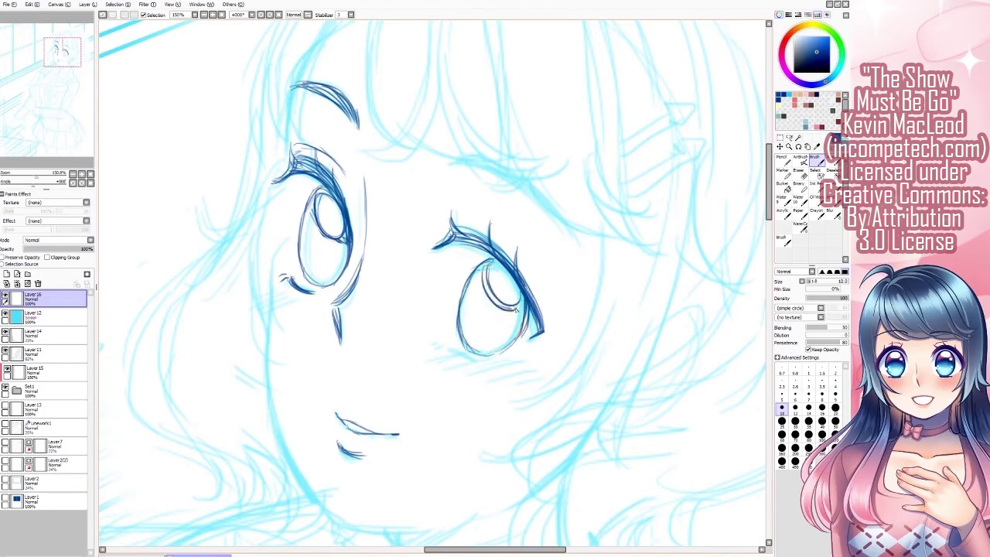
Draw the near eyebrow, the face contour from the far cheek to the chin, and the near eye's lower lash
mouse_move(444, 165)
left_mouse_down()
mouse_move(578, 242)
mouse_move(503, 127)
left_mouse_up()
left_click_drag(234, 147, 243, 329)
mouse_move(232, 273)
left_mouse_down()
mouse_move(278, 391)
mouse_move(317, 422)
left_mouse_up()
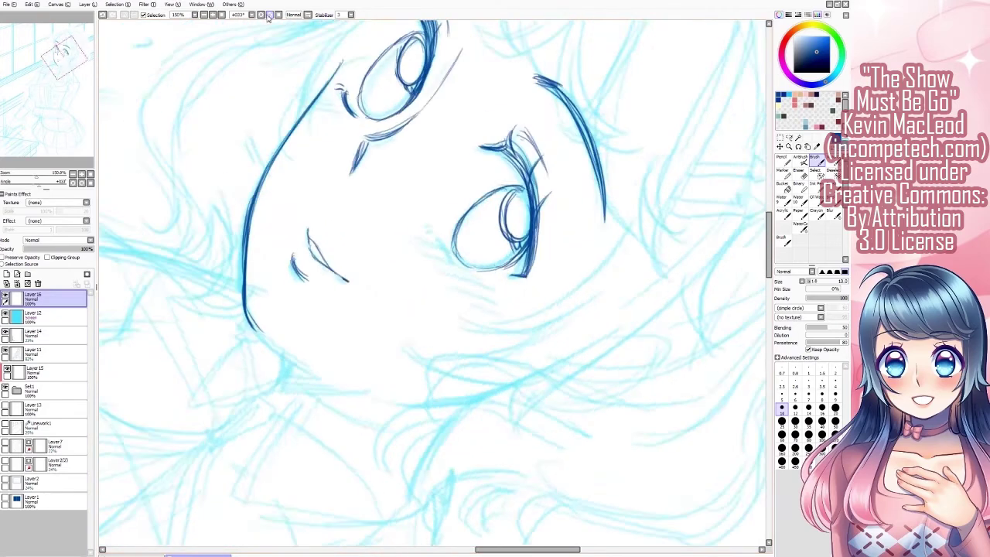
left_click_drag(280, 170, 283, 256)
left_click(277, 15)
left_click_drag(386, 205, 410, 218)
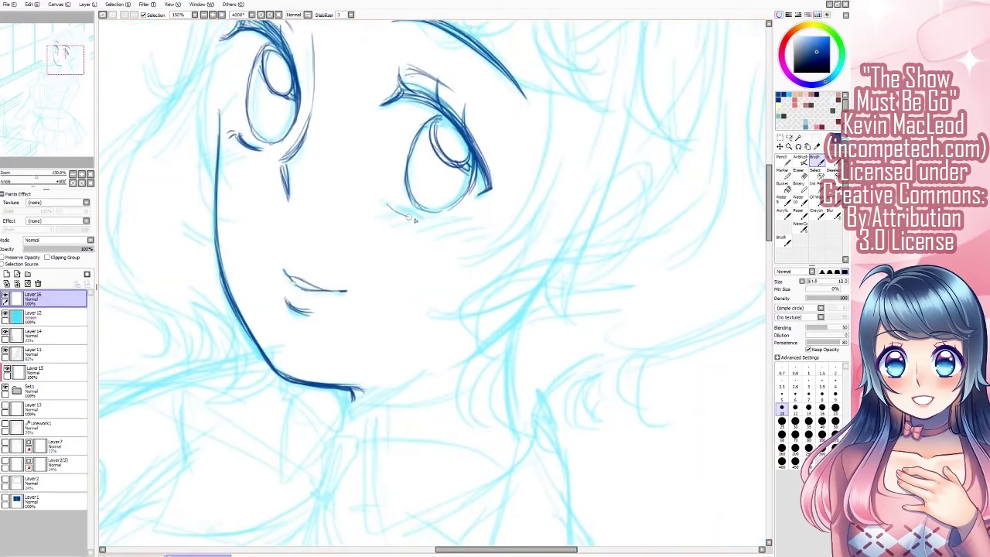
Draw the jawline from the chin up to the near ear and outline the ear
scroll(391, 203, "down", 5)
scroll(406, 189, "up", 2)
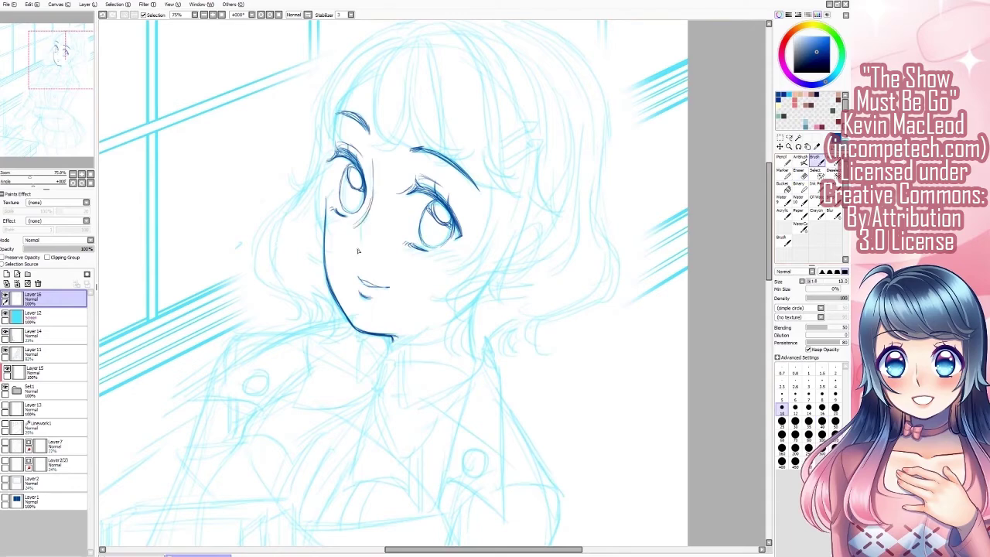
left_click(294, 15)
left_click_drag(362, 243, 407, 307)
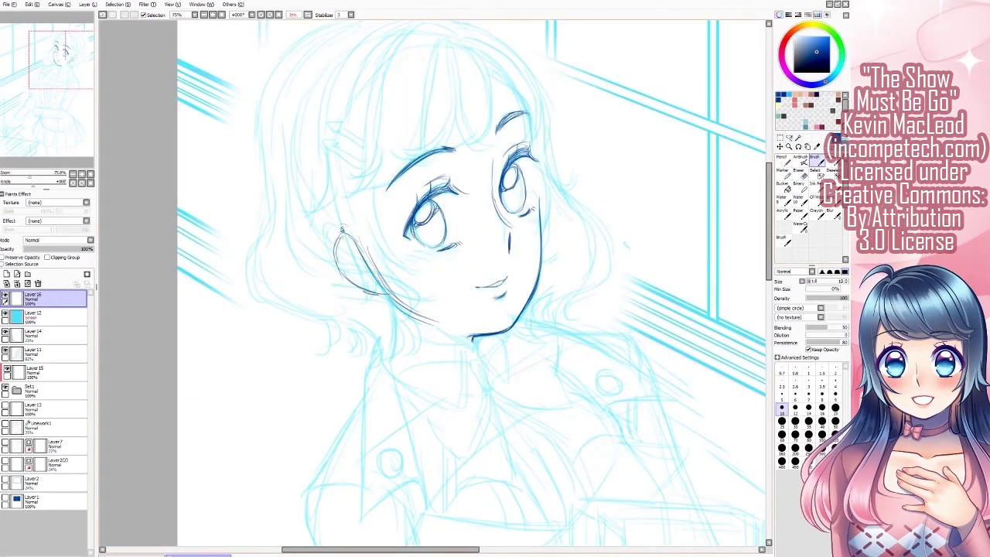
left_click(294, 15)
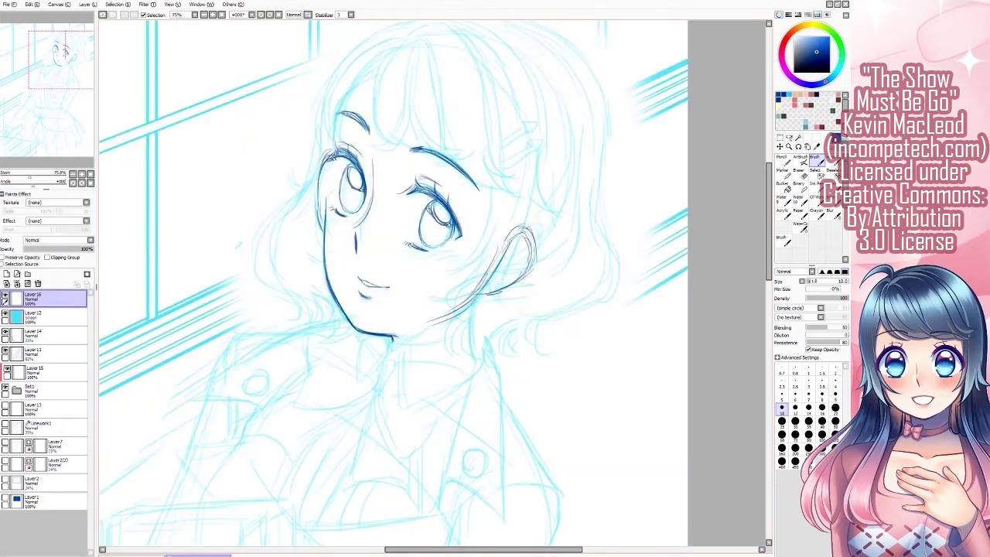
Draw the rounded skull outline and neck lines, and add hatched blush on both cheeks and the hair clip
left_click(294, 15)
mouse_move(465, 73)
left_mouse_down()
mouse_move(306, 197)
mouse_move(349, 310)
left_mouse_up()
left_click(294, 15)
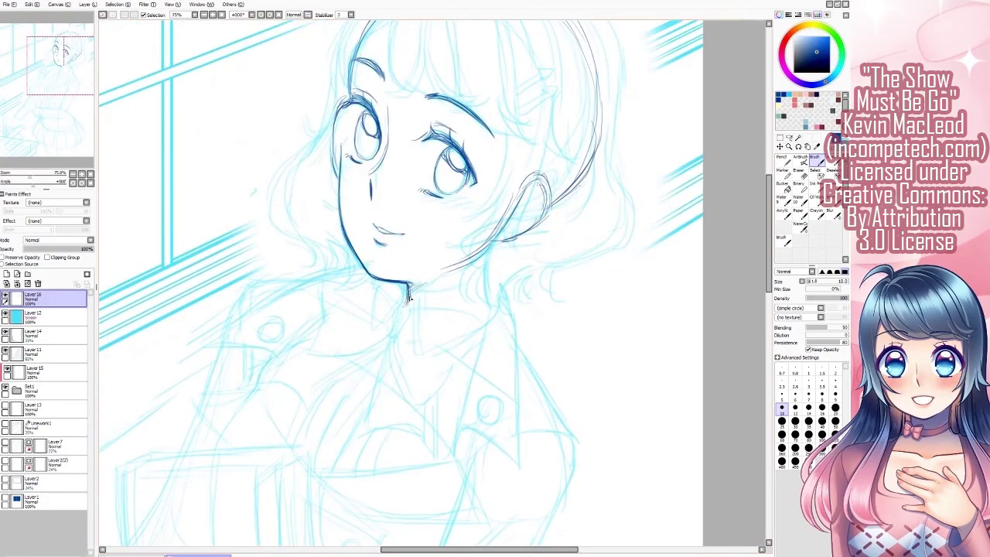
left_click_drag(485, 320, 477, 386)
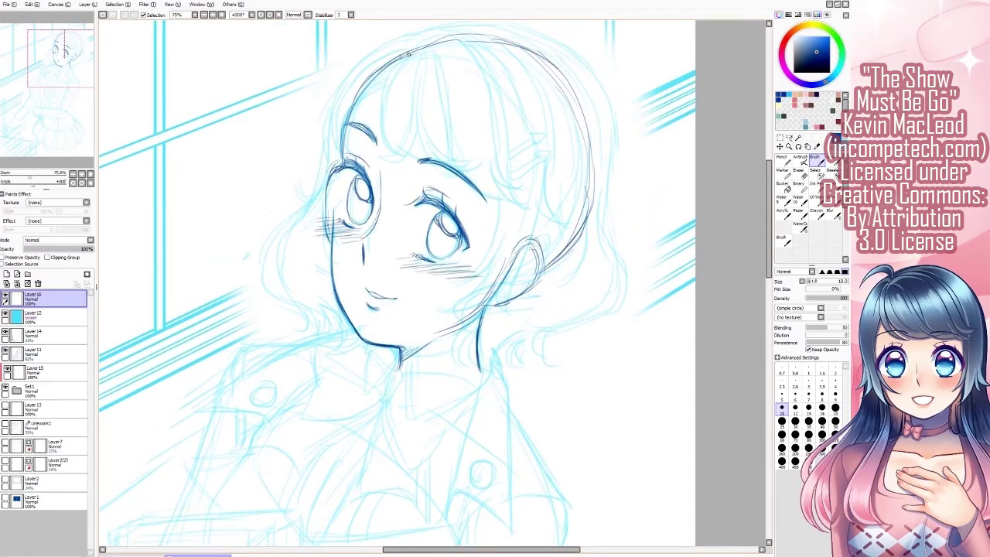
mouse_move(438, 48)
left_mouse_down()
mouse_move(530, 245)
mouse_move(552, 266)
left_mouse_up()
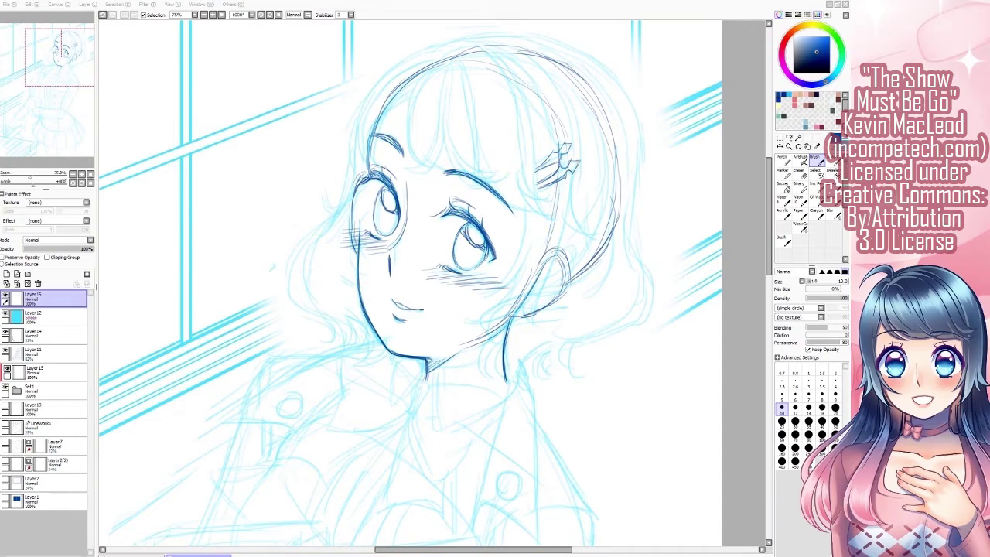
Draw the bangs falling from the parting across the forehead and the strands swept toward the hair clip
scroll(573, 86, "up", 1)
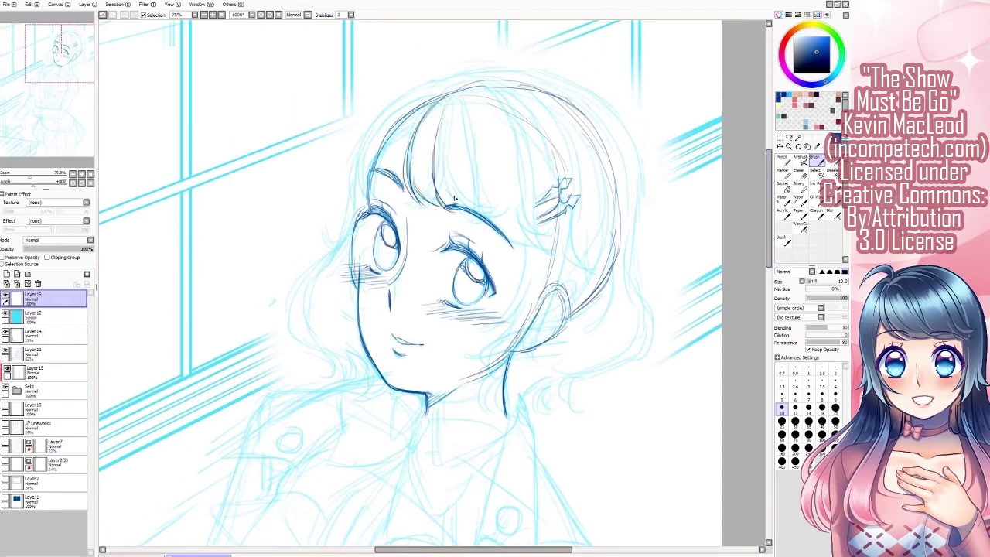
left_click_drag(456, 95, 452, 160)
left_click_drag(449, 199, 504, 208)
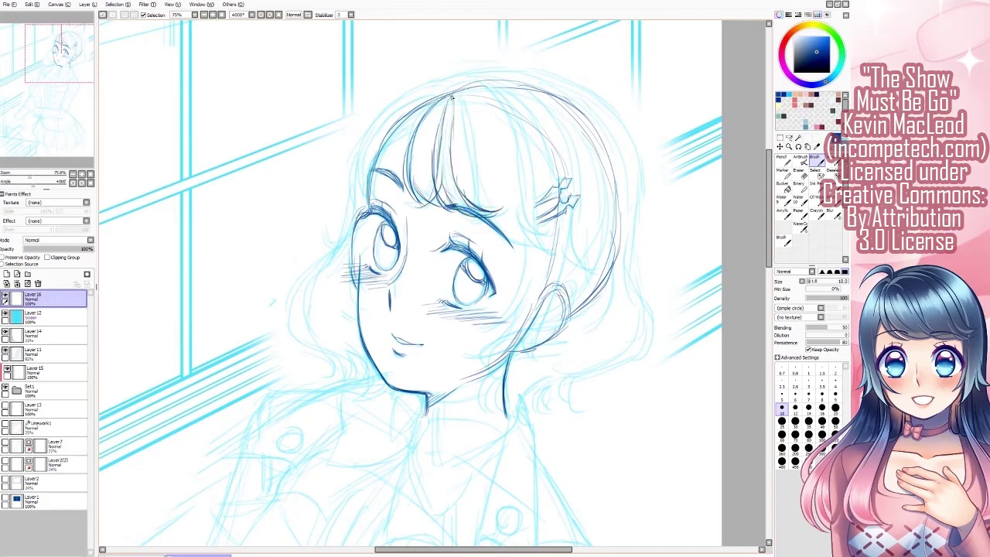
mouse_move(364, 191)
left_mouse_down()
mouse_move(431, 91)
mouse_move(551, 235)
left_mouse_up()
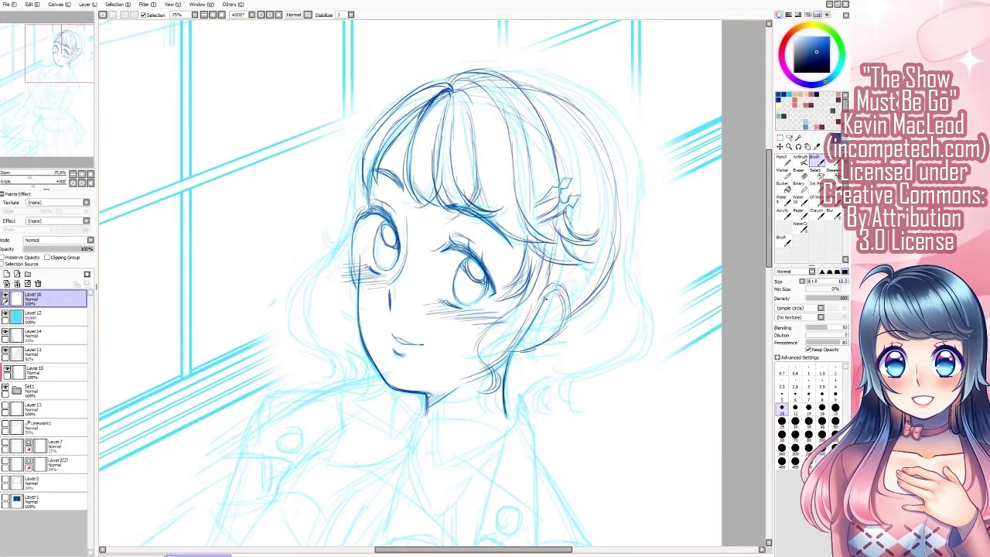
Draw the curled lock in front of the near ear and the outer hair contour from the crown to the flicked tip
mouse_move(551, 265)
left_mouse_down()
mouse_move(495, 358)
mouse_move(517, 387)
left_mouse_up()
left_click_drag(561, 256, 515, 328)
mouse_move(472, 74)
left_mouse_down()
mouse_move(624, 154)
mouse_move(632, 287)
left_mouse_up()
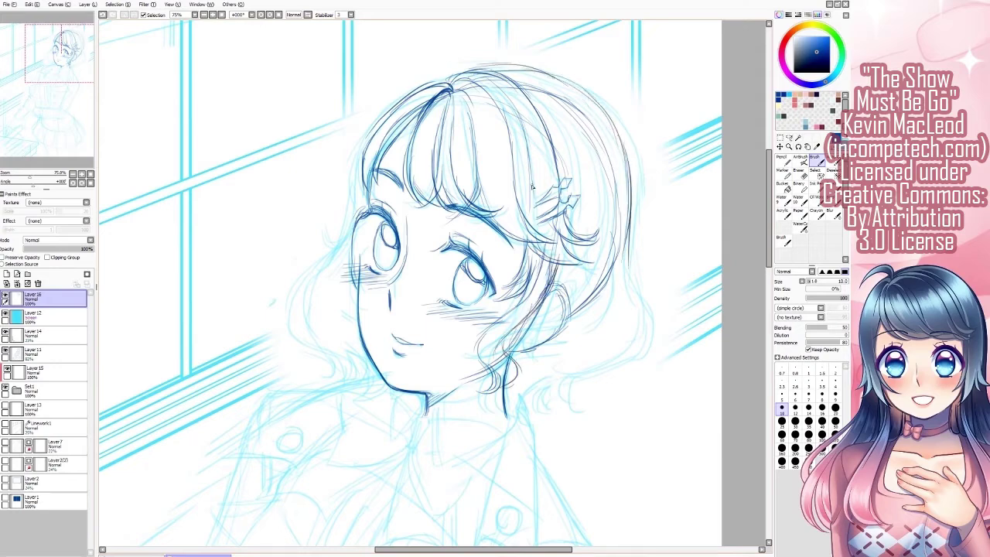
left_click_drag(581, 80, 639, 249)
left_click_drag(628, 202, 670, 299)
Draw the bob's lower contour curving from the near outer edge to the nape, with curled ends by the neck
scroll(595, 195, "down", 2)
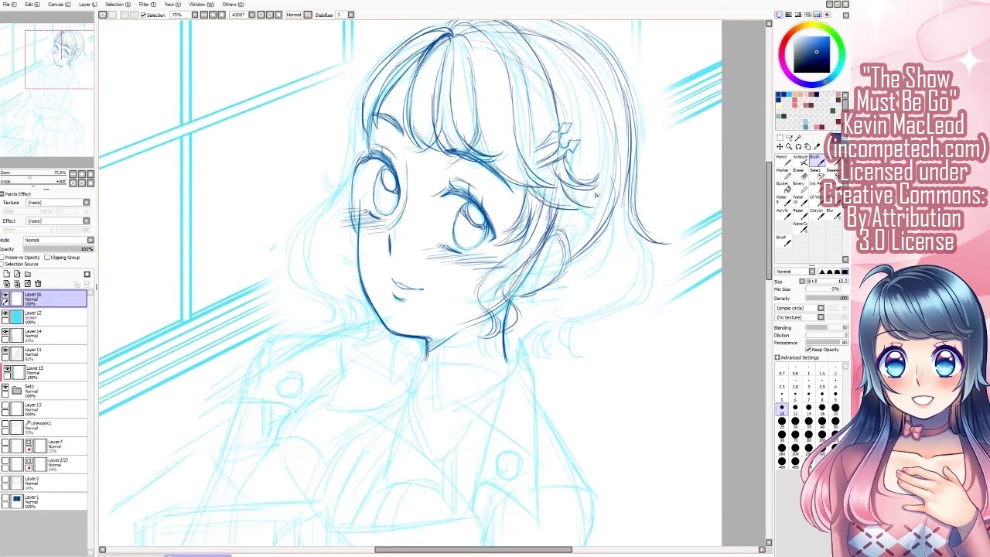
left_click_drag(628, 203, 647, 294)
left_click_drag(542, 324, 510, 367)
left_click_drag(646, 252, 512, 351)
mouse_move(506, 306)
left_mouse_down()
mouse_move(477, 338)
mouse_move(514, 359)
left_mouse_up()
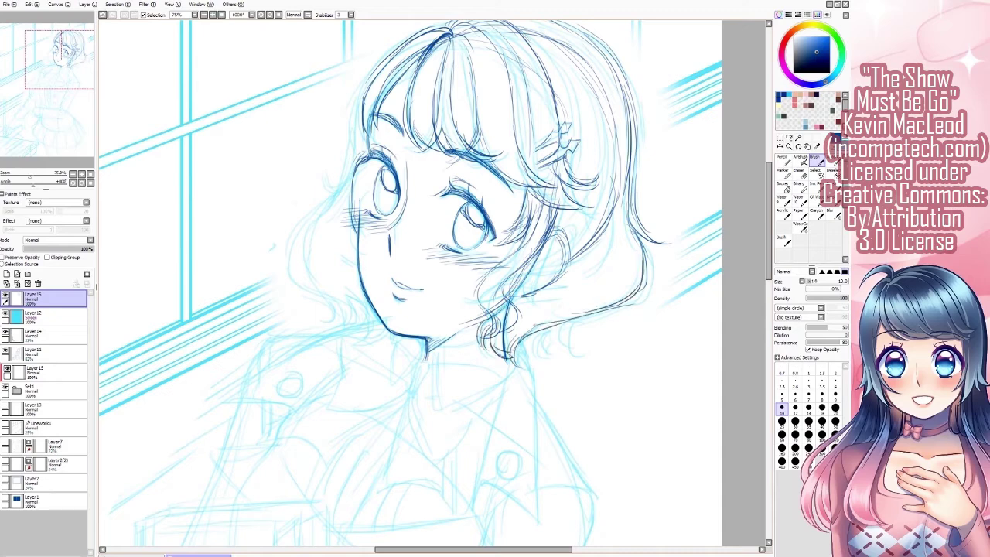
Fill the near side of the bob with flowing strands and curled tips along its lower edge
mouse_move(612, 217)
left_mouse_down()
mouse_move(515, 299)
mouse_move(580, 278)
left_mouse_up()
left_click_drag(578, 198, 563, 285)
left_click_drag(581, 212, 542, 292)
left_click_drag(525, 25, 581, 159)
mouse_move(572, 40)
left_mouse_down()
mouse_move(607, 98)
mouse_move(616, 234)
left_mouse_up()
left_click_drag(541, 330, 530, 358)
mouse_move(572, 317)
left_mouse_down()
mouse_move(541, 360)
mouse_move(570, 342)
left_mouse_up()
mouse_move(526, 328)
left_mouse_down()
mouse_move(596, 312)
mouse_move(633, 255)
left_mouse_up()
left_click_drag(655, 216, 636, 302)
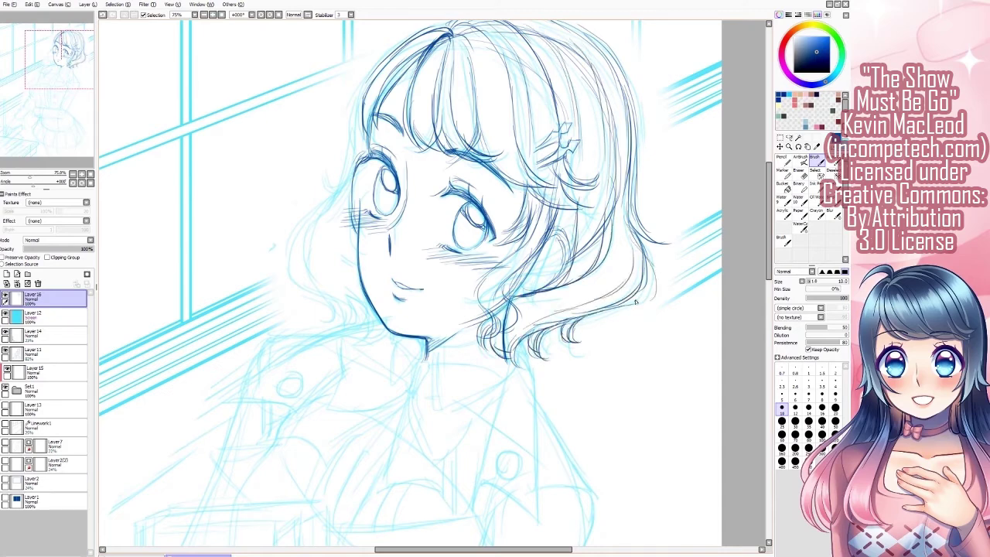
mouse_move(650, 260)
left_mouse_down()
mouse_move(542, 329)
mouse_move(554, 312)
mouse_move(481, 320)
left_mouse_up()
mouse_move(592, 252)
left_mouse_down()
mouse_move(497, 294)
mouse_move(497, 348)
left_mouse_up()
Draw the hair contour from the crown down the far side, with strands flicking out beside the far eye
left_click_drag(498, 37, 438, 57)
left_click_drag(447, 56, 418, 76)
left_click_drag(396, 102, 354, 213)
left_click_drag(382, 188, 348, 213)
left_click_drag(413, 83, 376, 195)
mouse_move(490, 35)
left_mouse_down()
mouse_move(384, 127)
mouse_move(386, 252)
mouse_move(367, 289)
left_mouse_up()
Draw the far side lock curving out around the cheek and ending in curled tips beside the chin
left_click_drag(370, 213, 313, 311)
mouse_move(329, 259)
left_mouse_down()
mouse_move(342, 316)
mouse_move(398, 364)
left_mouse_up()
left_click_drag(379, 328, 410, 365)
left_click_drag(382, 201, 356, 287)
left_click_drag(370, 323, 380, 349)
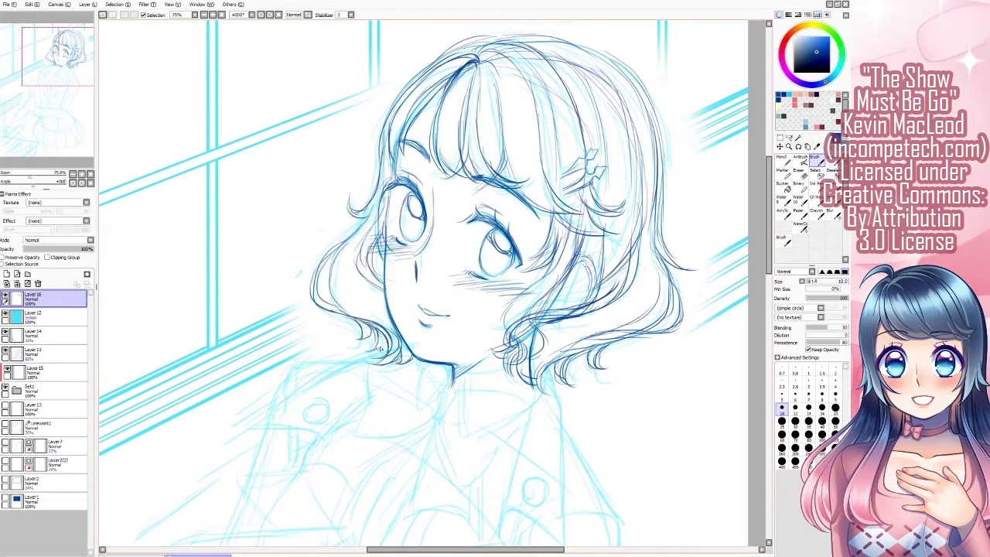
Add inner strands to the far side lock, checking the drawing in mirrored view
left_click_drag(344, 303, 362, 346)
left_click_drag(363, 225, 329, 261)
left_click_drag(376, 203, 325, 262)
mouse_move(377, 189)
left_mouse_down()
mouse_move(334, 224)
mouse_move(307, 291)
mouse_move(345, 324)
left_mouse_up()
key("h")
left_click_drag(237, 343, 193, 331)
left_click_drag(266, 285, 207, 315)
key("h")
Strengthen the far side lock's outer curve beside the cheek, checking the balance of the head in mirrored view
scroll(207, 315, "down", 3)
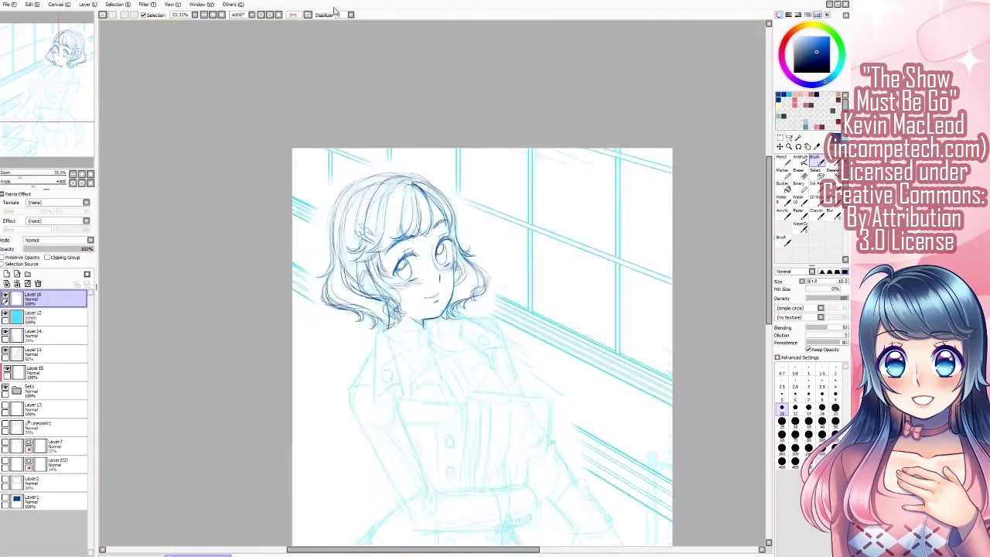
scroll(330, 256, "up", 3)
mouse_move(330, 256)
left_mouse_down()
mouse_move(340, 315)
mouse_move(374, 317)
left_mouse_up()
key("h")
mouse_move(263, 345)
left_mouse_down()
mouse_move(246, 378)
mouse_move(271, 373)
left_mouse_up()
key("h")
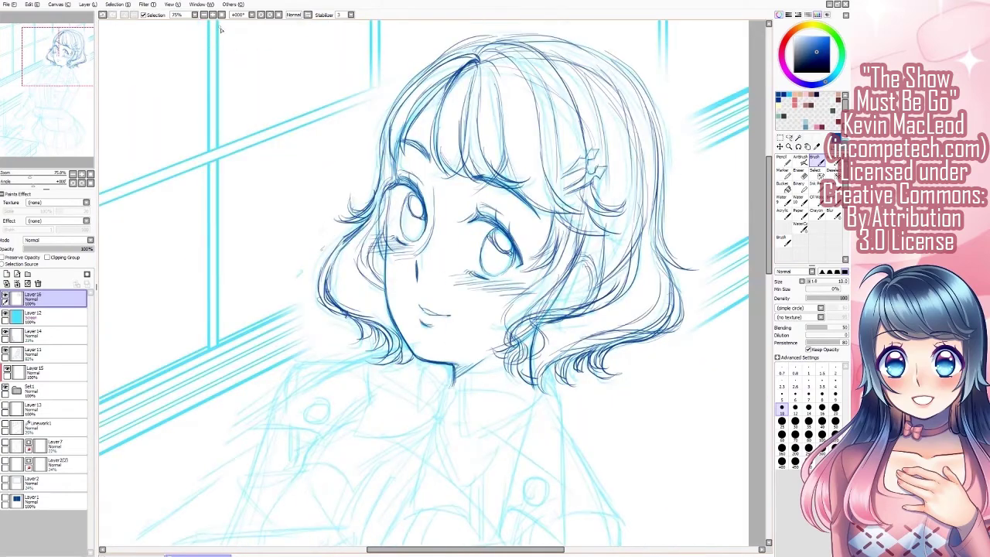
scroll(221, 30, "down", 3)
scroll(475, 151, "up", 3)
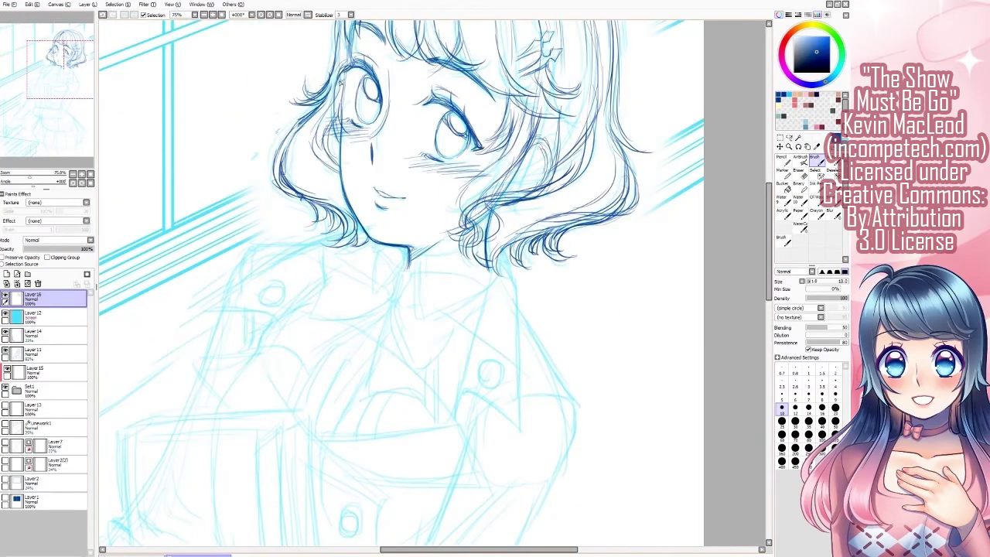
Touch up the near eye's lashes and draw the ear contour beside the near side lock, checking the head in mirrored view
left_click_drag(426, 101, 465, 120)
key("h")
left_click_drag(491, 79, 520, 68)
key("h")
left_click_drag(542, 160, 523, 152)
left_click_drag(503, 157, 527, 136)
left_click_drag(485, 175, 499, 161)
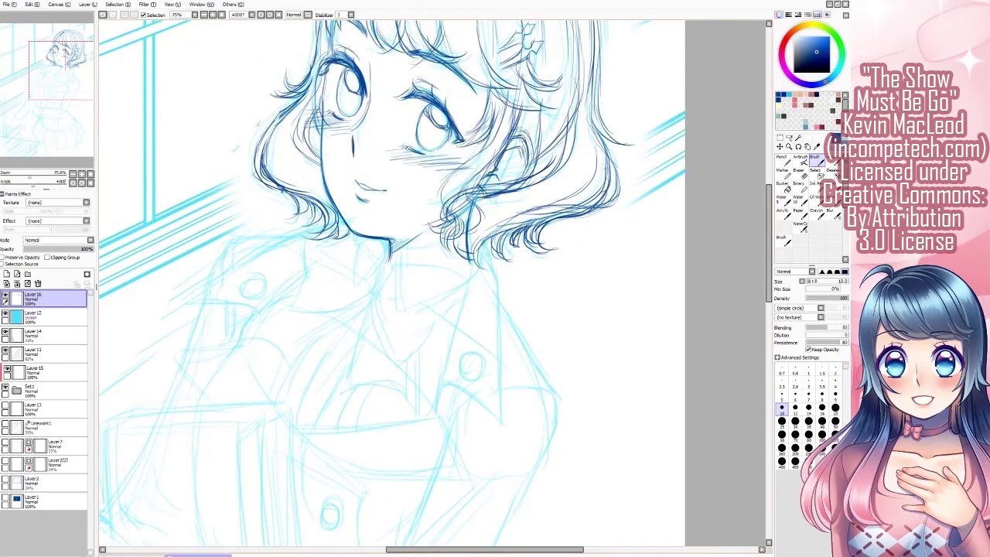
Outline the hand gripping the book, from the fingertips down both sides to the wrist
scroll(168, 40, "down", 3)
scroll(100, 134, "up", 4)
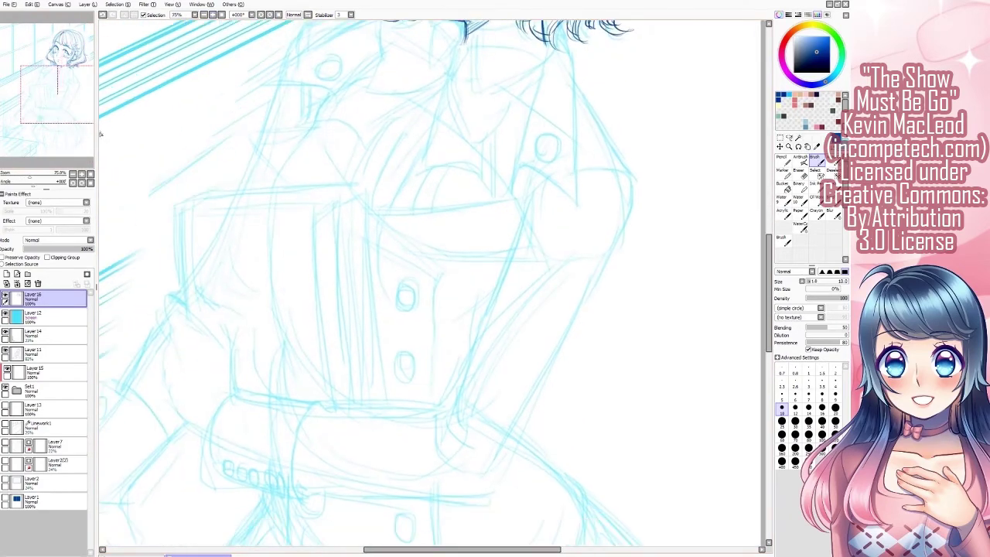
left_click_drag(193, 292, 232, 391)
left_click_drag(192, 292, 175, 300)
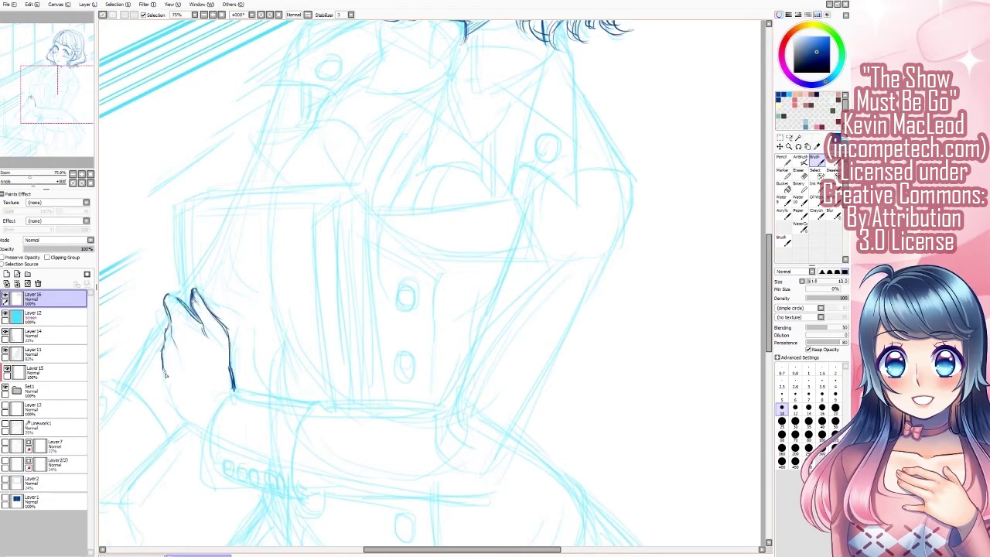
left_click_drag(164, 375, 198, 422)
Draw the book's front cover, thin top face and long vertical spine edges above the forearm
mouse_move(173, 210)
left_mouse_down()
mouse_move(181, 306)
mouse_move(294, 214)
mouse_move(317, 401)
mouse_move(303, 224)
mouse_move(178, 221)
mouse_move(301, 214)
left_mouse_up()
key("e")
key("b")
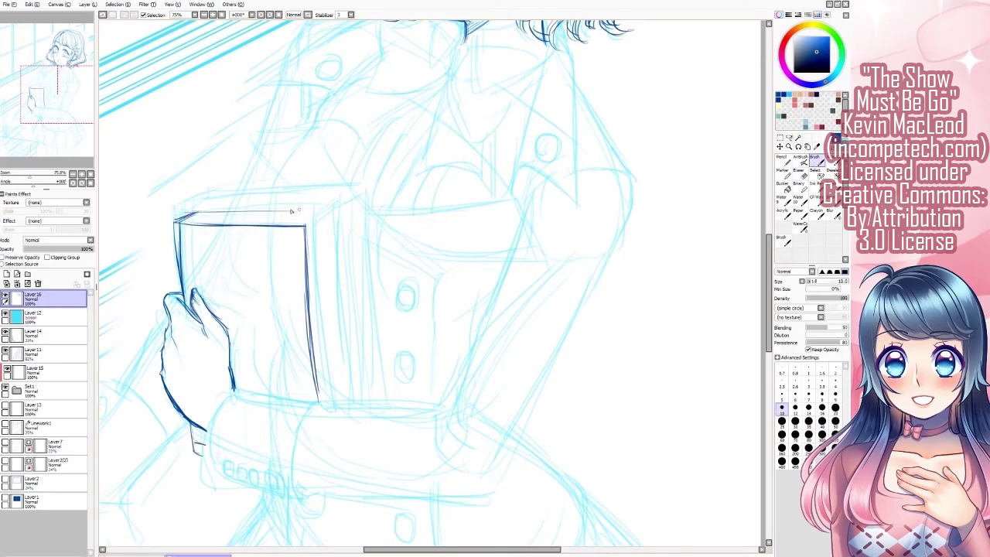
left_click_drag(226, 214, 328, 212)
left_click_drag(329, 214, 344, 402)
Touch up the face around the cheeks and draw the torso's far side line above and across the book
scroll(223, 119, "up", 5)
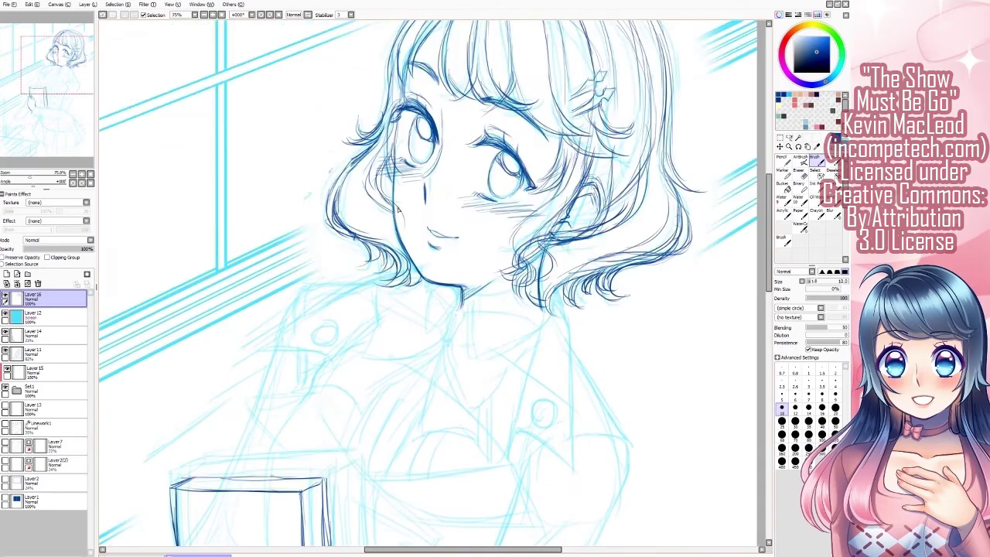
left_click_drag(396, 120, 393, 182)
left_click_drag(511, 202, 559, 183)
left_click_drag(5, 135, 3, 168)
mouse_move(343, 140)
left_mouse_down()
mouse_move(328, 182)
mouse_move(340, 280)
mouse_move(320, 455)
left_mouse_up()
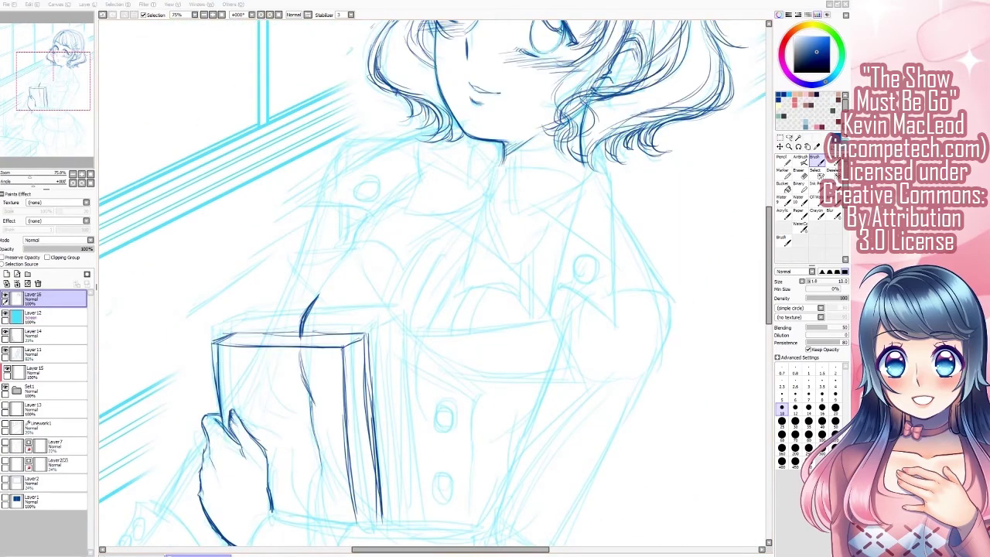
Draw the neck bow below the chin, with a loop on each side and pointed hanging tails
left_click_drag(495, 161, 494, 203)
mouse_move(495, 189)
left_mouse_down()
mouse_move(483, 222)
mouse_move(508, 293)
mouse_move(540, 264)
left_mouse_up()
mouse_move(498, 205)
left_mouse_down()
mouse_move(504, 232)
mouse_move(576, 202)
left_mouse_up()
mouse_move(576, 203)
left_mouse_down()
mouse_move(564, 249)
mouse_move(534, 282)
left_mouse_up()
mouse_move(427, 165)
left_mouse_down()
mouse_move(486, 195)
mouse_move(406, 242)
mouse_move(486, 227)
mouse_move(456, 321)
left_mouse_up()
mouse_move(456, 321)
left_mouse_down()
mouse_move(532, 340)
mouse_move(525, 268)
left_mouse_up()
Draw the blouse lines sweeping from the bow toward the far side and add a small round brooch at the bow's centre
mouse_move(484, 227)
left_mouse_down()
mouse_move(398, 291)
mouse_move(337, 290)
left_mouse_up()
left_click_drag(414, 223, 328, 276)
mouse_move(514, 197)
left_mouse_down()
mouse_move(563, 168)
mouse_move(585, 240)
left_mouse_up()
left_click_drag(509, 180, 506, 187)
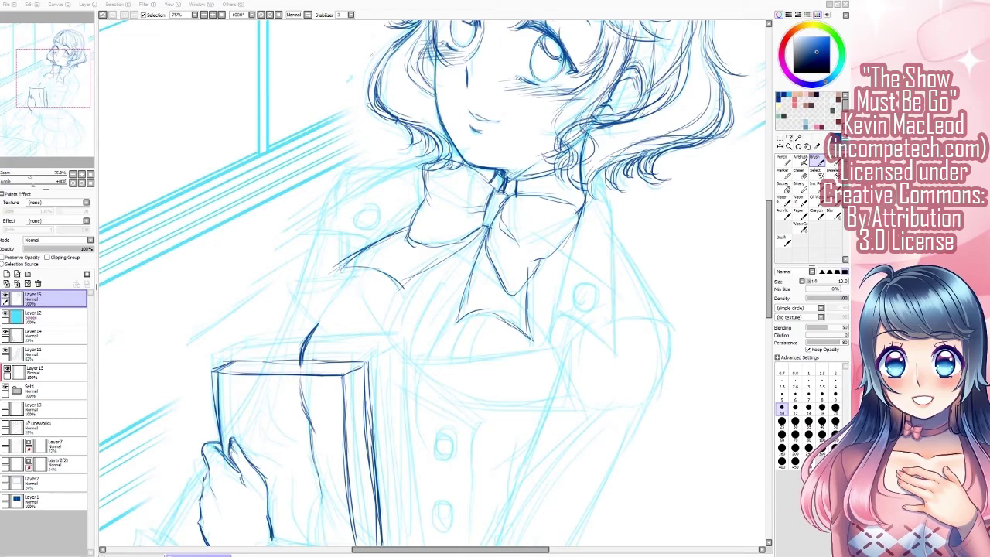
left_click(500, 220)
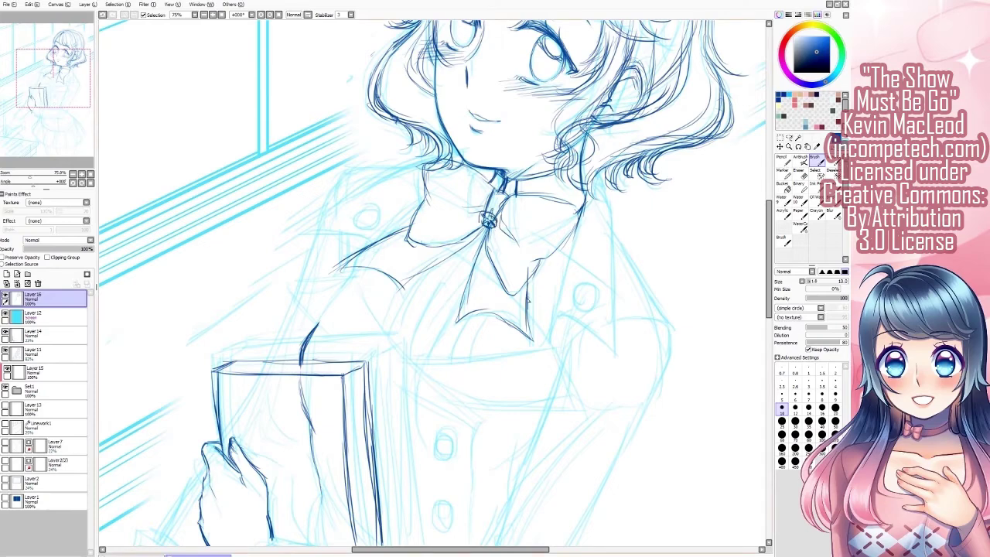
Add long blouse folds fanning from the brooch down toward the chest on the far side
mouse_move(478, 255)
left_mouse_down()
mouse_move(411, 334)
mouse_move(424, 356)
left_mouse_up()
left_click_drag(466, 288, 429, 365)
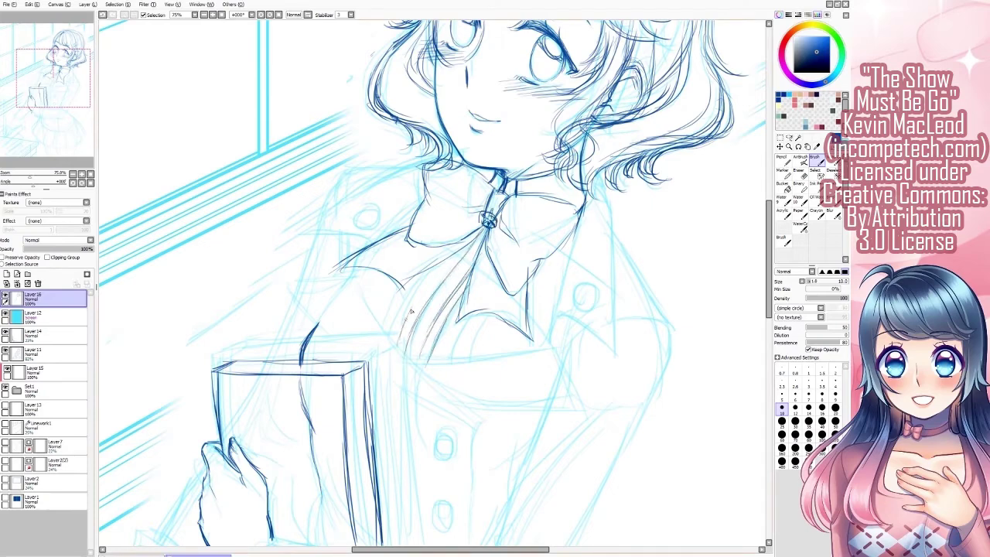
mouse_move(468, 244)
left_mouse_down()
mouse_move(458, 315)
mouse_move(413, 301)
left_mouse_up()
left_click_drag(443, 264, 393, 342)
left_click_drag(457, 314, 434, 332)
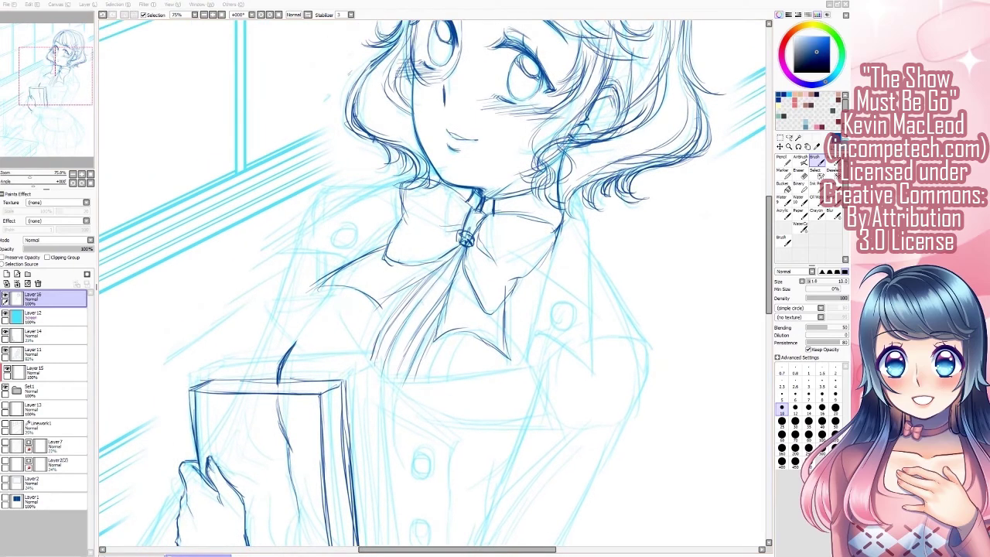
Draw the jacket's far lapel as a wide diagonal flap over the book, with the neckline curving across the chest
left_click_drag(338, 299, 436, 422)
left_click_drag(374, 285, 421, 351)
mouse_move(382, 382)
left_mouse_down()
mouse_move(469, 375)
mouse_move(530, 354)
left_mouse_up()
mouse_move(266, 296)
left_mouse_down()
mouse_move(338, 287)
mouse_move(410, 417)
mouse_move(455, 445)
left_mouse_up()
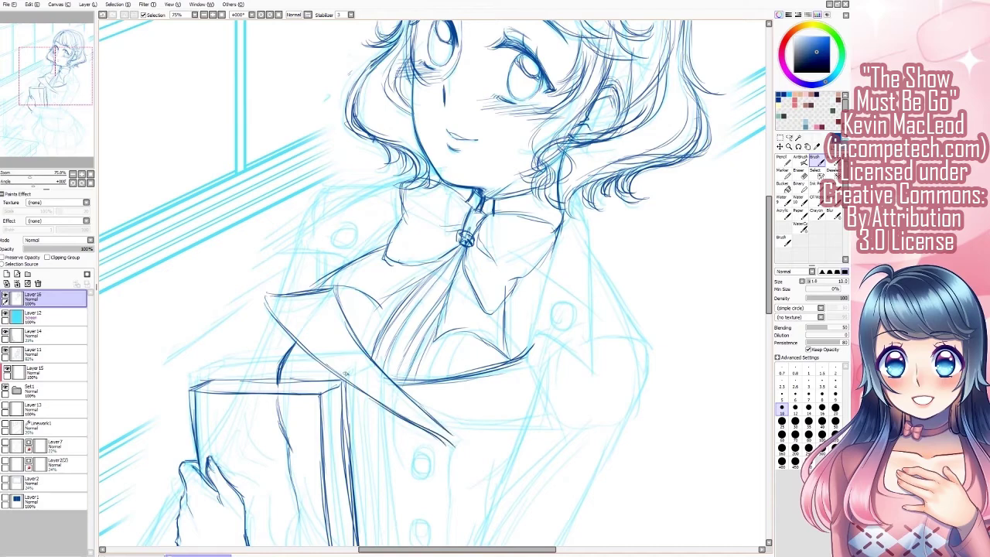
left_click_drag(311, 382, 350, 374)
Draw the jacket's vertical front edge below the lapel and two oval buttons beside it
left_click_drag(60, 129, 64, 142)
left_click_drag(424, 318, 415, 459)
mouse_move(417, 334)
left_mouse_down()
mouse_move(412, 460)
mouse_move(389, 342)
left_mouse_up()
left_click_drag(386, 407, 384, 409)
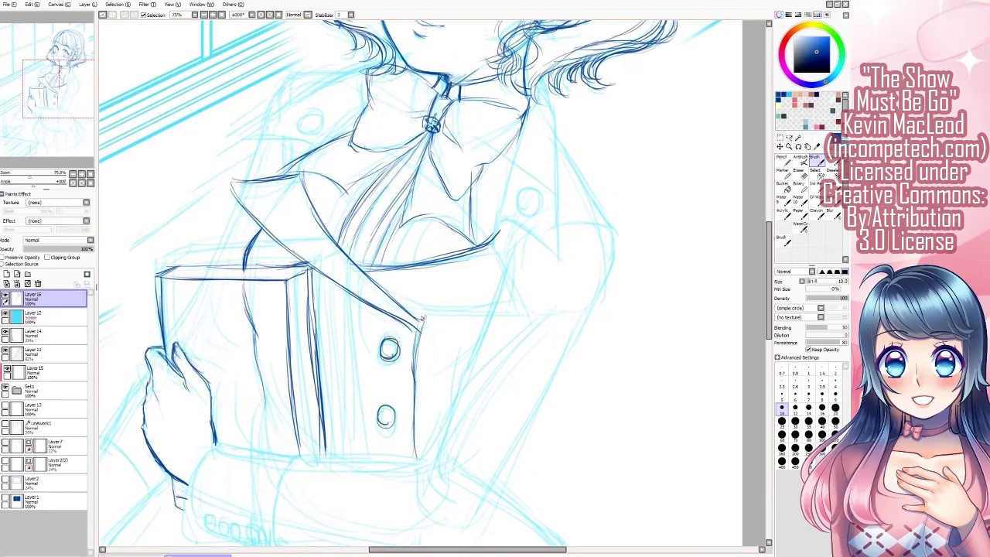
Outline the near lapel below the neckline and connect the jacket's inner edges up toward the collar on both sides
left_click_drag(401, 319, 492, 310)
left_click_drag(432, 317, 530, 306)
mouse_move(497, 241)
left_mouse_down()
mouse_move(534, 303)
mouse_move(516, 288)
left_mouse_up()
left_click_drag(368, 108, 317, 147)
left_click_drag(528, 98, 495, 236)
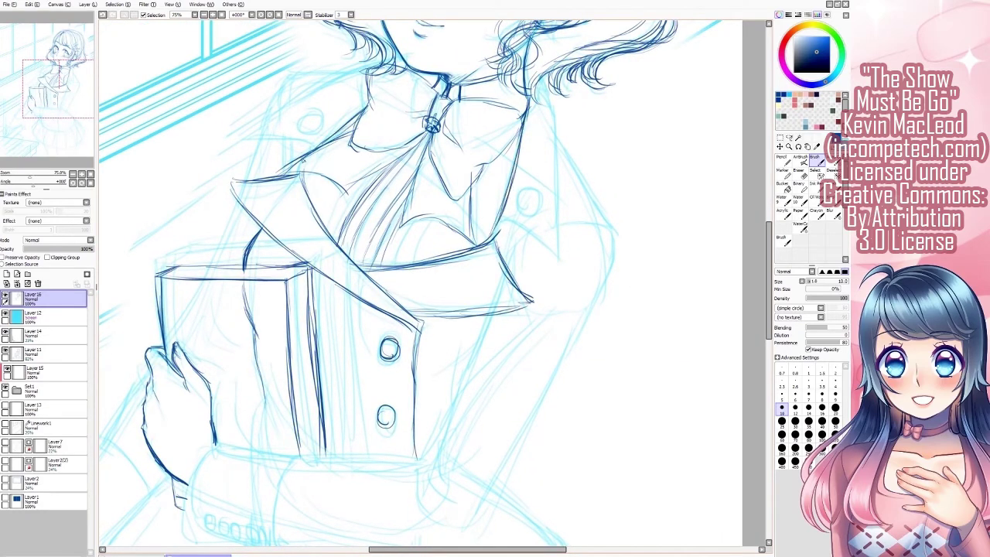
Draw the pointed upper collar flaps over both shoulders and place one round button on each
mouse_move(306, 150)
left_mouse_down()
mouse_move(253, 142)
mouse_move(348, 78)
left_mouse_up()
left_click_drag(256, 133, 401, 57)
left_click_drag(295, 118, 297, 121)
left_click_drag(541, 82, 553, 121)
left_click_drag(497, 232, 561, 258)
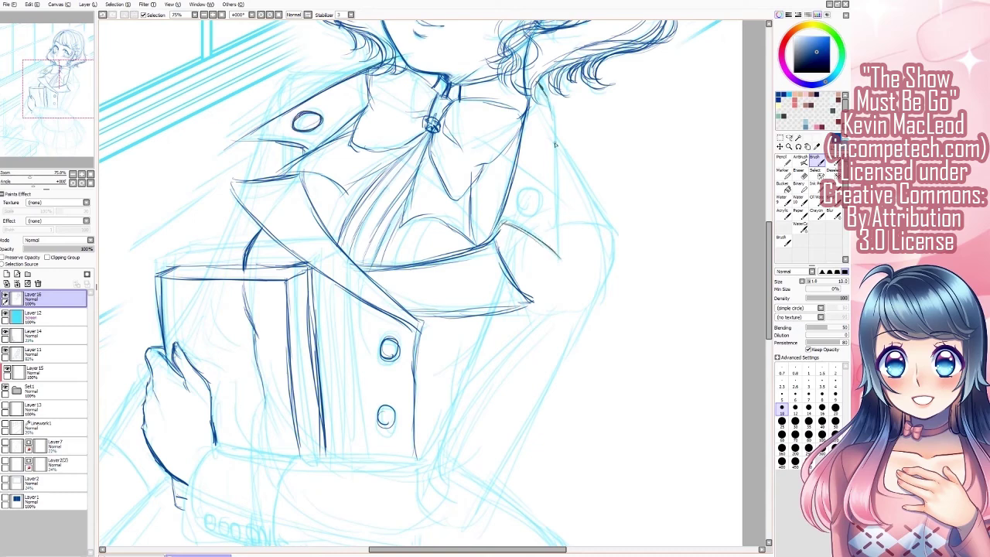
left_click_drag(554, 108, 565, 268)
left_click_drag(529, 195, 531, 196)
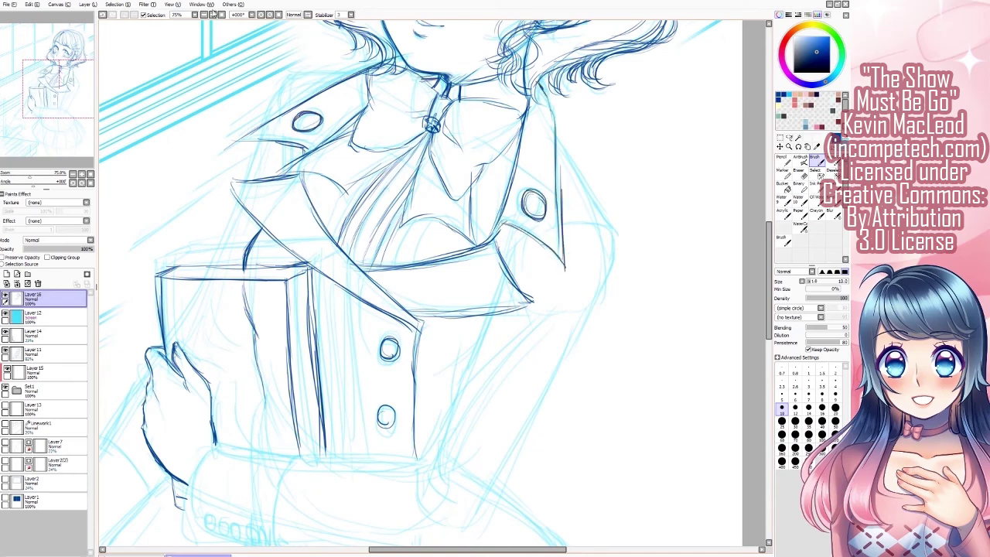
Add parallel trim lines along the edges of both jacket lapels and the near collar flap
left_click(213, 14)
scroll(394, 275, "up", 3)
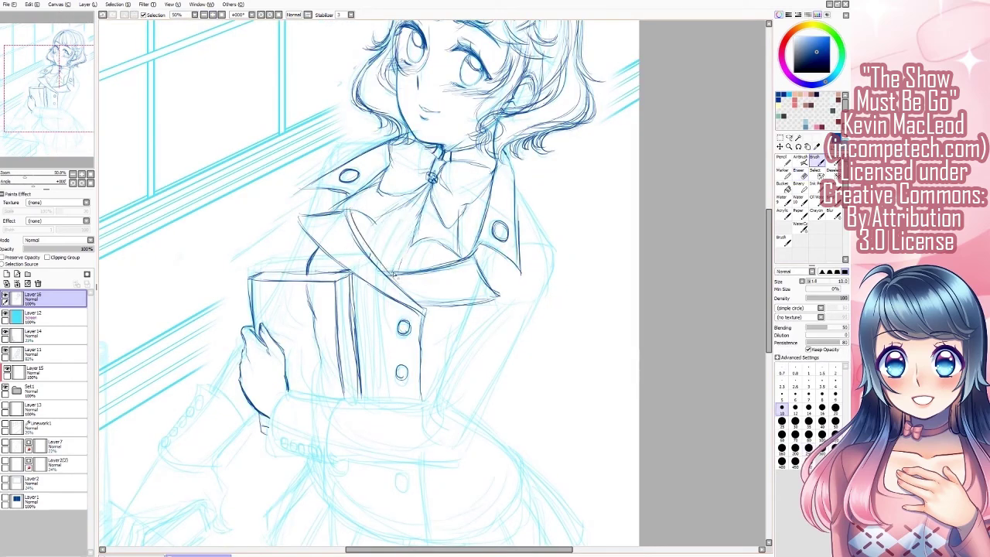
left_click_drag(299, 211, 339, 207)
left_click_drag(348, 210, 415, 301)
mouse_move(378, 271)
left_mouse_down()
mouse_move(457, 254)
mouse_move(501, 297)
mouse_move(419, 308)
left_mouse_up()
left_click_drag(474, 243, 491, 251)
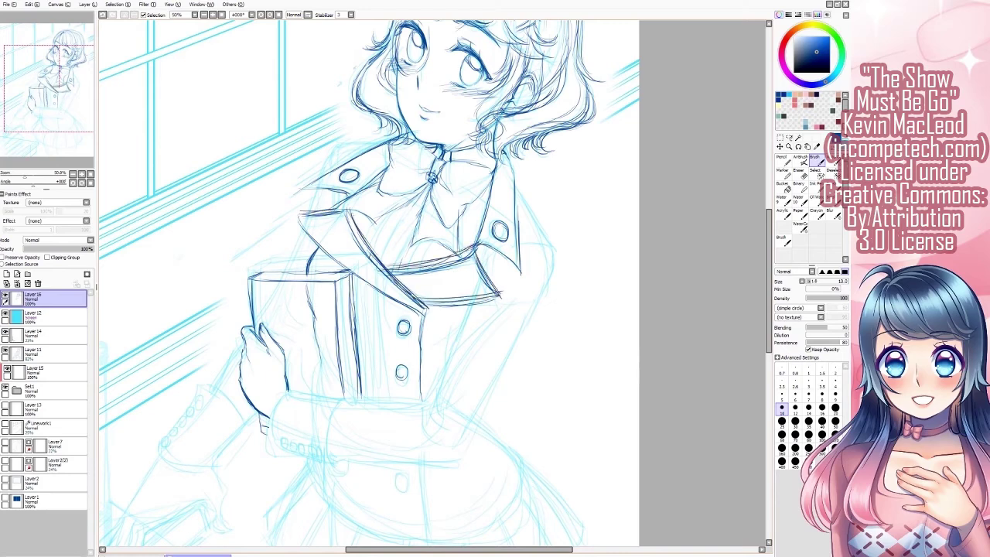
left_click_drag(503, 151, 514, 215)
Draw extra blouse folds running from the bow down to the jacket neckline
left_click_drag(416, 200, 396, 229)
mouse_move(407, 214)
left_mouse_down()
mouse_move(382, 264)
mouse_move(391, 270)
mouse_move(371, 249)
left_mouse_up()
left_click_drag(410, 238, 418, 268)
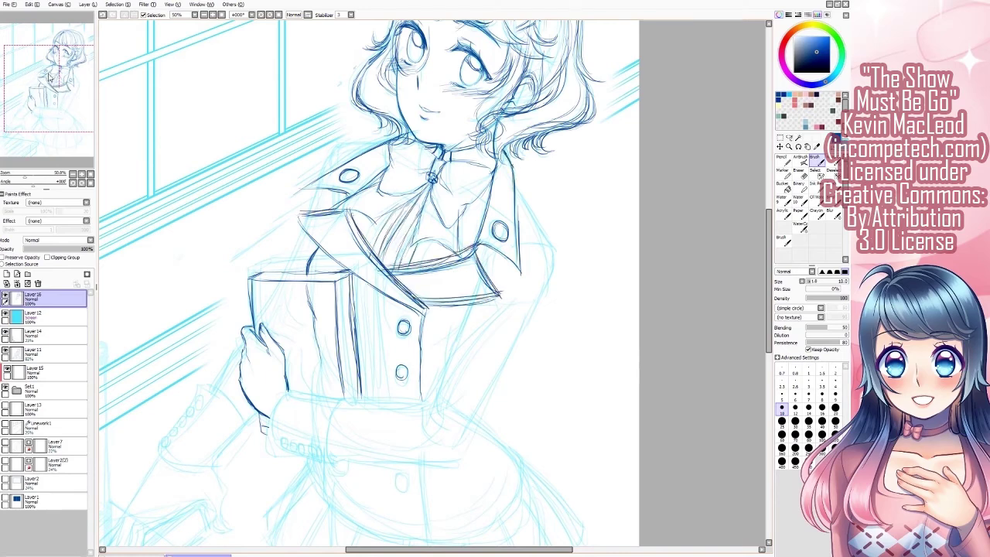
Draw the far shoulder and back collar lines, then the near shoulder contour beside the collar flap
left_click_drag(335, 204, 364, 173)
left_click_drag(367, 120, 418, 110)
left_click_drag(542, 150, 583, 216)
left_click_drag(572, 201, 592, 148)
Outline the jacket cuff at the wrist holding the book and add a row of small buttons along its edge
left_click_drag(59, 153, 59, 157)
left_click_drag(387, 285, 375, 348)
left_click_drag(315, 304, 385, 354)
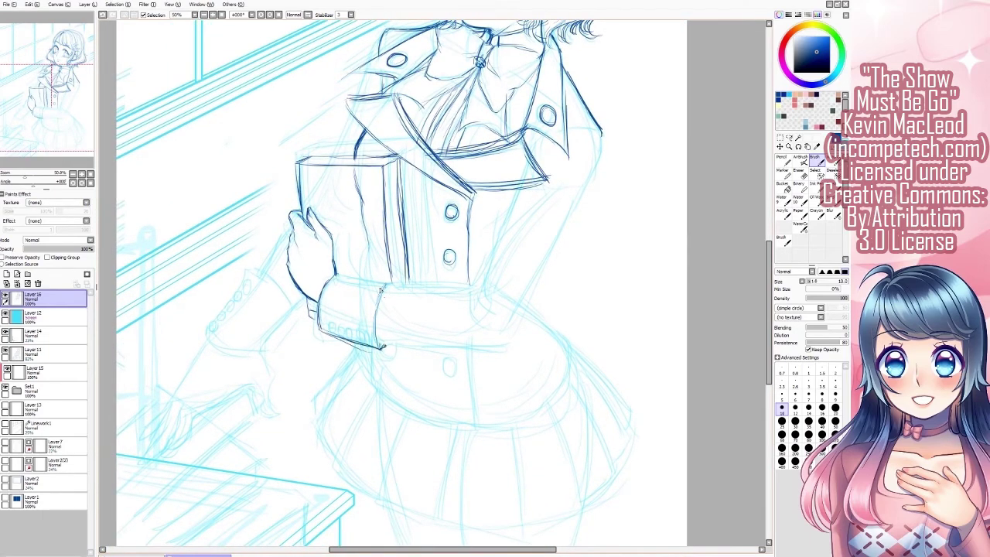
left_click_drag(337, 277, 388, 287)
left_click_drag(346, 325, 346, 326)
left_click_drag(357, 326, 356, 327)
left_click_drag(369, 326, 369, 328)
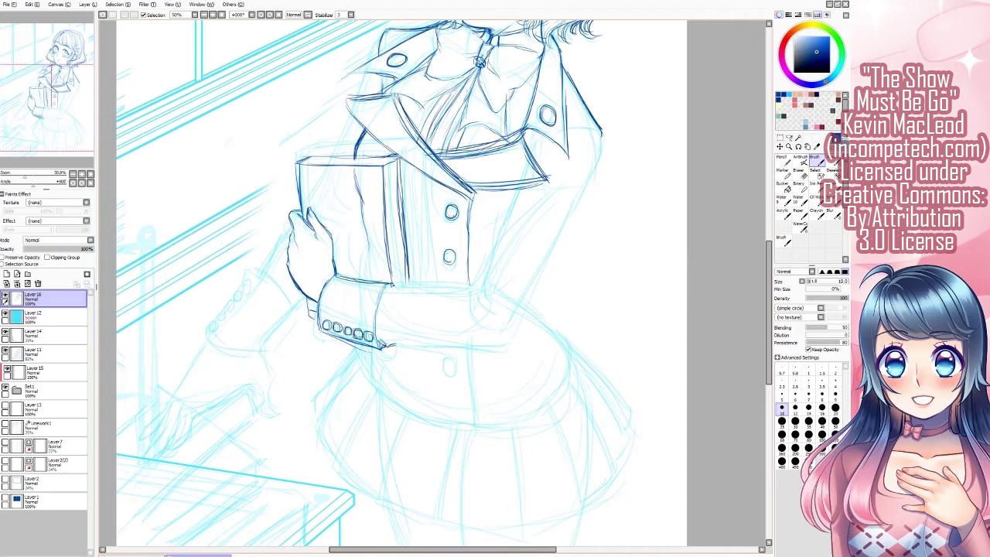
Draw the near arm's sleeve from the cuff along the forearm, around the elbow and up to the shoulder
left_click_drag(392, 285, 441, 287)
left_click_drag(391, 347, 512, 335)
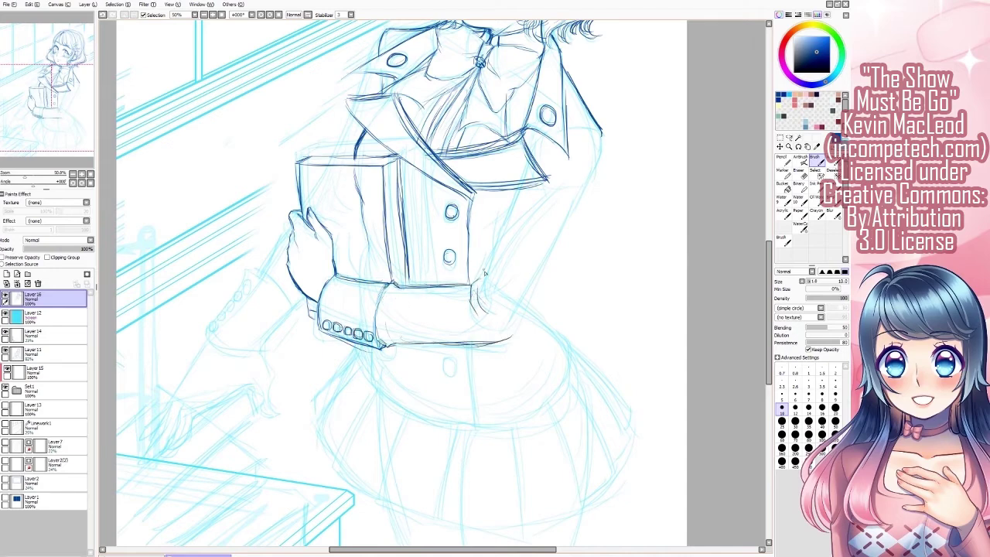
left_click_drag(475, 291, 494, 244)
left_click_drag(481, 277, 545, 193)
left_click_drag(503, 223, 560, 180)
mouse_move(529, 155)
left_mouse_down()
mouse_move(545, 136)
mouse_move(603, 151)
left_mouse_up()
left_click_drag(602, 154, 541, 271)
left_click_drag(577, 209, 508, 341)
left_click_drag(514, 206, 490, 230)
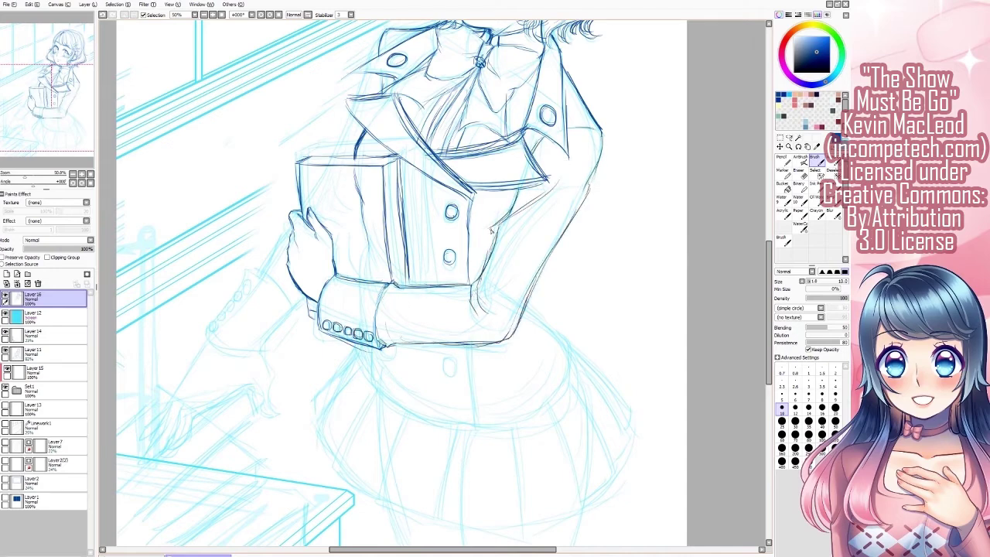
Draw the jacket's front edge and its curved lower panel below the forearm, with one button
left_click_drag(433, 219, 430, 195)
left_click_drag(399, 163, 392, 125)
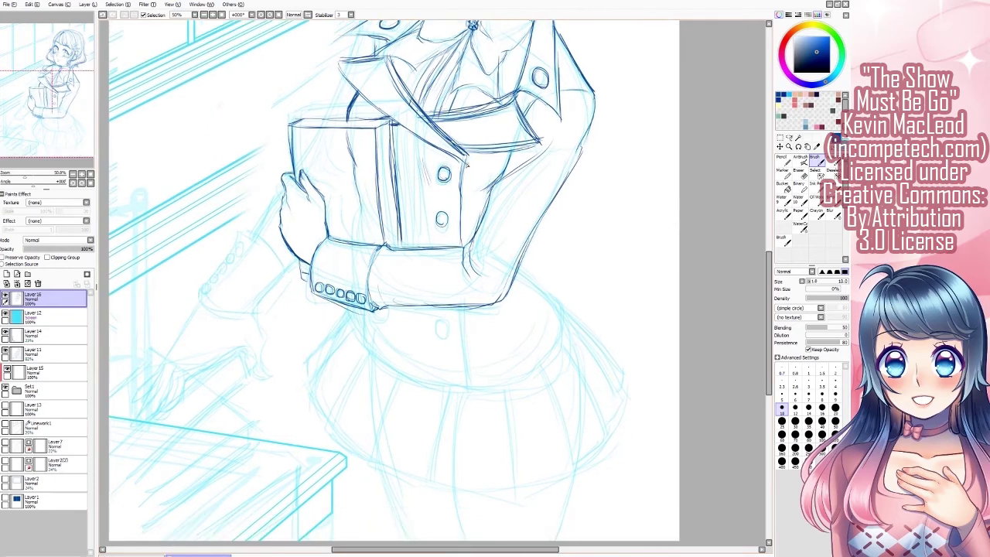
left_click_drag(458, 164, 458, 232)
left_click_drag(458, 309, 469, 392)
left_click_drag(364, 349, 469, 391)
left_click_drag(371, 309, 364, 361)
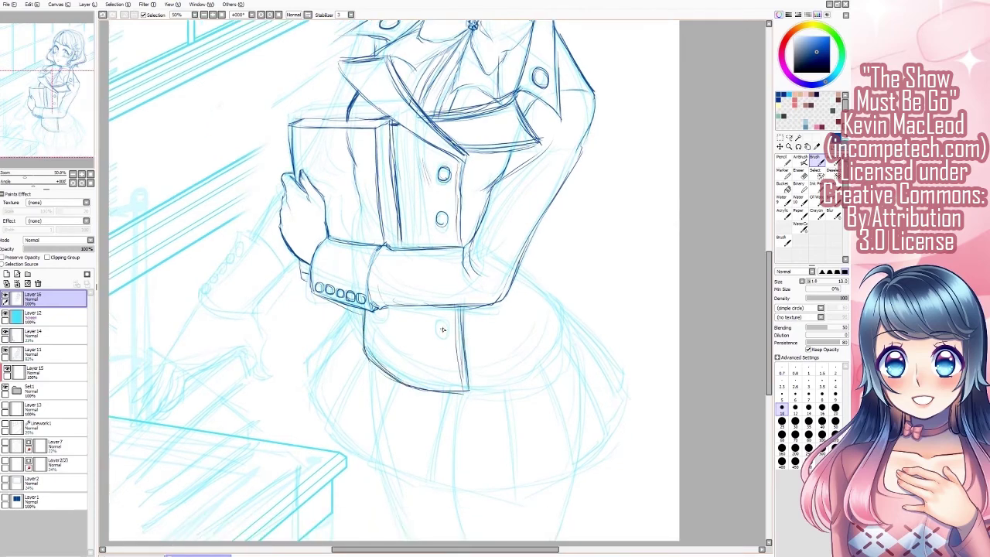
left_click_drag(441, 314, 374, 309)
mouse_move(368, 309)
left_mouse_down()
mouse_move(365, 359)
mouse_move(350, 308)
left_mouse_up()
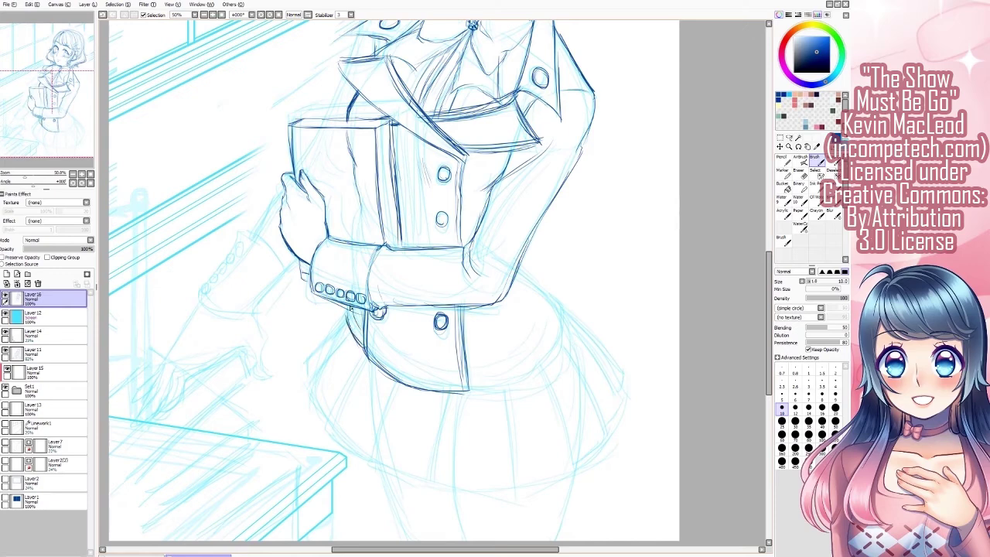
Draw the jacket's near-side hem curving from the front edge up around the hip to the elbow
left_click_drag(472, 375, 548, 290)
left_click_drag(546, 286, 542, 315)
mouse_move(519, 267)
left_mouse_down()
mouse_move(551, 289)
mouse_move(563, 339)
left_mouse_up()
left_click_drag(538, 365, 469, 388)
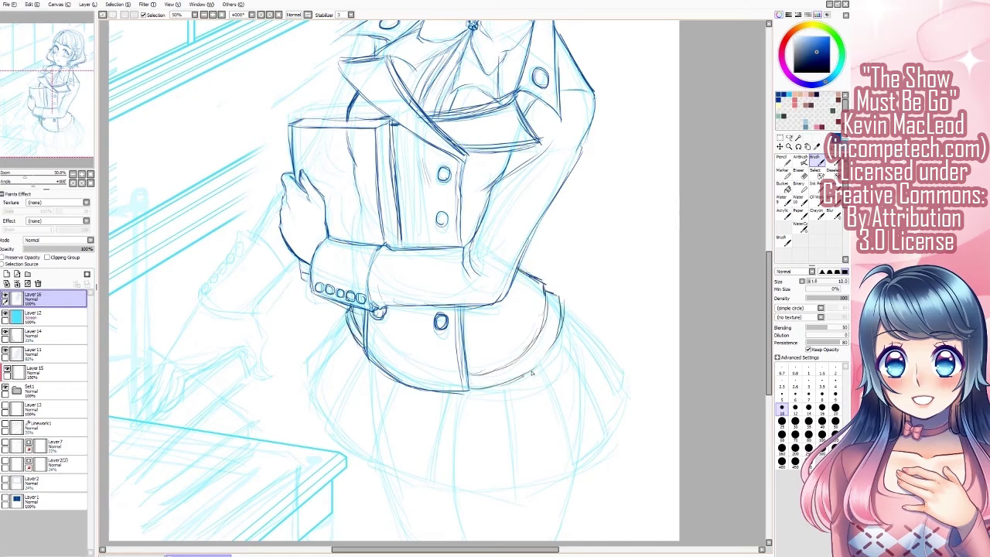
left_click_drag(562, 330, 523, 376)
left_click_drag(545, 286, 565, 316)
Rough in the far arm's sleeve extending diagonally from behind the book down to the cuff
left_click_drag(50, 172, 40, 173)
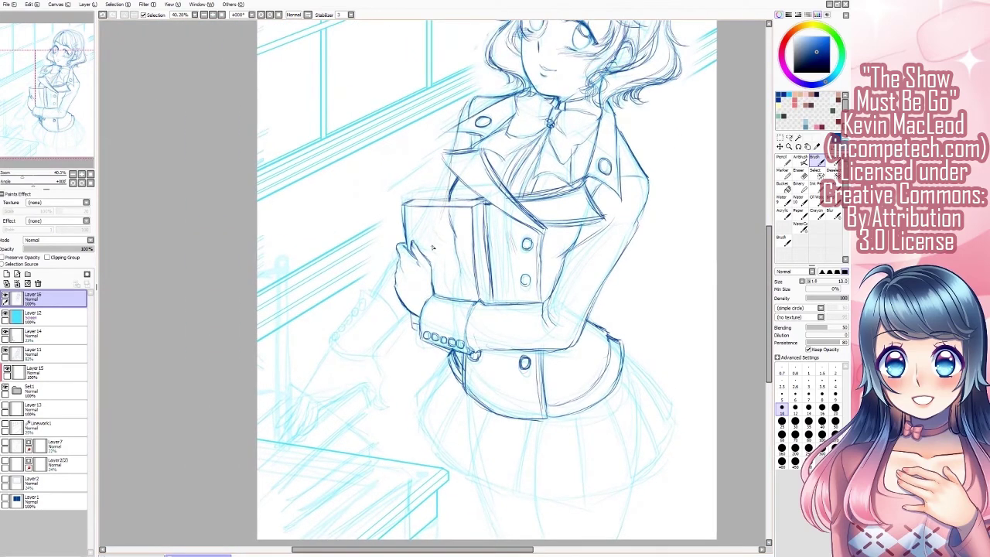
left_click_drag(348, 294, 340, 340)
left_click_drag(339, 342, 377, 361)
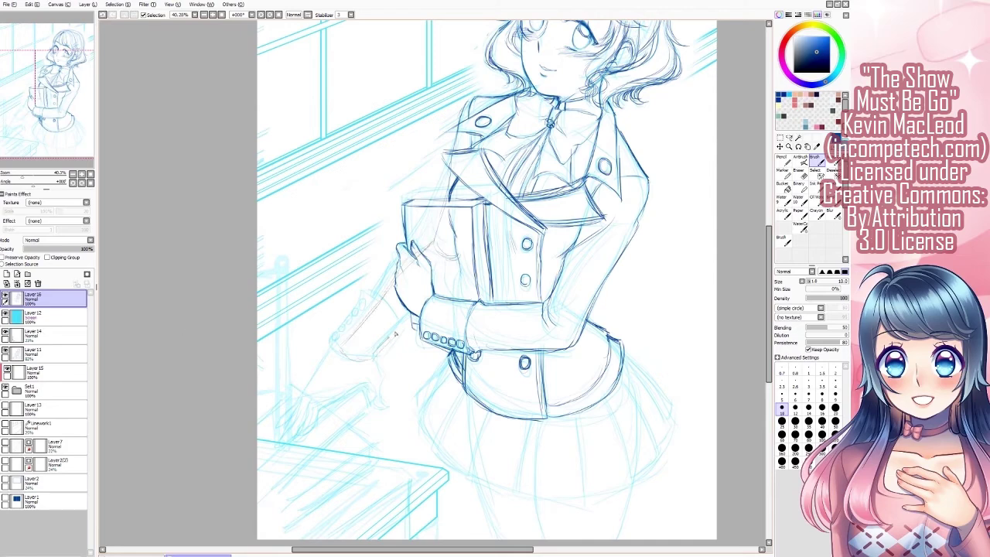
left_click_drag(410, 317, 379, 353)
mouse_move(459, 270)
left_mouse_down()
mouse_move(376, 360)
mouse_move(339, 342)
left_mouse_up()
Add a row of small buttons along the far sleeve's cuff and strengthen the sleeve's side edges
mouse_move(351, 318)
left_mouse_down()
mouse_move(338, 345)
mouse_move(370, 293)
left_mouse_up()
mouse_move(360, 294)
left_mouse_down()
mouse_move(379, 312)
mouse_move(354, 319)
left_mouse_up()
left_click_drag(355, 325, 348, 332)
left_click_drag(347, 333, 335, 342)
left_click_drag(401, 266, 385, 291)
left_click_drag(418, 313, 373, 359)
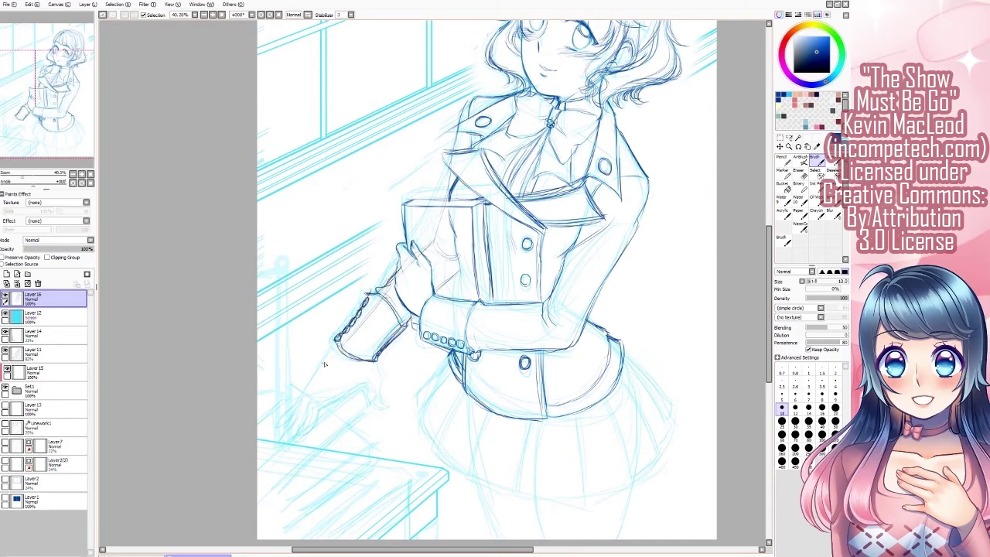
Draw the far wrist and open hand reaching toward the table, with spread fingers, a lowered thumb and knuckle lines
scroll(155, 54, "up", 2)
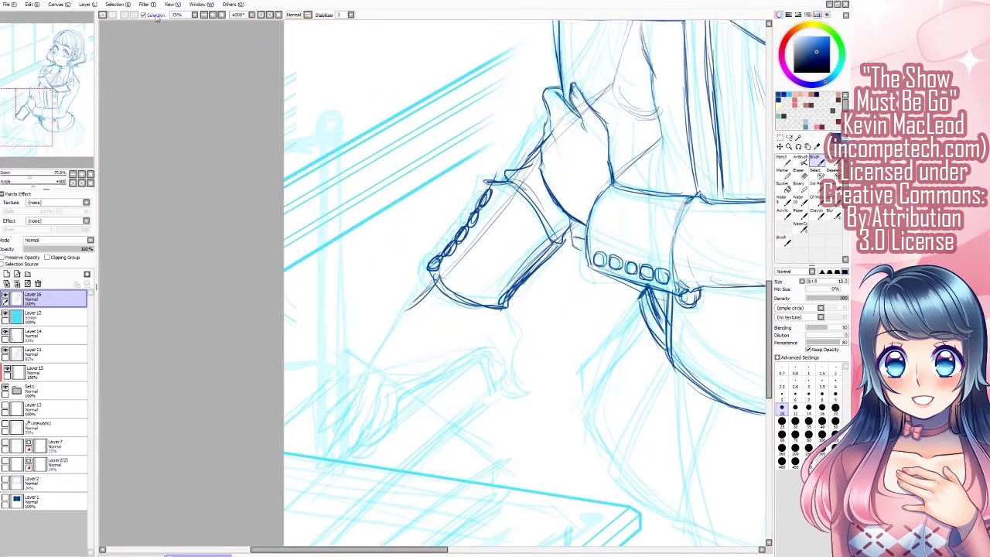
left_click_drag(433, 289, 362, 363)
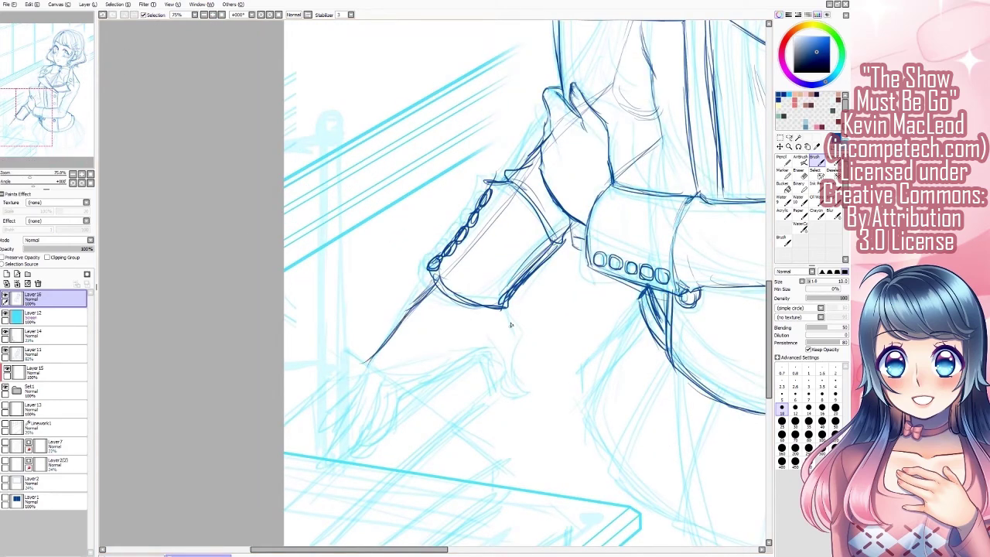
left_click_drag(506, 308, 515, 391)
mouse_move(489, 359)
left_mouse_down()
mouse_move(520, 403)
mouse_move(404, 382)
mouse_move(378, 398)
mouse_move(353, 443)
mouse_move(417, 385)
mouse_move(331, 447)
mouse_move(335, 455)
left_mouse_up()
mouse_move(361, 368)
left_mouse_down()
mouse_move(328, 438)
mouse_move(327, 401)
left_mouse_up()
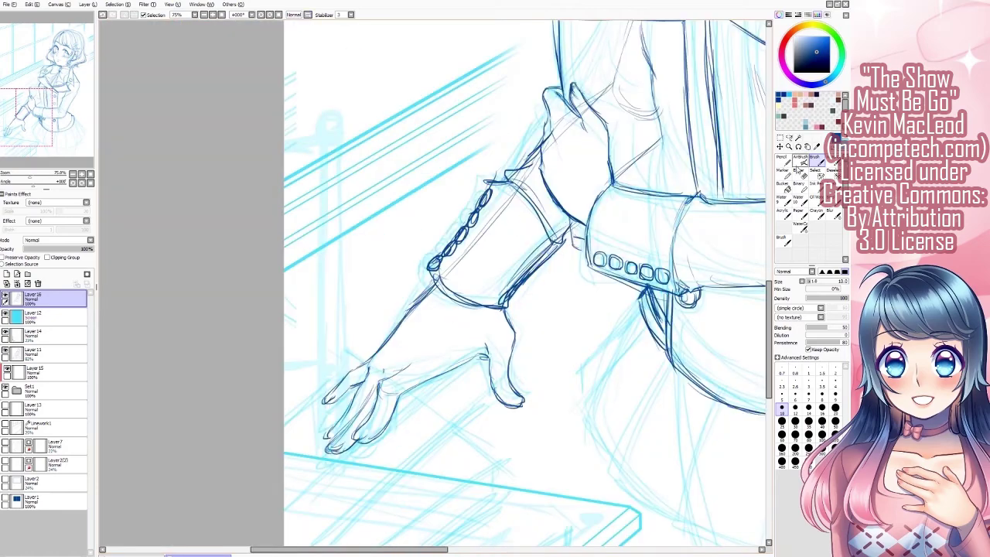
left_click_drag(380, 371, 373, 393)
Select the far hand's thumb with the Lasso and shift it slightly inward, closer to the palm
scroll(391, 370, "down", 4)
scroll(391, 370, "up", 4)
key("e")
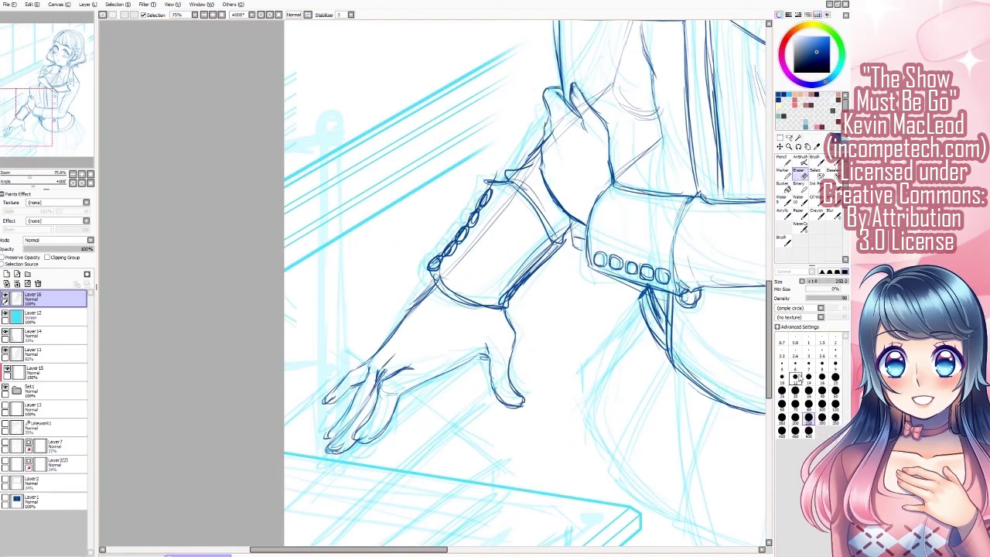
key("l")
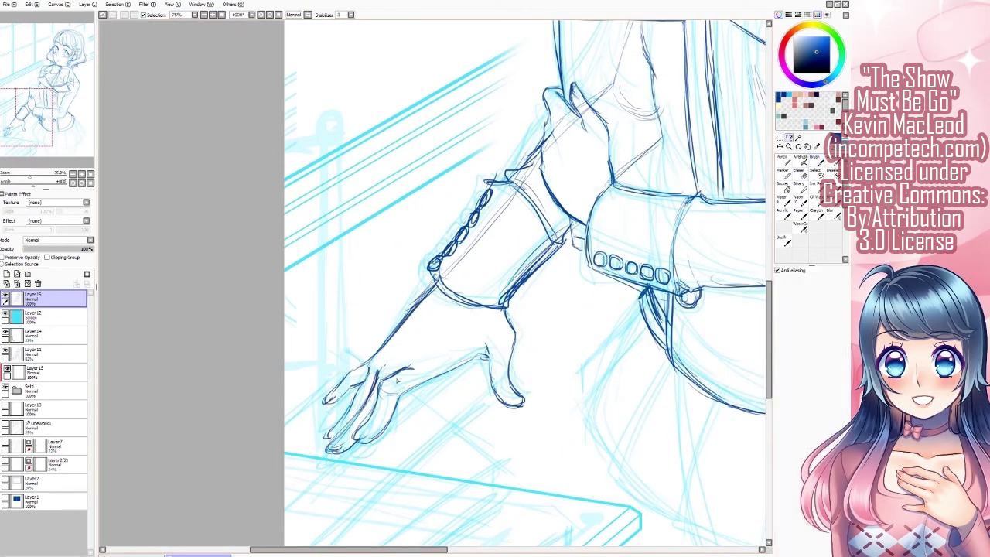
mouse_move(507, 311)
left_mouse_down()
mouse_move(567, 373)
mouse_move(511, 313)
left_mouse_up()
left_click_drag(495, 364, 477, 352)
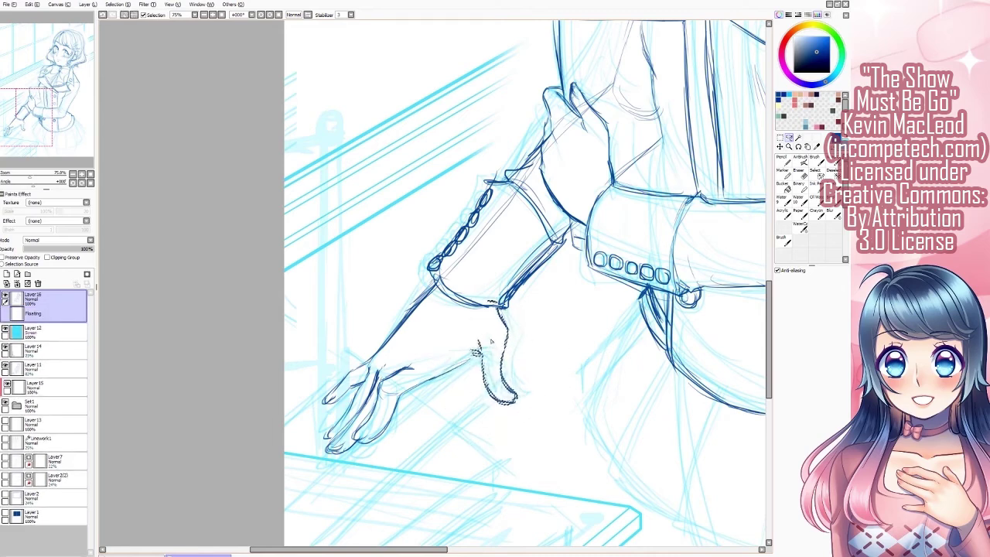
Draw the long slanted edges of a book lying on the table beneath the far hand
key("b")
scroll(214, 26, "down", 2)
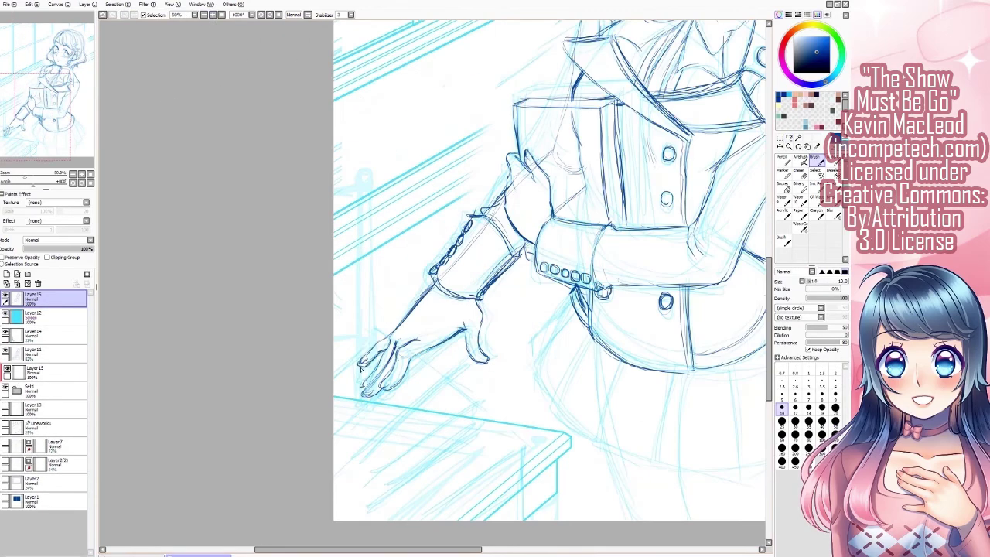
left_click_drag(476, 358, 342, 462)
left_click_drag(466, 335, 344, 427)
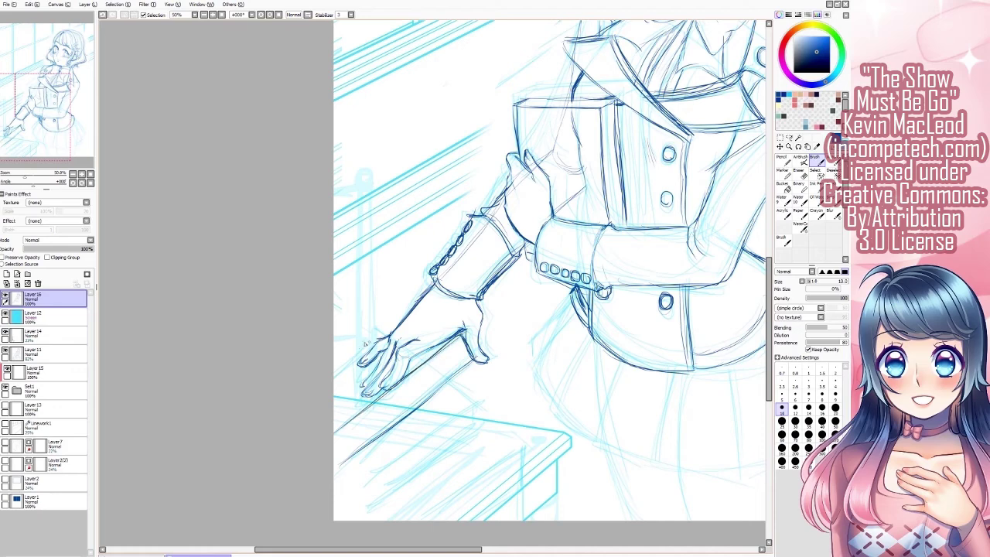
left_click_drag(370, 346, 333, 374)
left_click_drag(402, 423, 333, 471)
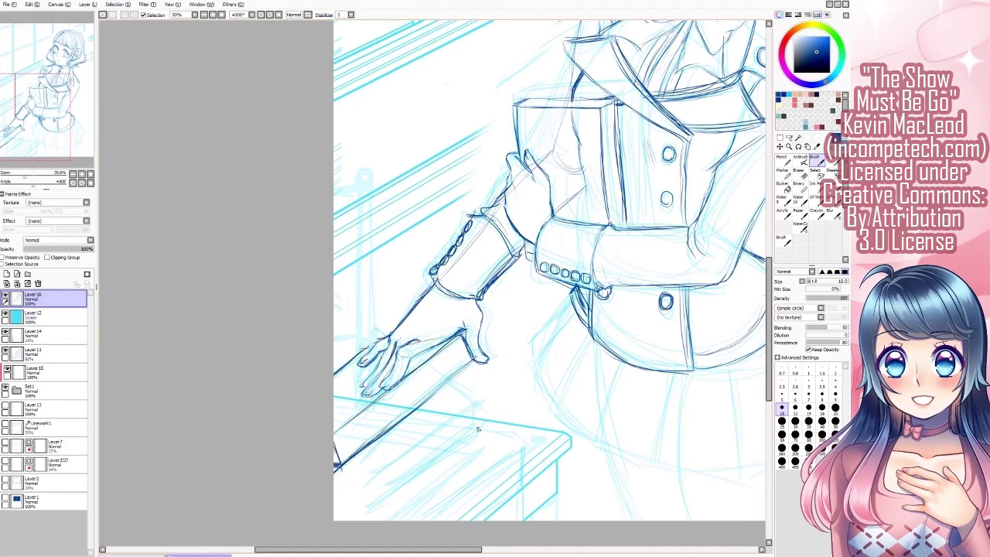
Outline a second book beneath the first, with parallel slanted sides, a top edge and a short vertical corner
left_click_drag(478, 428, 356, 503)
mouse_move(469, 411)
left_mouse_down()
mouse_move(340, 488)
mouse_move(348, 512)
left_mouse_up()
left_click_drag(410, 401, 469, 406)
left_click_drag(468, 405, 469, 434)
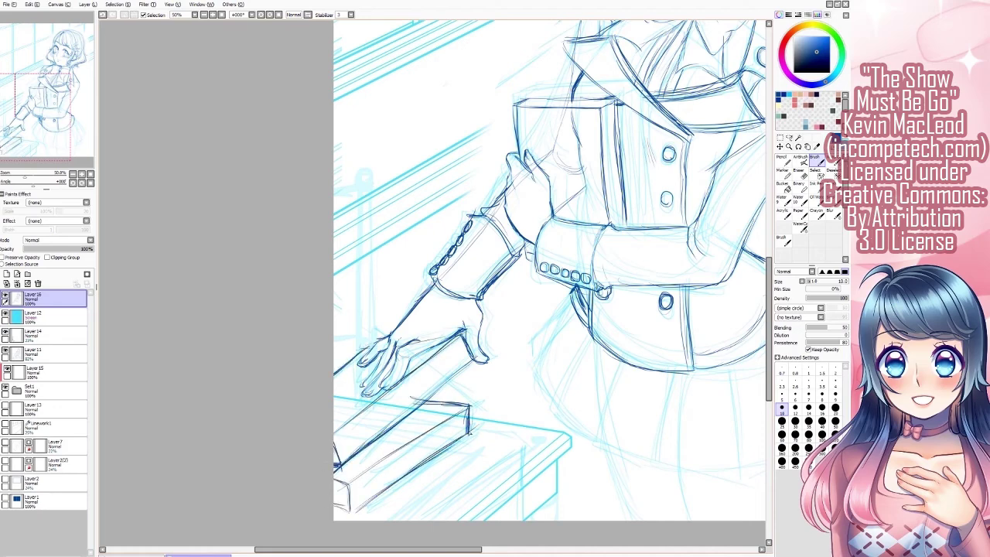
Add a new layer directly above Layer11 and switch to the Airbrush at size 500
scroll(549, 271, "down", 4)
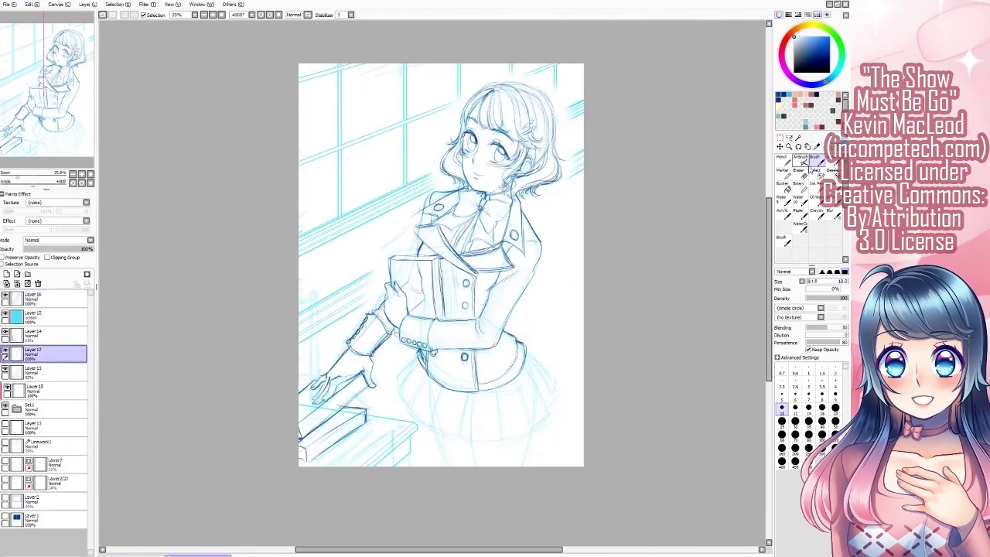
left_click(802, 159)
left_click_drag(509, 125, 465, 127)
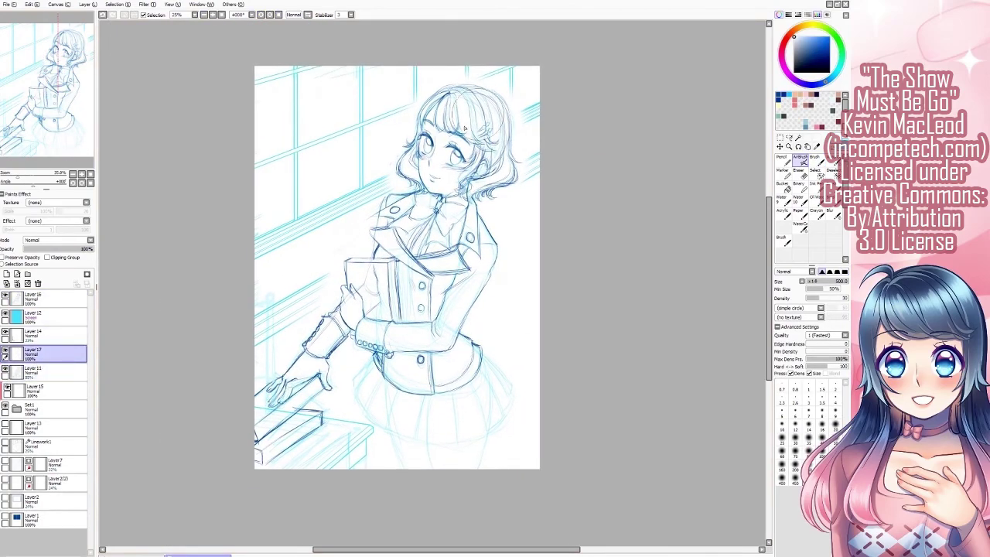